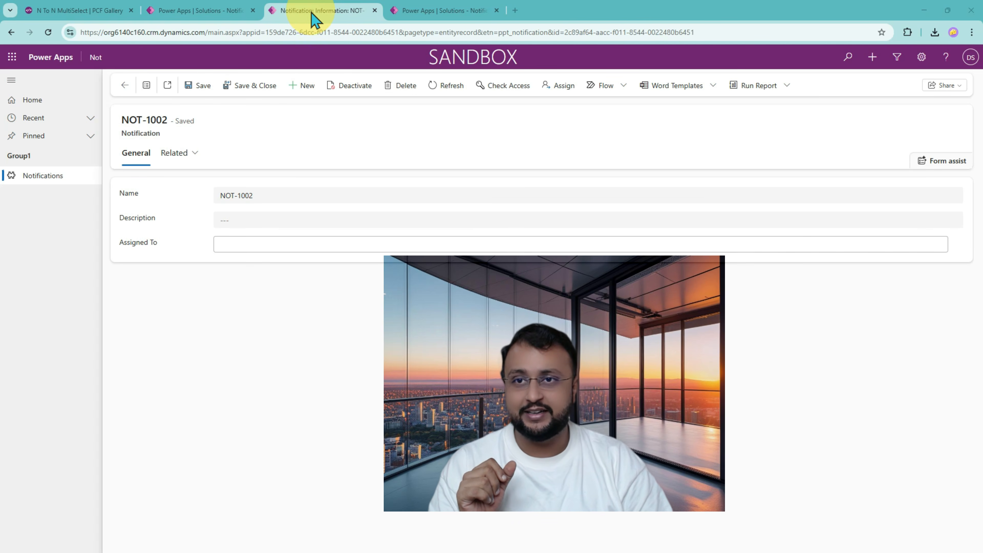
Open the columns list of the Notification table in the Notification solution
left_click(228, 12)
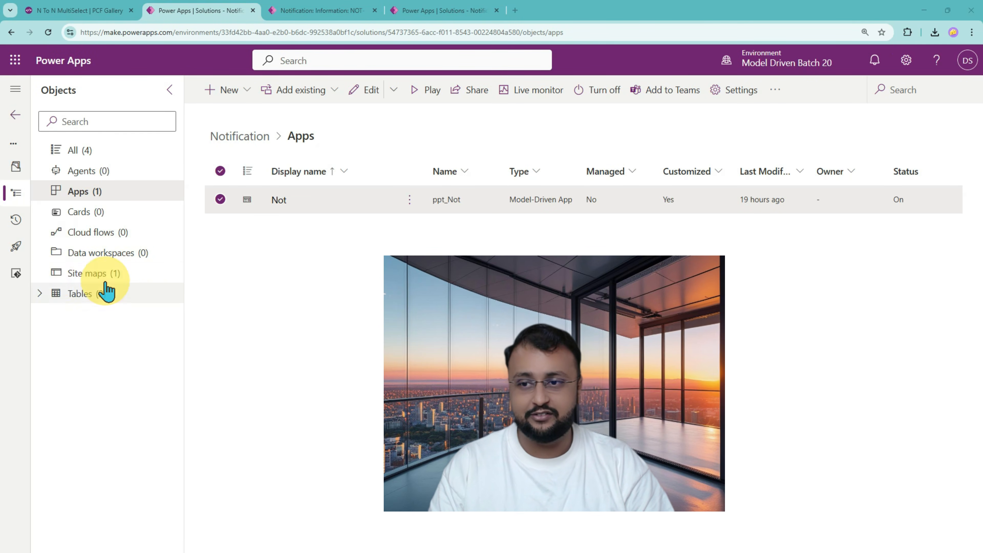
left_click(40, 293)
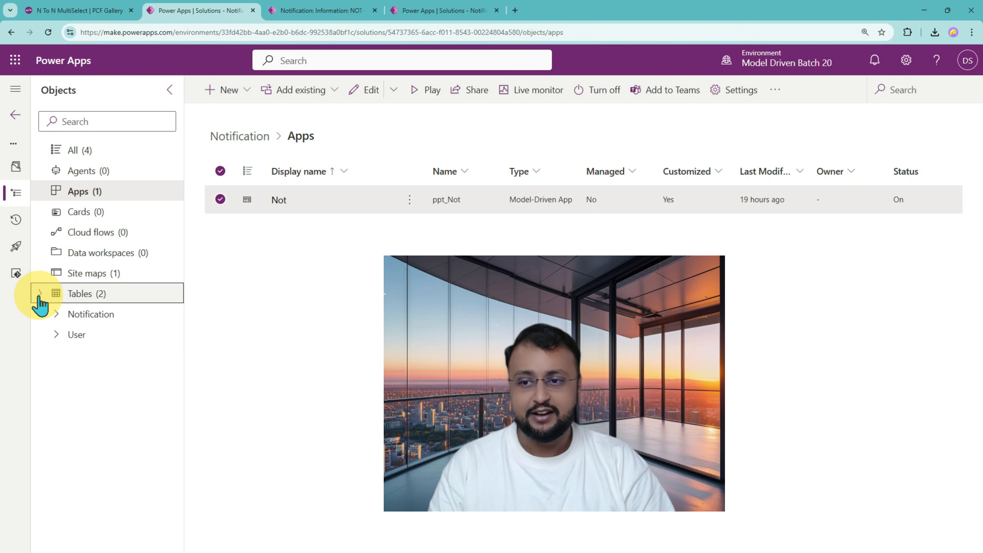
left_click(91, 317)
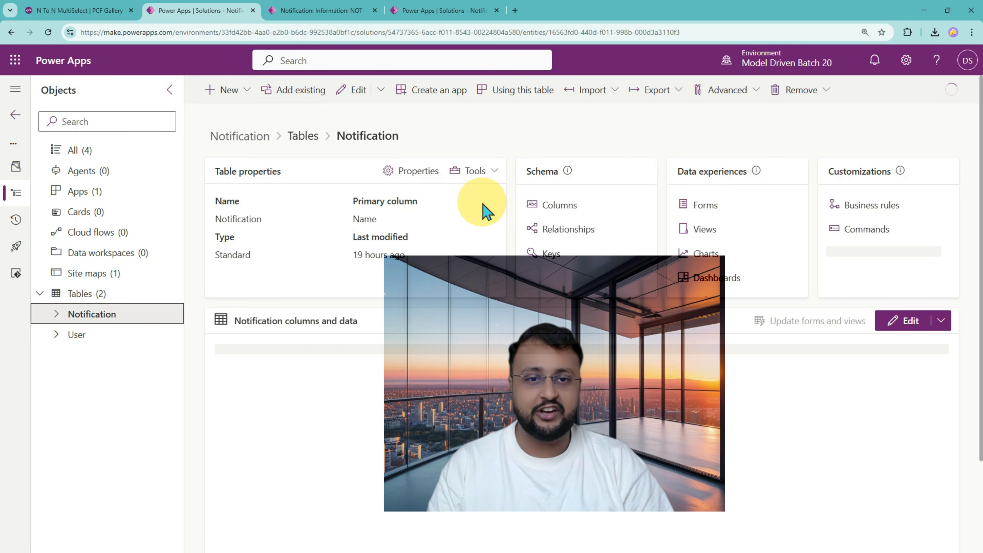
left_click(568, 208)
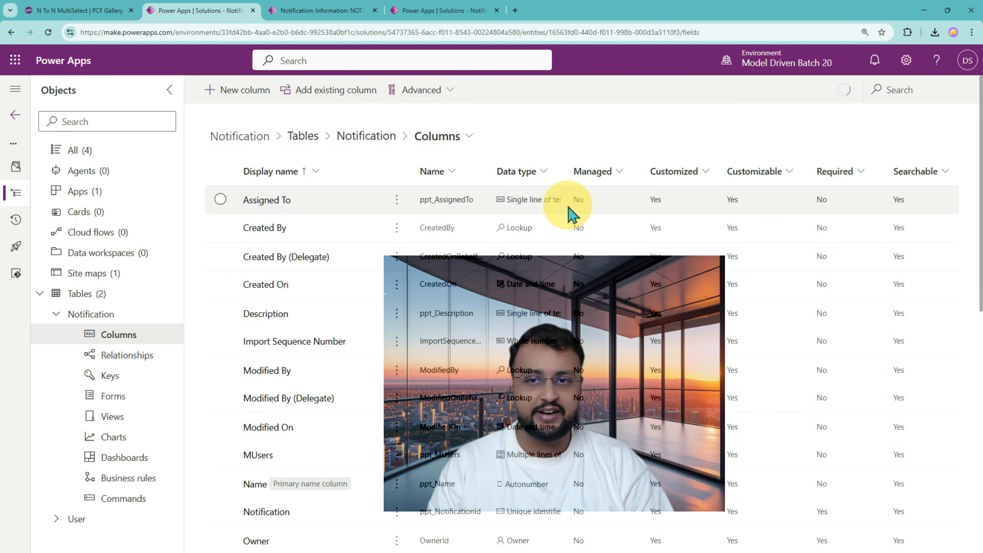
Start a new Lookup column related to the Account table and discard it without saving
left_click(240, 102)
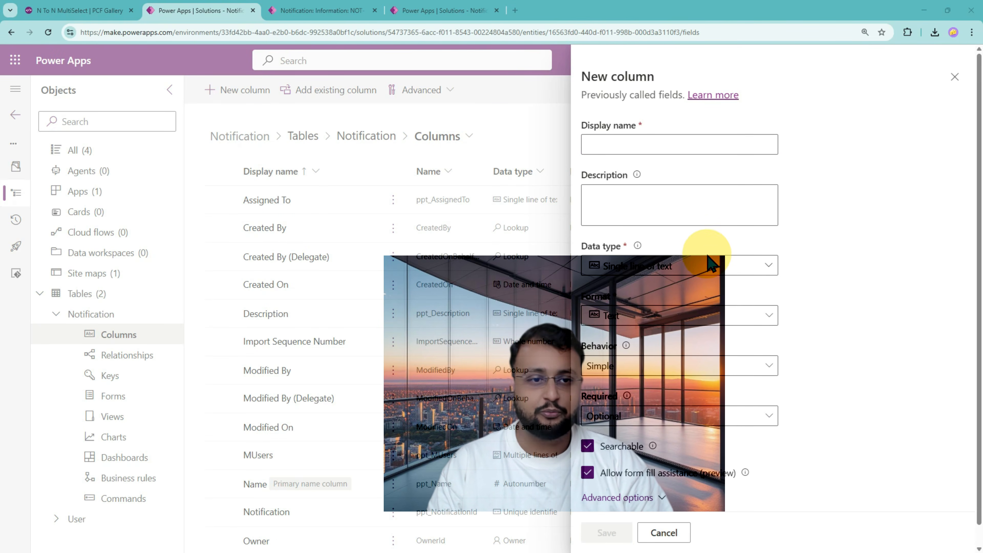
left_click(708, 265)
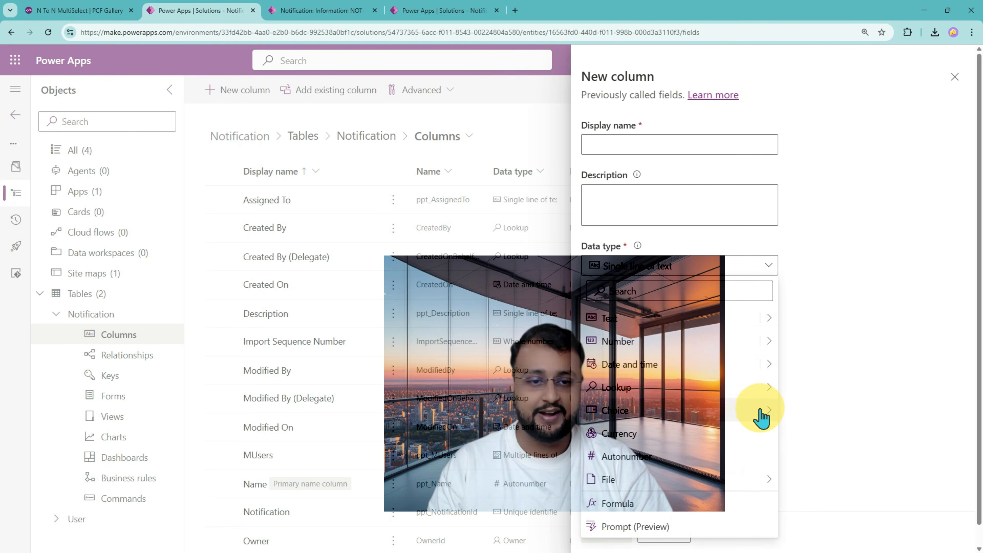
mouse_move(765, 389)
left_click(803, 388)
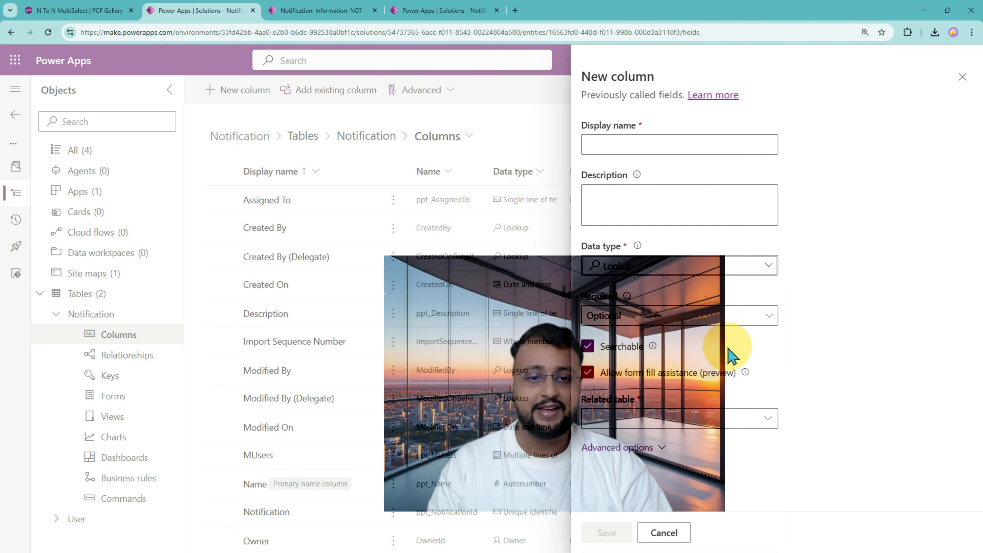
left_click(770, 419)
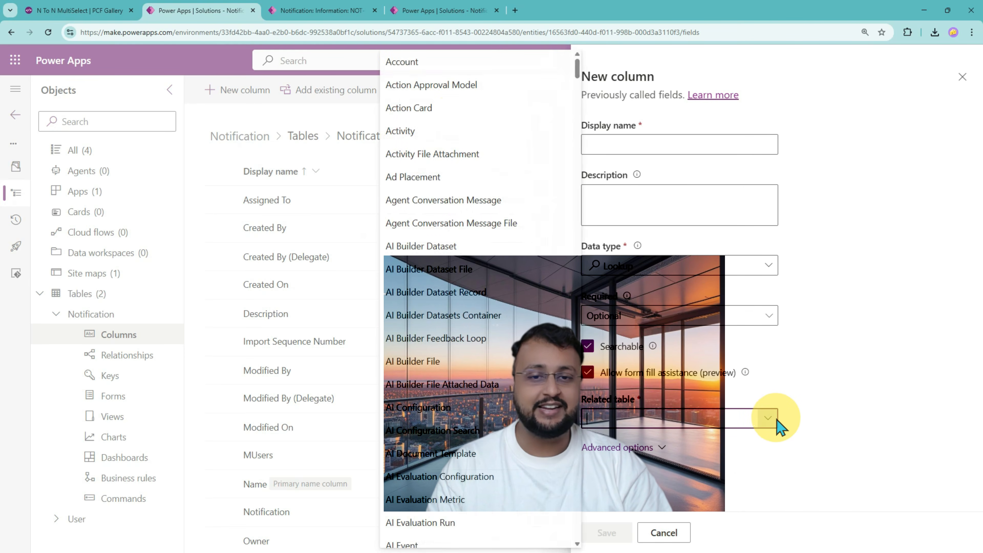
left_click(446, 70)
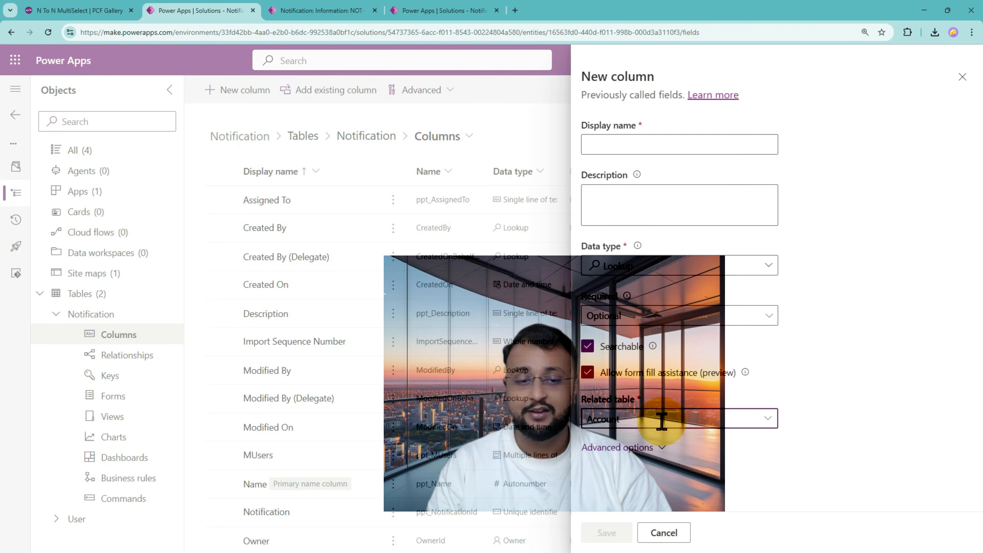
left_click(660, 448)
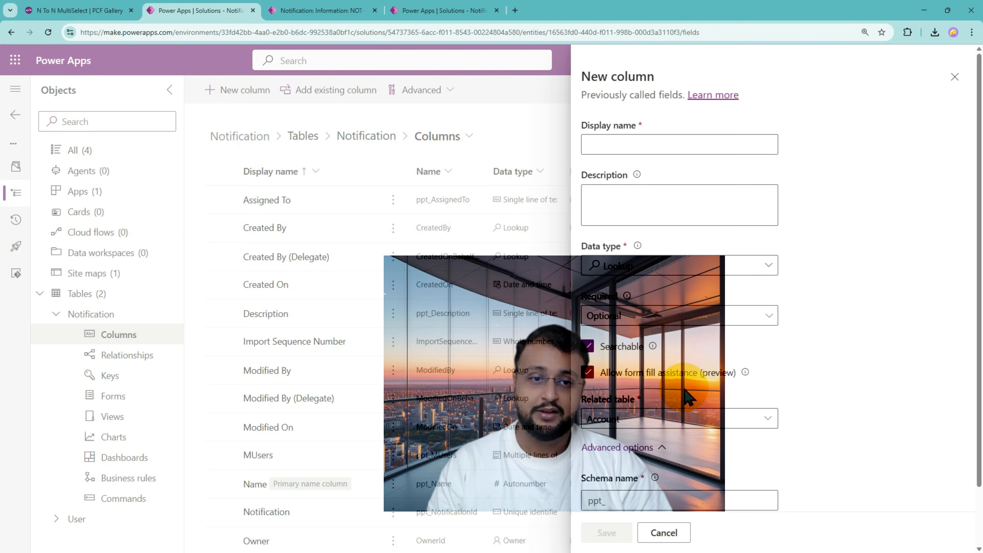
mouse_move(569, 230)
left_mouse_down()
mouse_move(809, 391)
mouse_move(860, 439)
mouse_move(869, 477)
left_mouse_up()
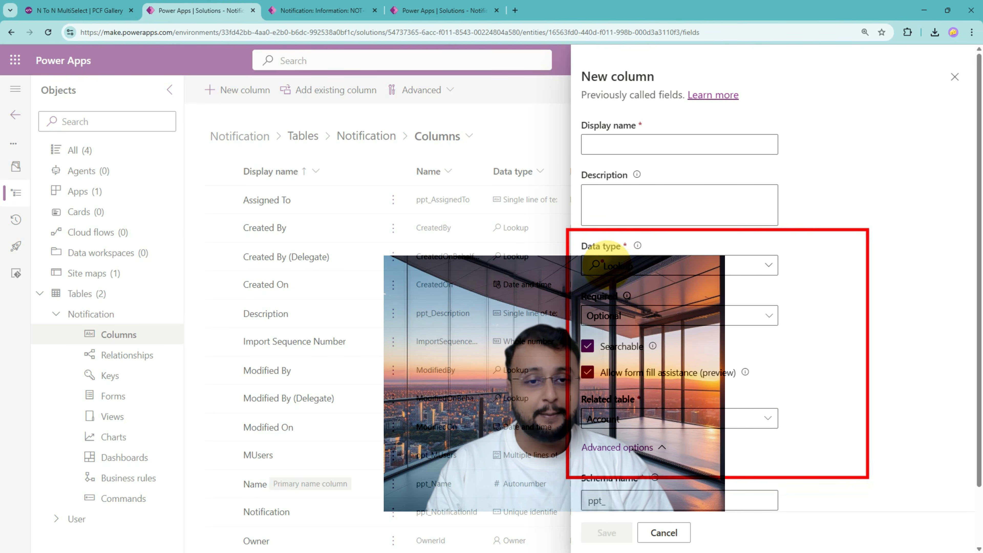
left_click_drag(577, 271, 569, 267)
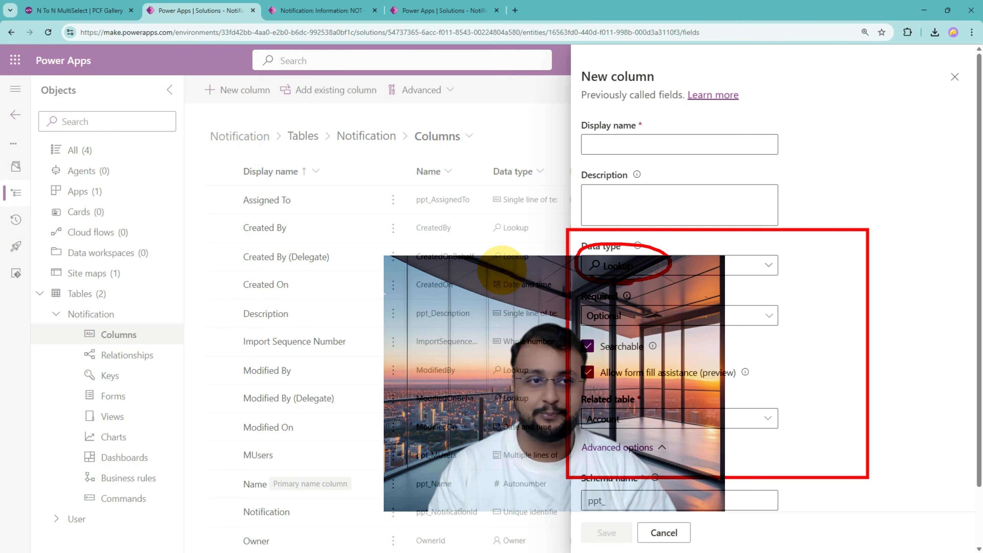
left_click(954, 77)
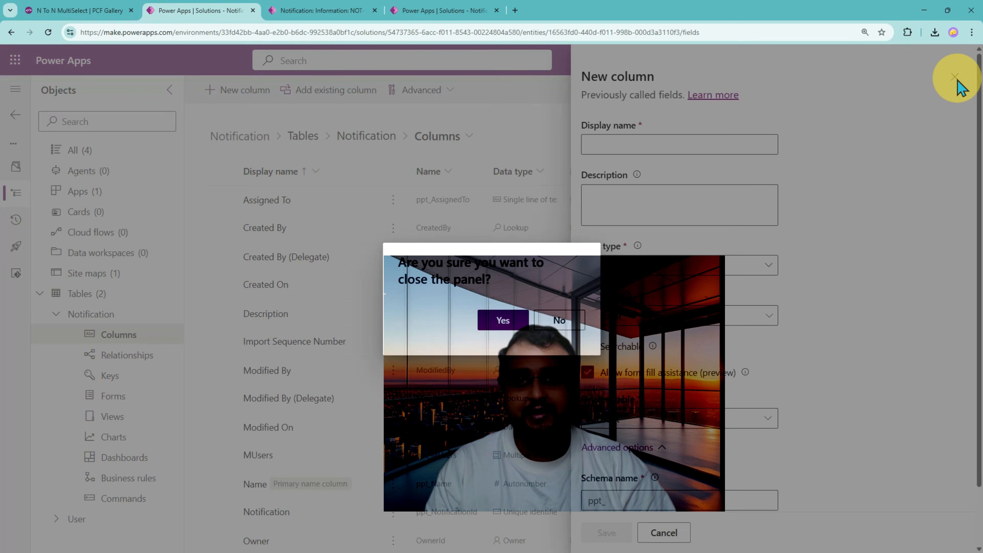
left_click(503, 320)
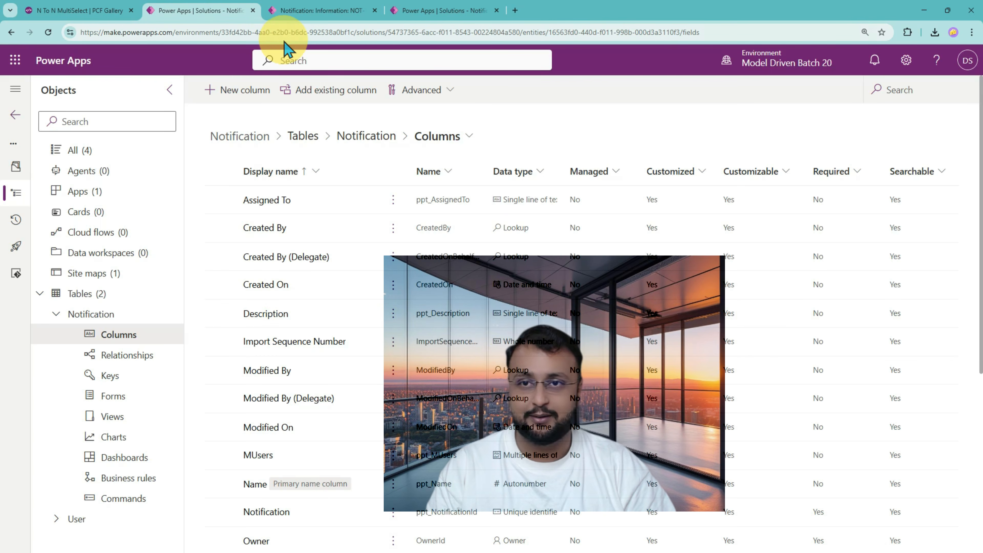
Return to the NOT-1002 notification record and examine its Assigned To field
left_click(301, 11)
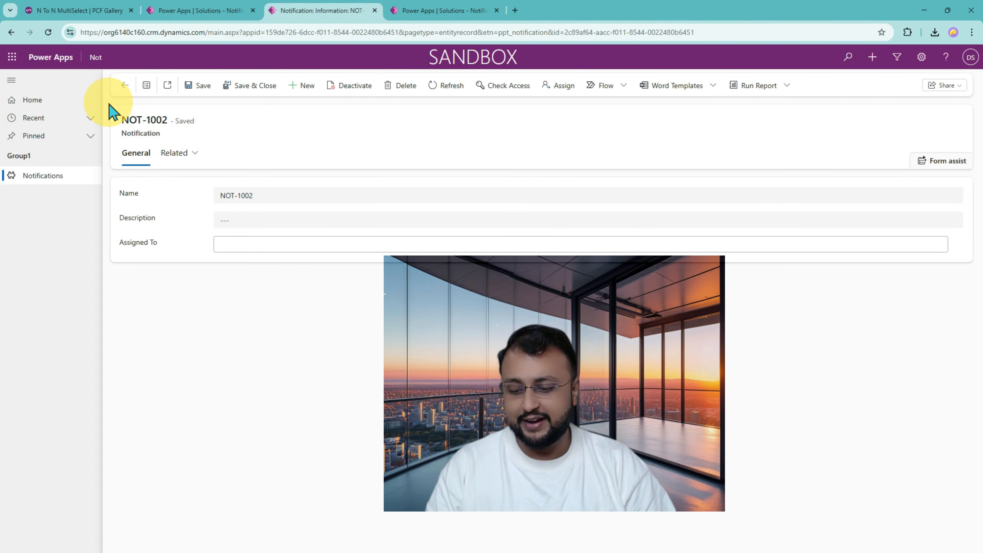
mouse_move(107, 99)
left_mouse_down()
mouse_move(694, 347)
mouse_move(972, 315)
mouse_move(950, 287)
mouse_move(980, 285)
left_mouse_up()
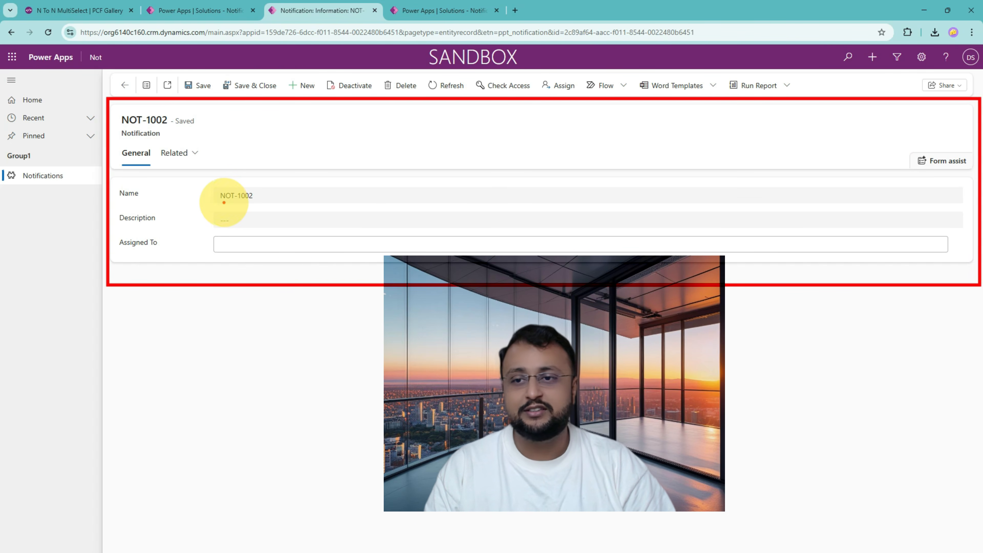
left_click_drag(223, 206, 278, 203)
mouse_move(112, 248)
left_mouse_down()
mouse_move(143, 224)
mouse_move(144, 263)
left_mouse_up()
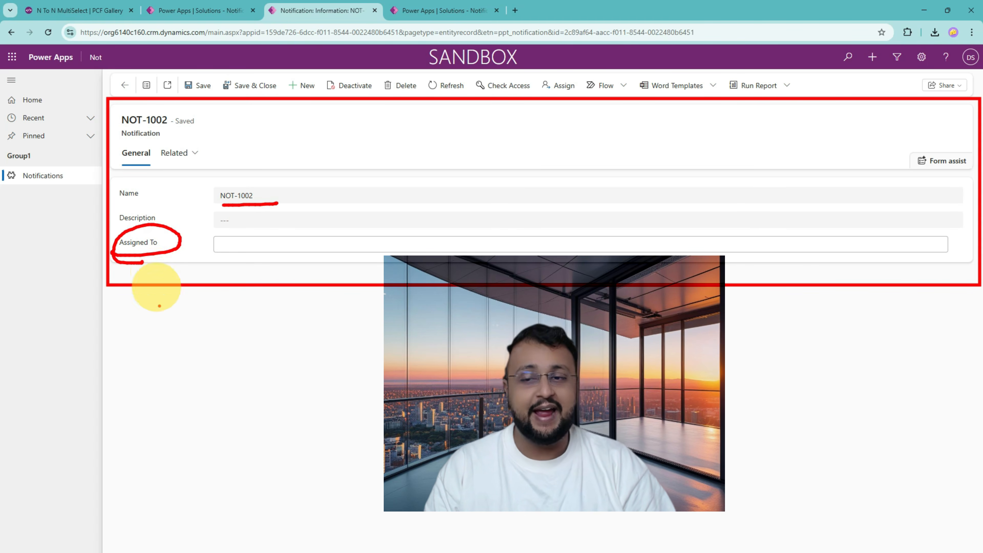
mouse_move(176, 310)
left_mouse_down()
mouse_move(194, 343)
mouse_move(209, 343)
mouse_move(213, 329)
mouse_move(246, 338)
left_mouse_up()
left_click_drag(175, 357, 281, 364)
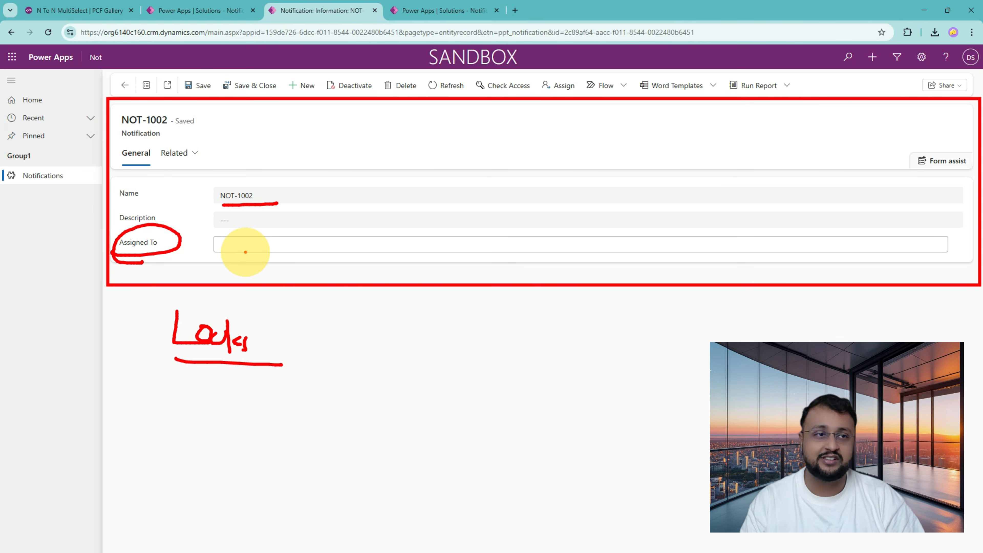
key("Escape")
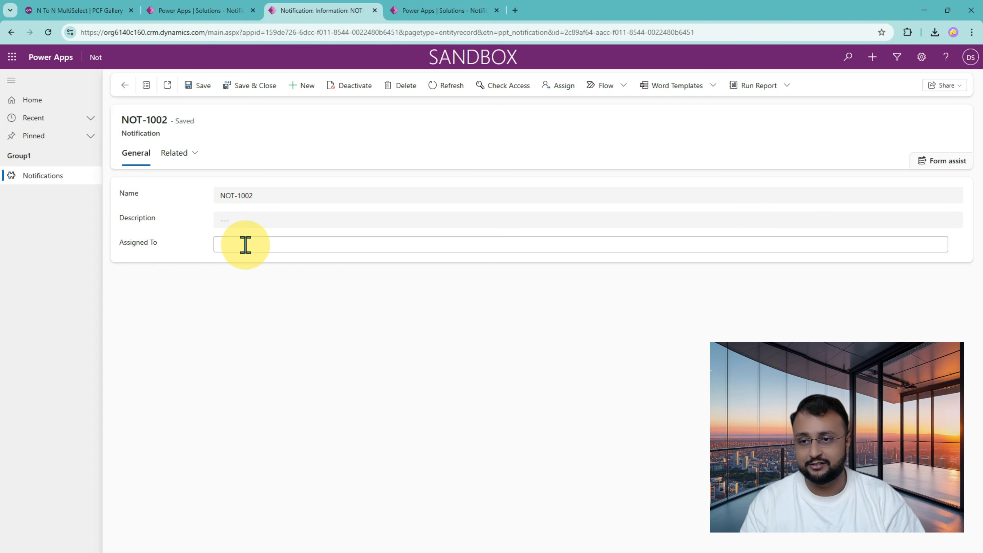
Add two people by name and the Contact # user to the Assigned To field of NOT-1002
left_click(246, 243)
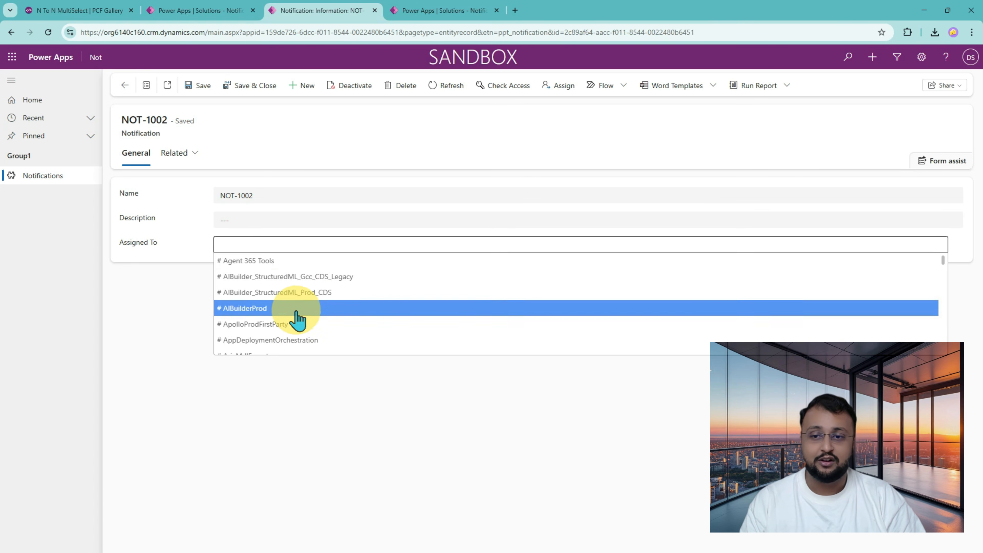
type("dh")
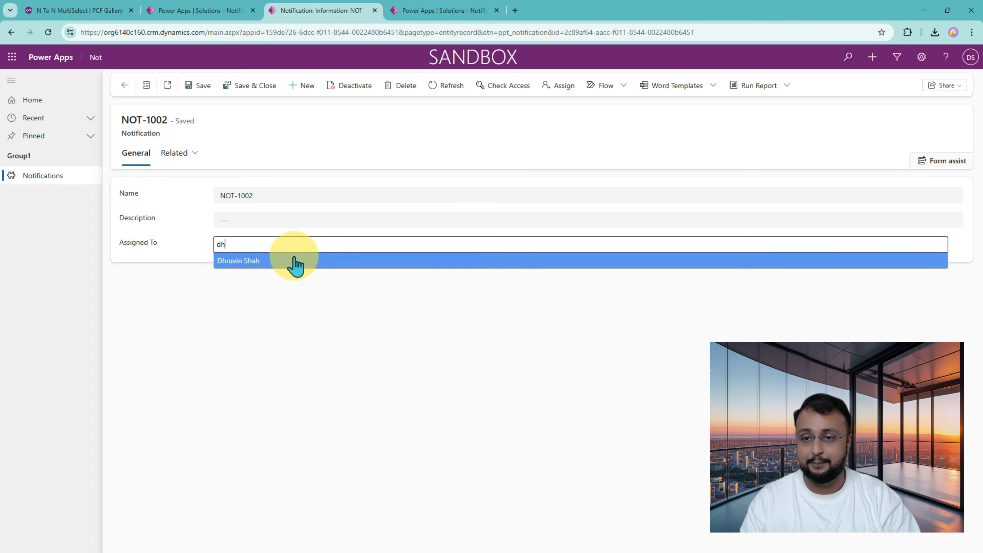
left_click(295, 261)
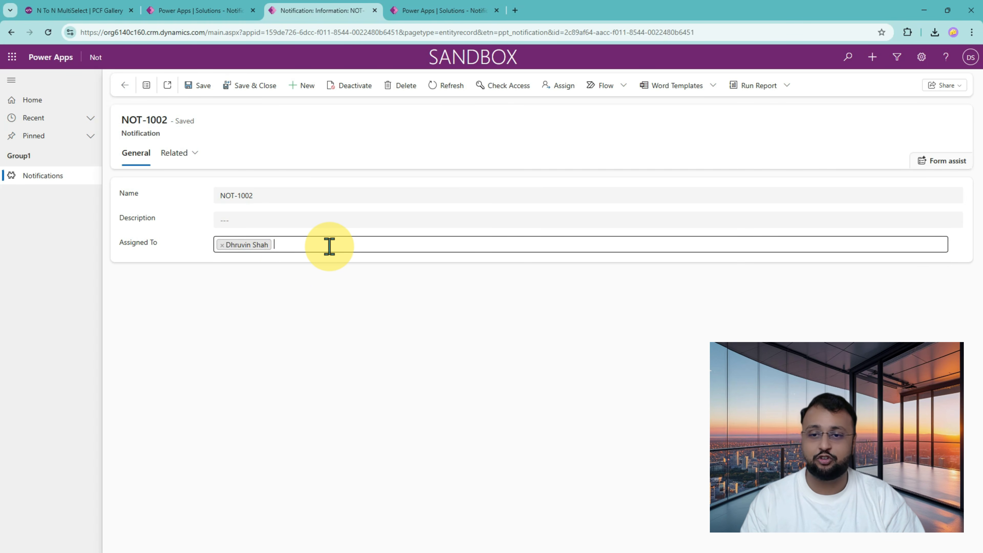
type("sh")
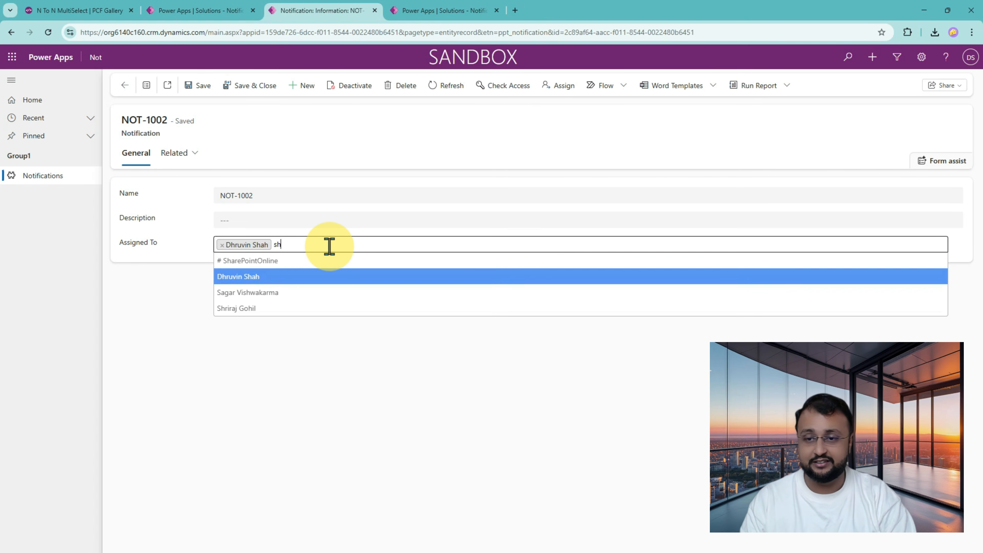
left_click(313, 295)
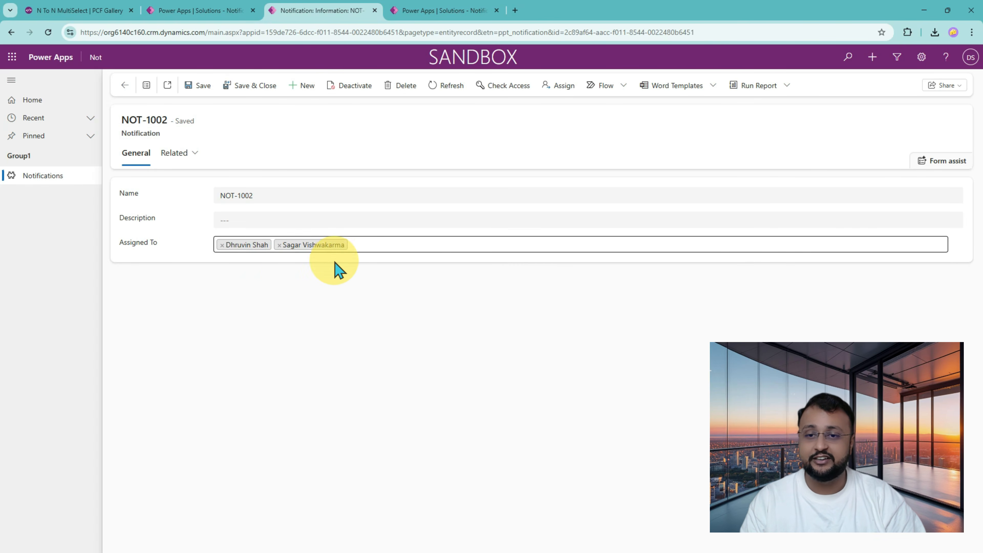
type("c")
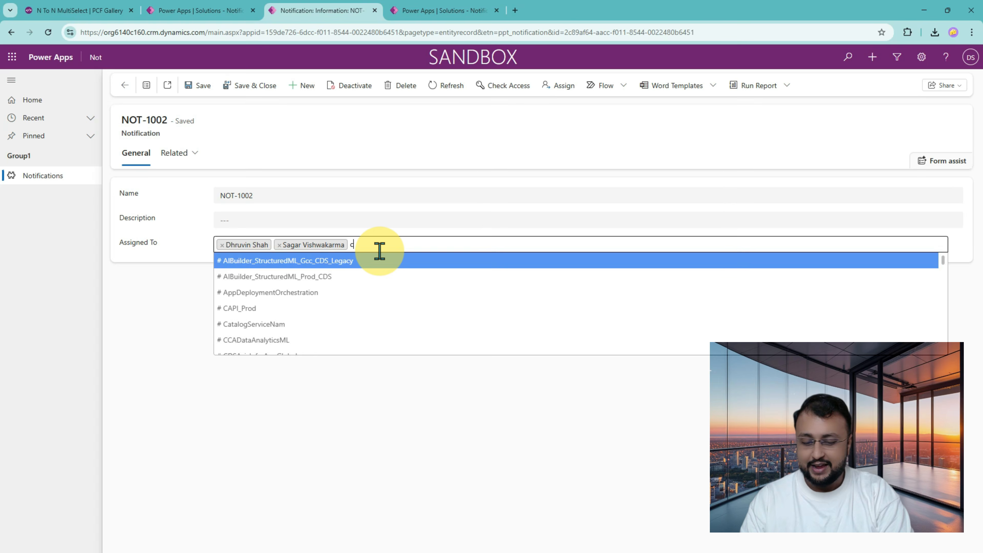
type("ontact")
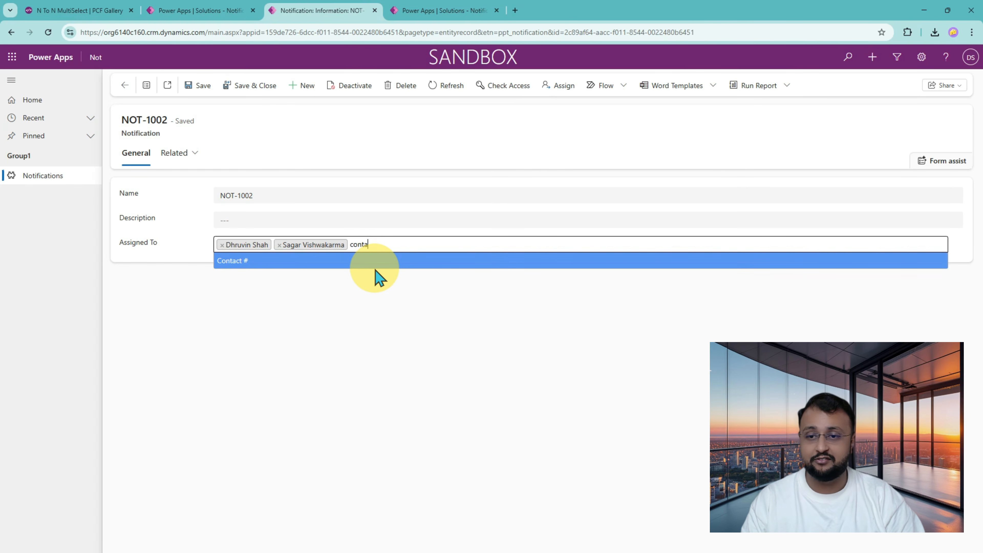
left_click(356, 260)
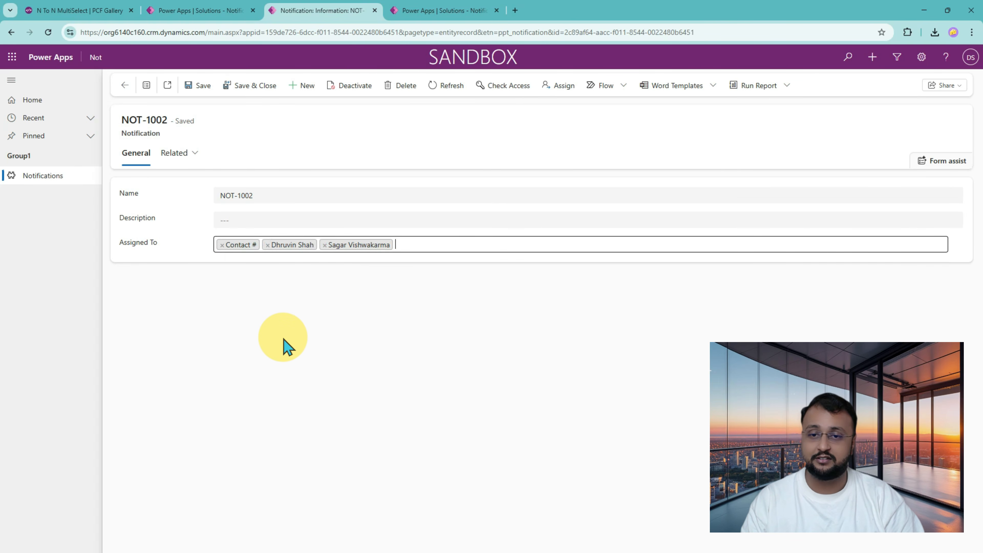
key("ctrl+2")
left_click_drag(204, 232, 480, 264)
mouse_move(214, 298)
left_mouse_down()
mouse_move(274, 275)
mouse_move(259, 297)
left_mouse_up()
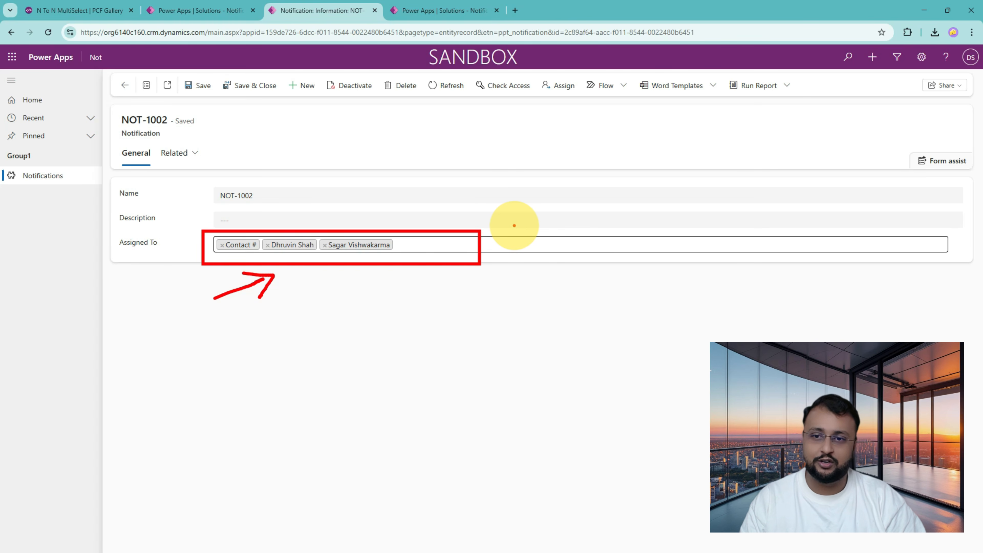
mouse_move(576, 235)
left_mouse_down()
mouse_move(554, 257)
mouse_move(576, 256)
left_mouse_up()
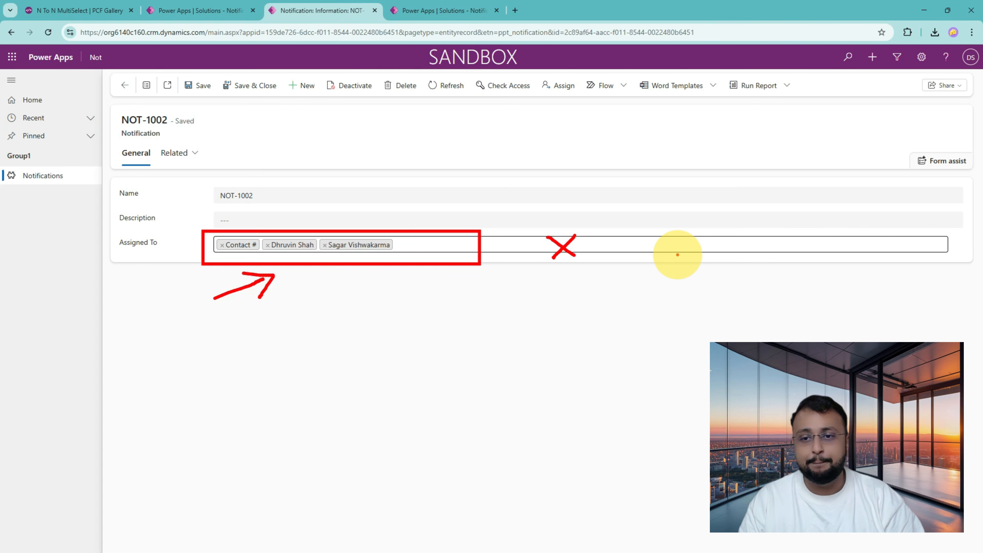
mouse_move(384, 370)
left_mouse_down()
mouse_move(411, 281)
mouse_move(432, 305)
mouse_move(401, 304)
mouse_move(431, 305)
left_mouse_up()
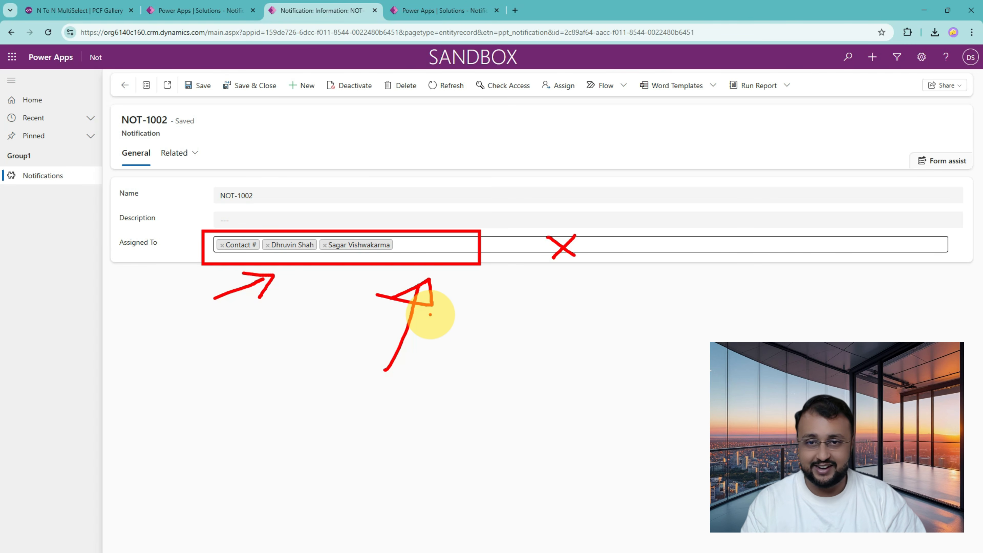
key("Escape")
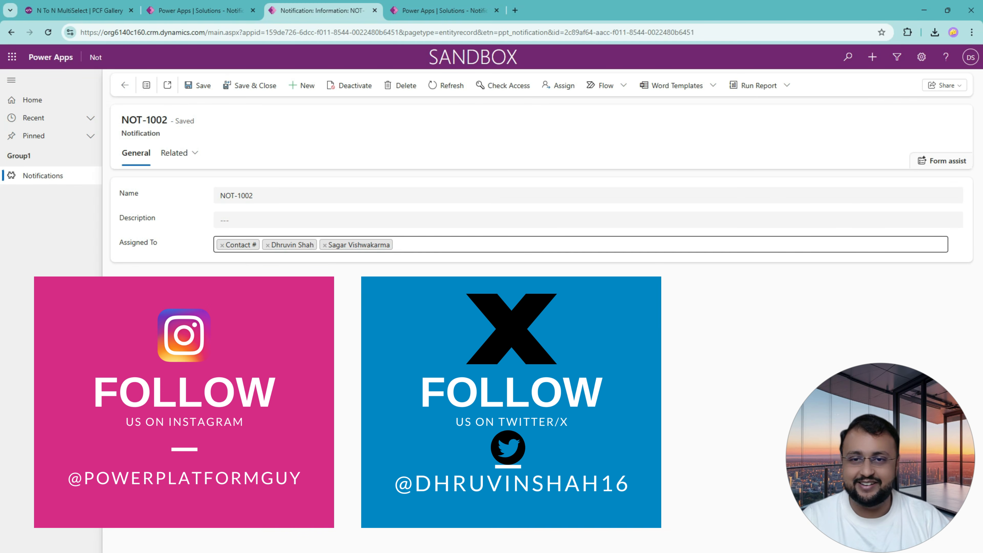
Switch to the Notification table's columns in the Notifications NN solution and examine the NotID primary name column
key("ctrl+Tab")
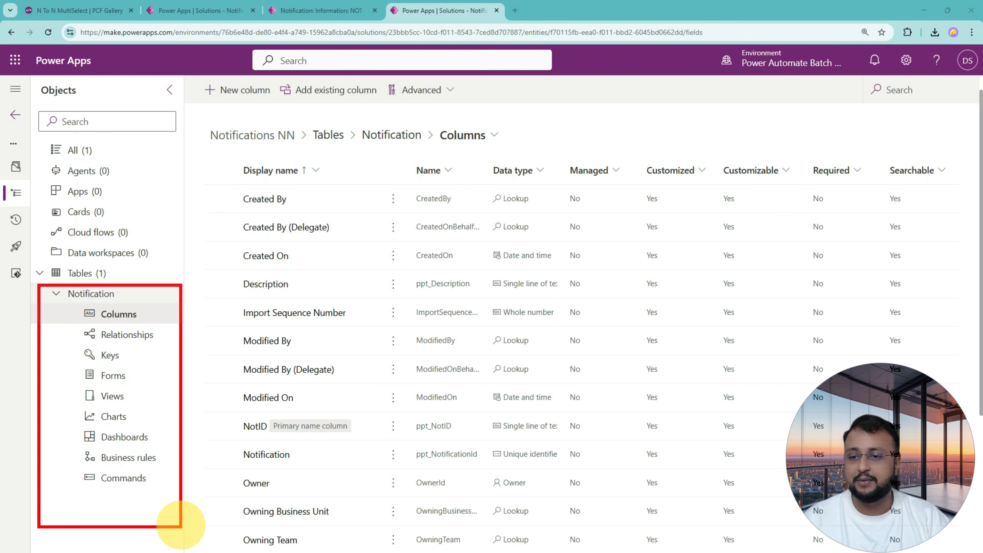
left_click_drag(182, 526, 182, 529)
left_click_drag(60, 305, 121, 301)
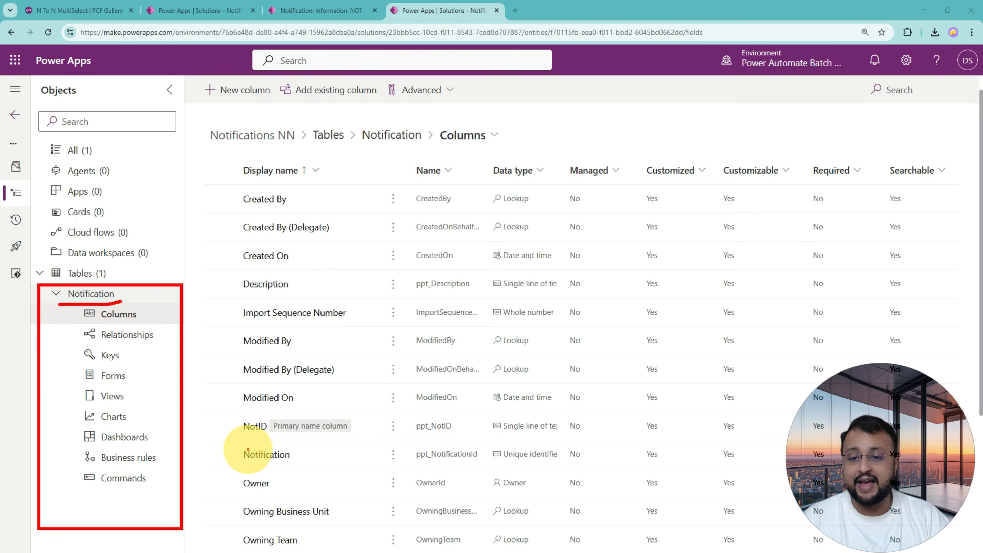
left_click_drag(229, 410, 483, 445)
left_click_drag(379, 434, 927, 441)
key("Escape")
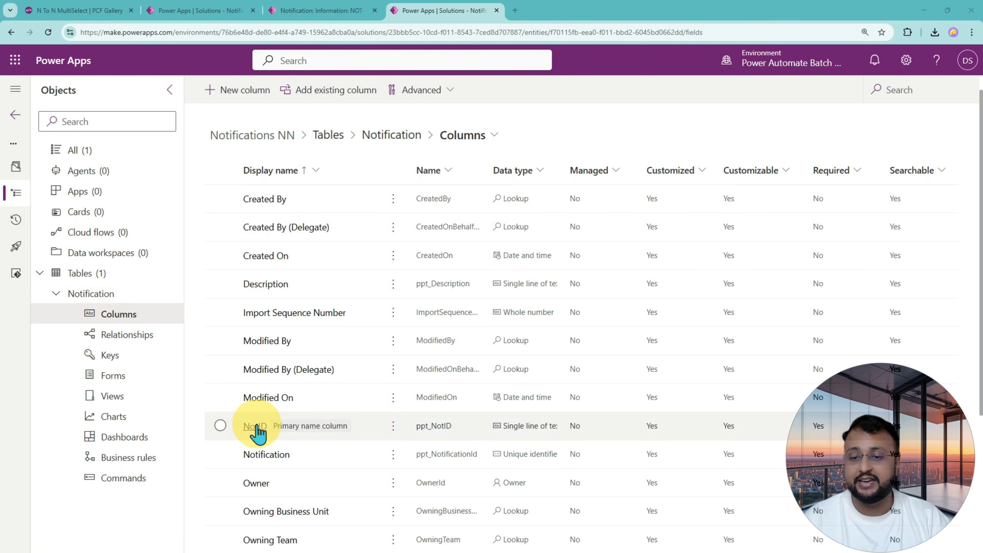
Change the NotID column's data type to Autonumber with the string prefix NOT
left_click(250, 432)
left_click(249, 428)
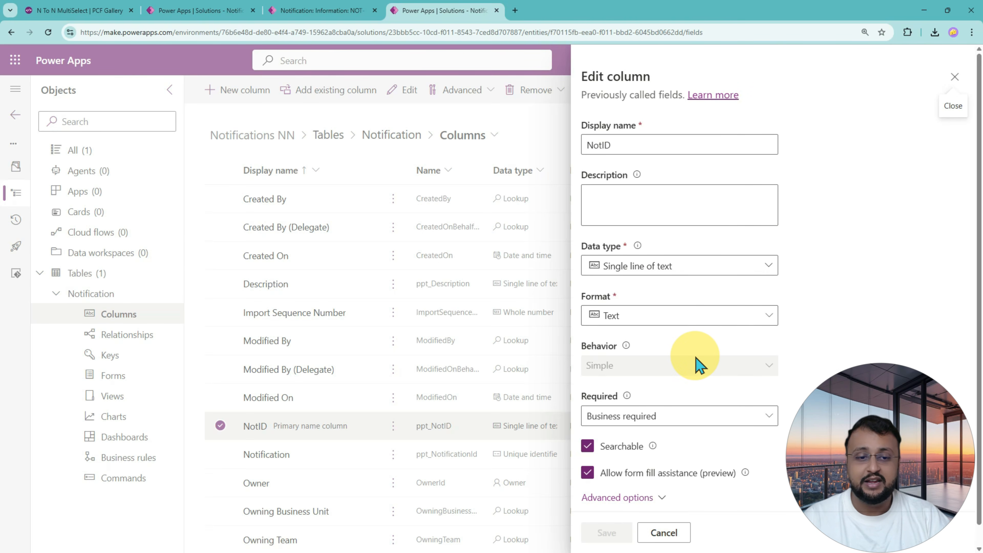
left_click(686, 267)
left_click(688, 312)
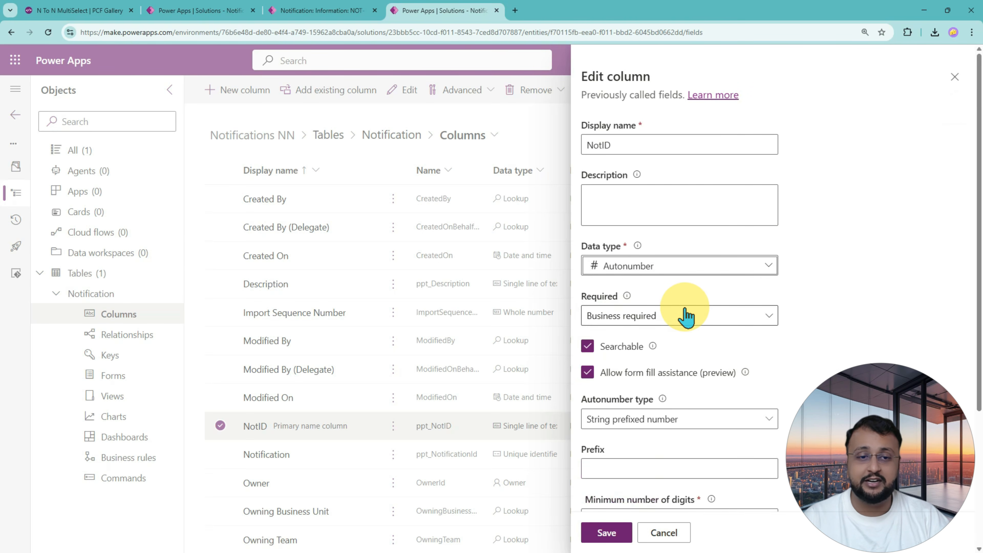
scroll(638, 420, "down", 1)
left_click(635, 423)
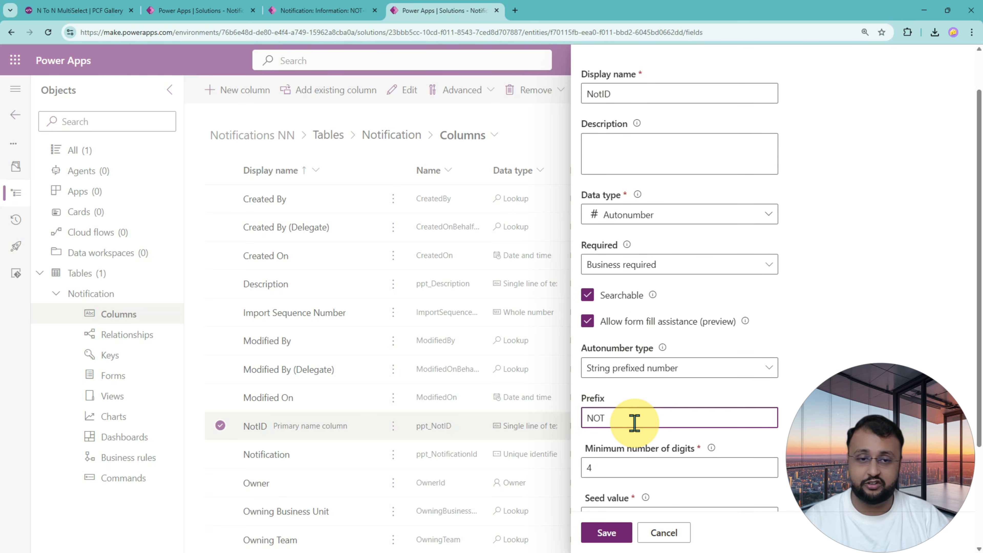
Make the NotID column optional and save the column changes
left_click(745, 265)
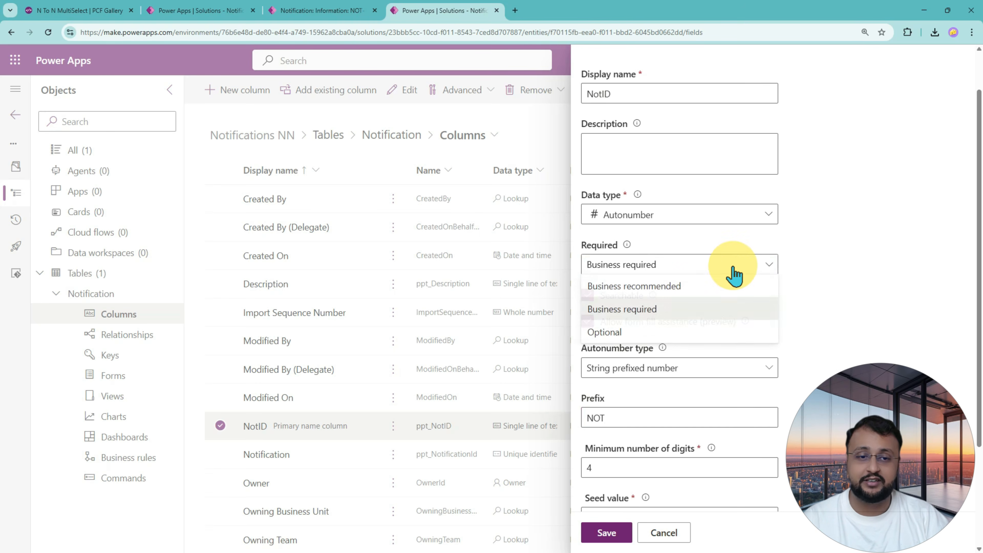
left_click(688, 340)
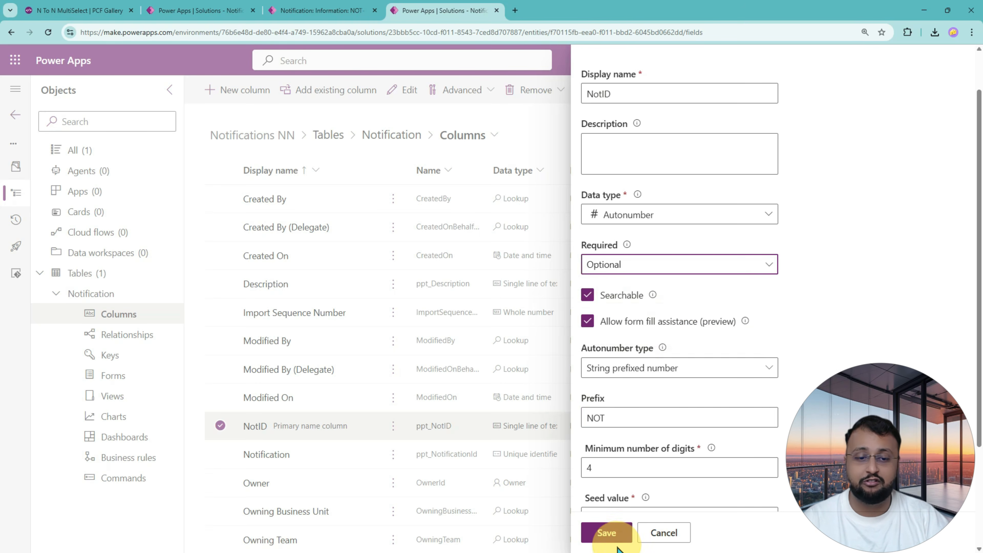
left_click(617, 535)
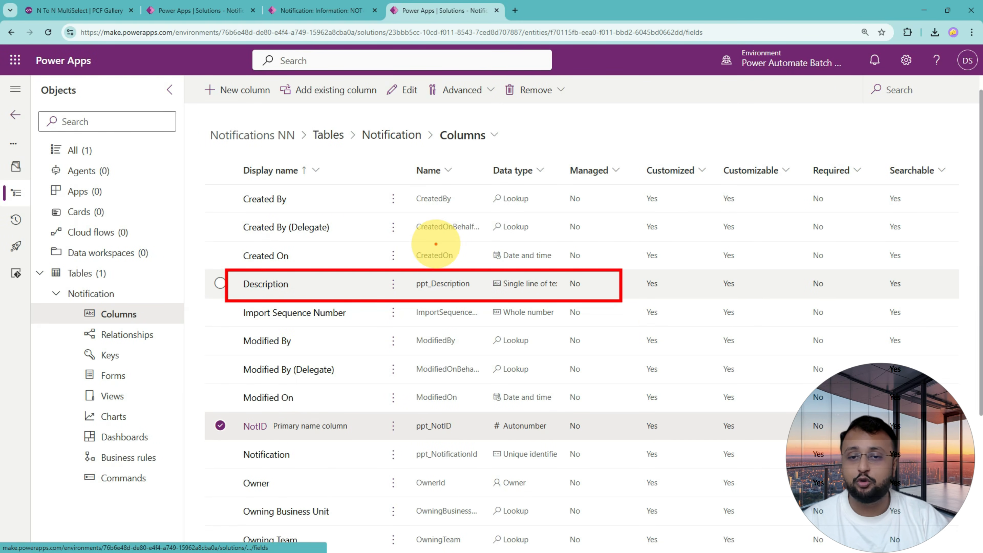
mouse_move(488, 157)
left_mouse_down()
mouse_move(501, 174)
mouse_move(513, 150)
mouse_move(521, 167)
left_mouse_up()
left_click_drag(516, 185, 523, 181)
mouse_move(549, 167)
left_mouse_down()
mouse_move(570, 151)
mouse_move(663, 160)
mouse_move(642, 176)
left_mouse_up()
mouse_move(684, 143)
left_mouse_down()
mouse_move(704, 140)
mouse_move(707, 170)
mouse_move(735, 169)
mouse_move(753, 142)
left_mouse_up()
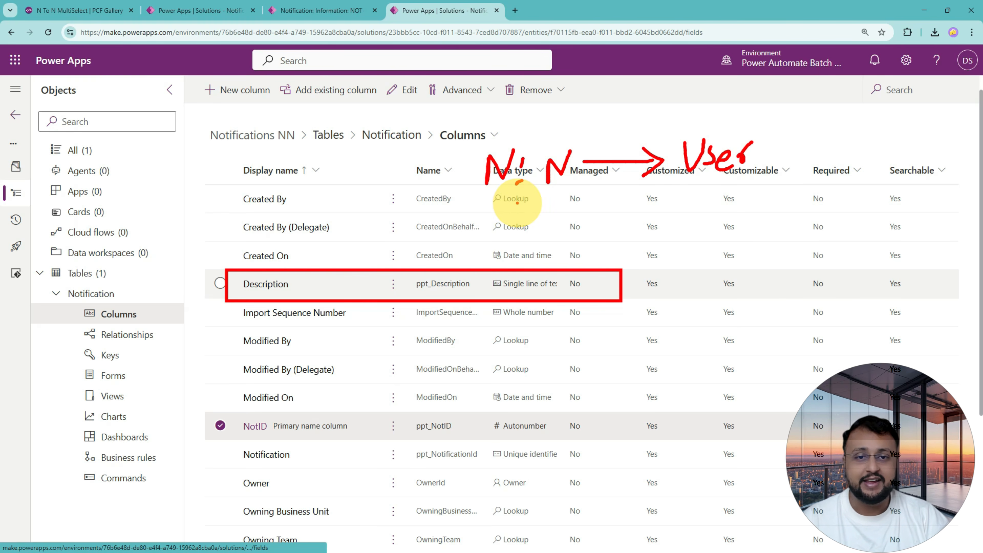
mouse_move(515, 259)
left_mouse_down()
mouse_move(523, 233)
mouse_move(550, 260)
mouse_move(619, 238)
mouse_move(634, 262)
left_mouse_up()
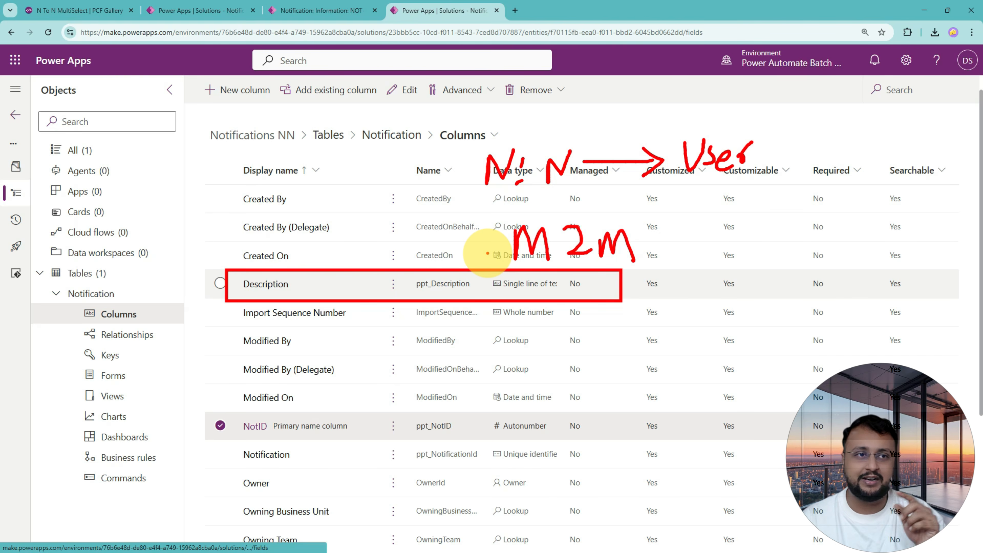
mouse_move(304, 226)
left_mouse_down()
mouse_move(316, 182)
mouse_move(342, 213)
mouse_move(373, 198)
left_mouse_up()
mouse_move(383, 192)
left_mouse_down()
mouse_move(384, 204)
mouse_move(415, 199)
mouse_move(434, 213)
left_mouse_up()
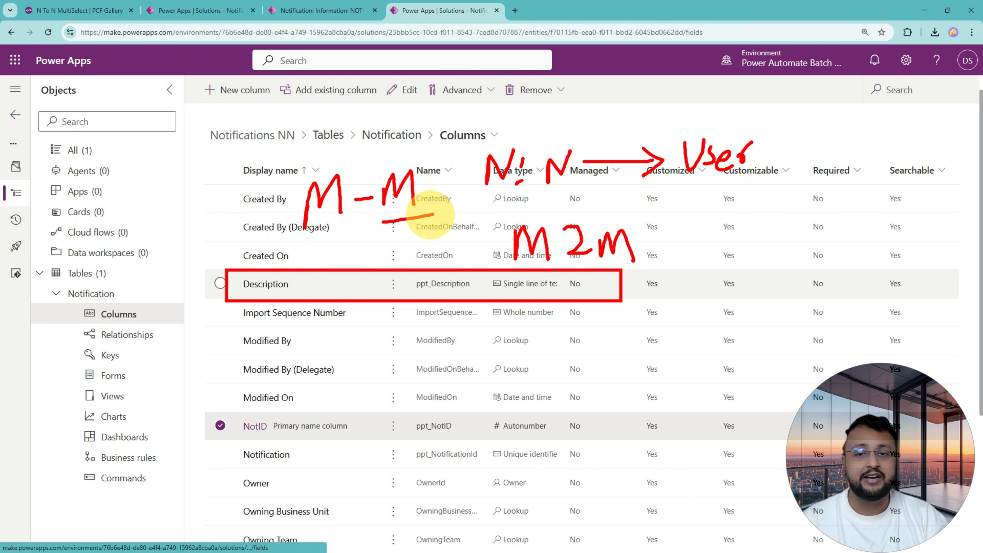
left_click_drag(307, 228, 340, 227)
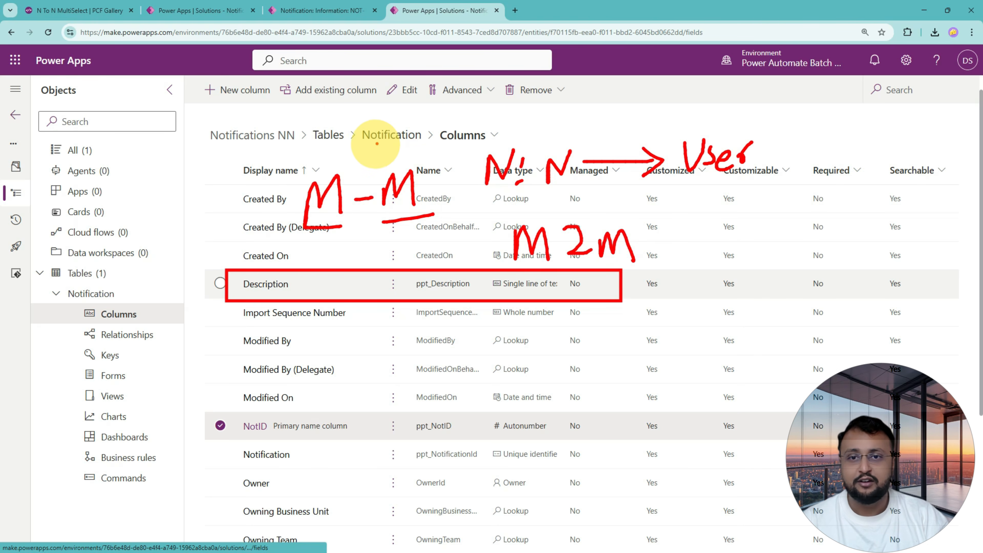
key("Escape")
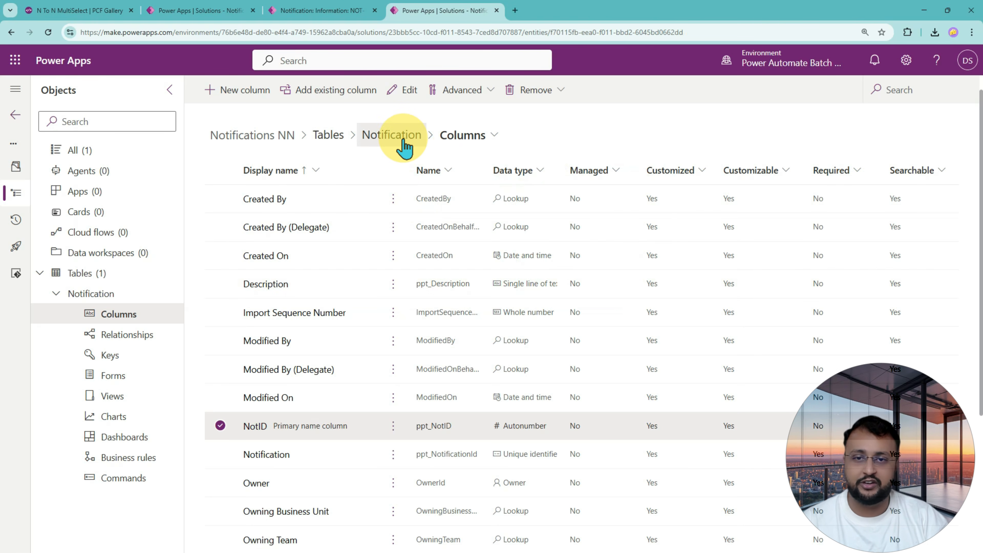
Start a new many-to-many relationship from the Notification table with User as the related table
left_click(405, 141)
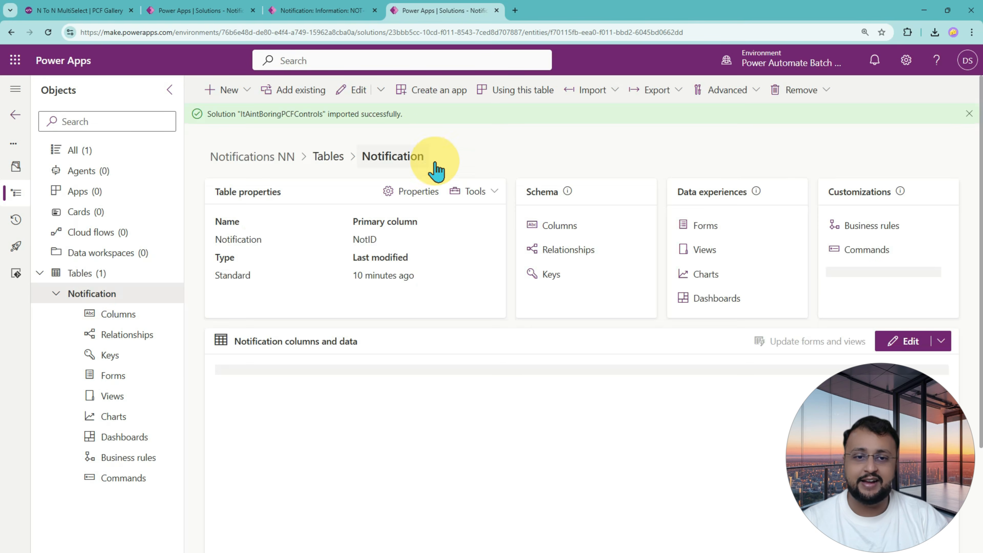
left_click(575, 256)
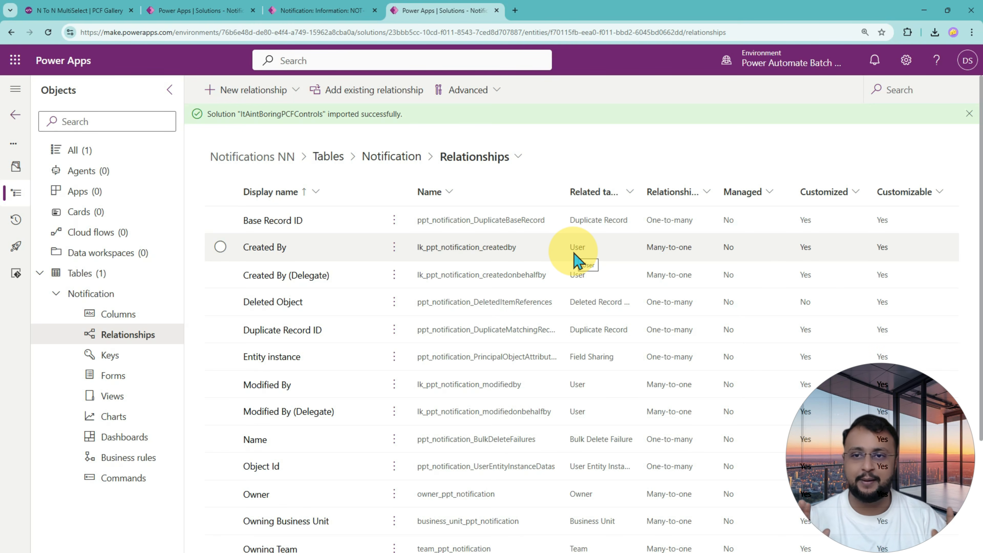
left_click(291, 93)
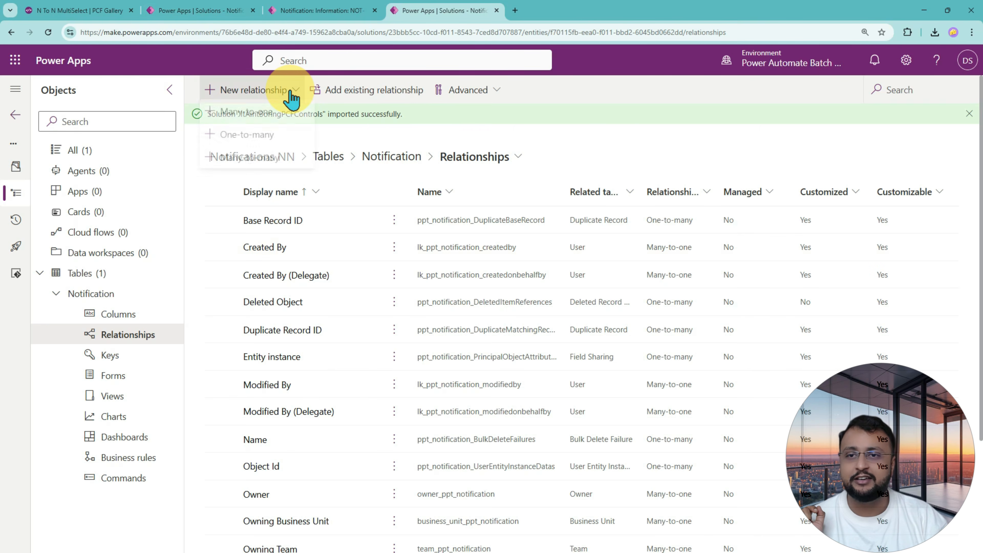
left_click(286, 175)
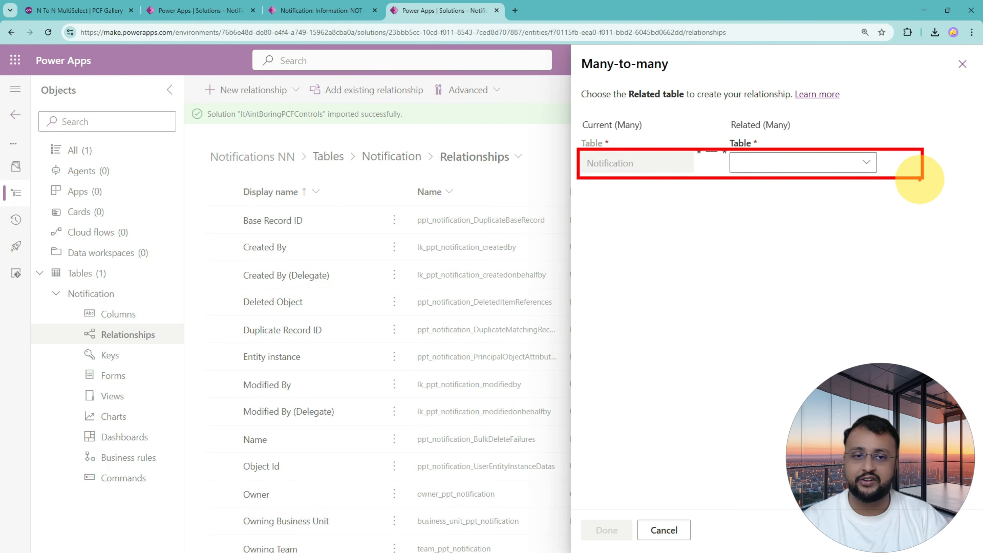
mouse_move(662, 228)
left_mouse_down()
mouse_move(661, 174)
mouse_move(640, 193)
mouse_move(667, 171)
left_mouse_up()
key("Escape")
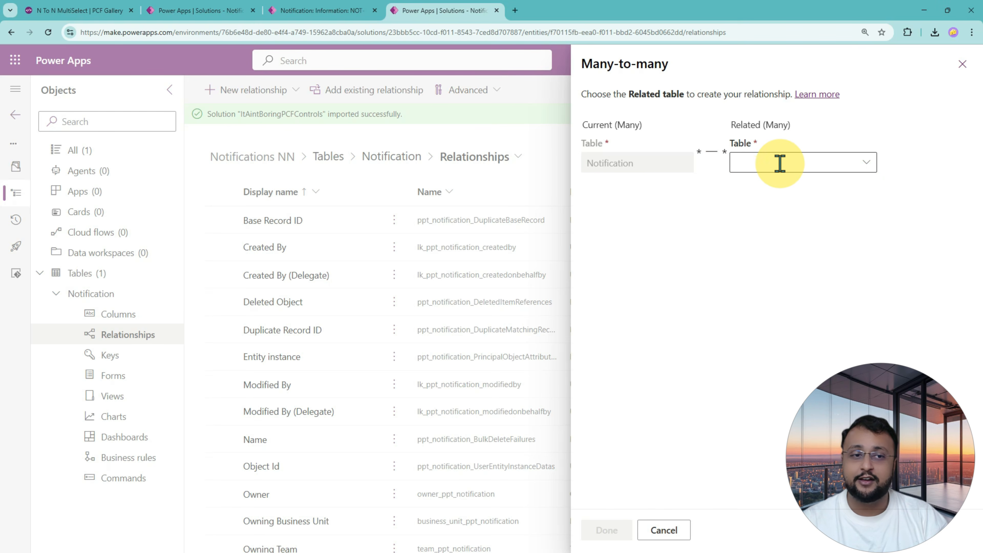
left_click(779, 163)
type("user")
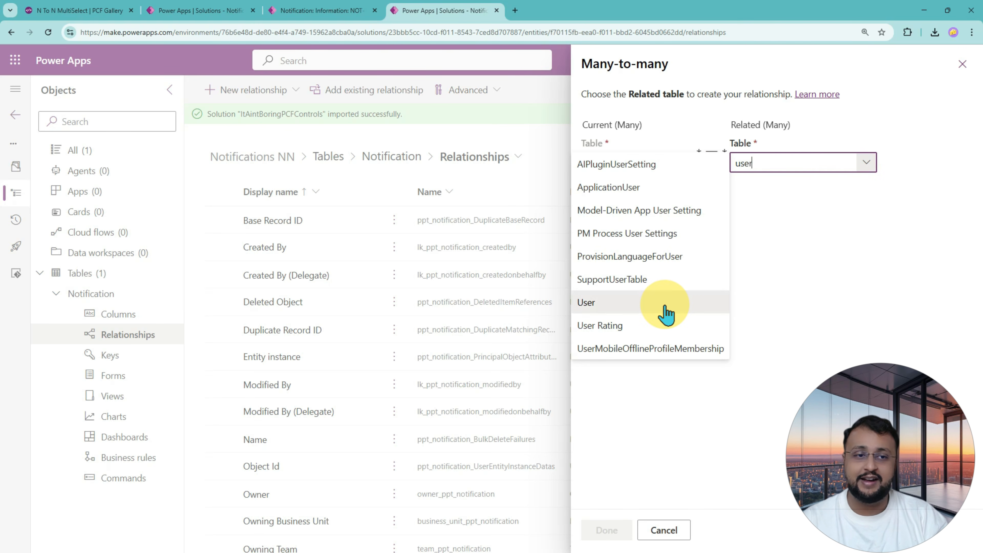
left_click(666, 314)
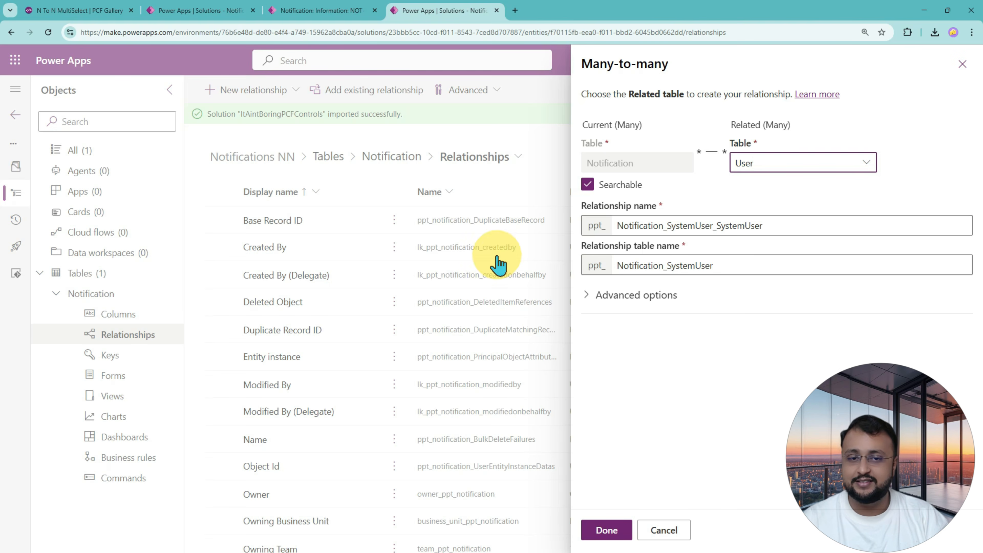
mouse_move(576, 53)
left_mouse_down()
mouse_move(897, 328)
mouse_move(980, 334)
left_mouse_up()
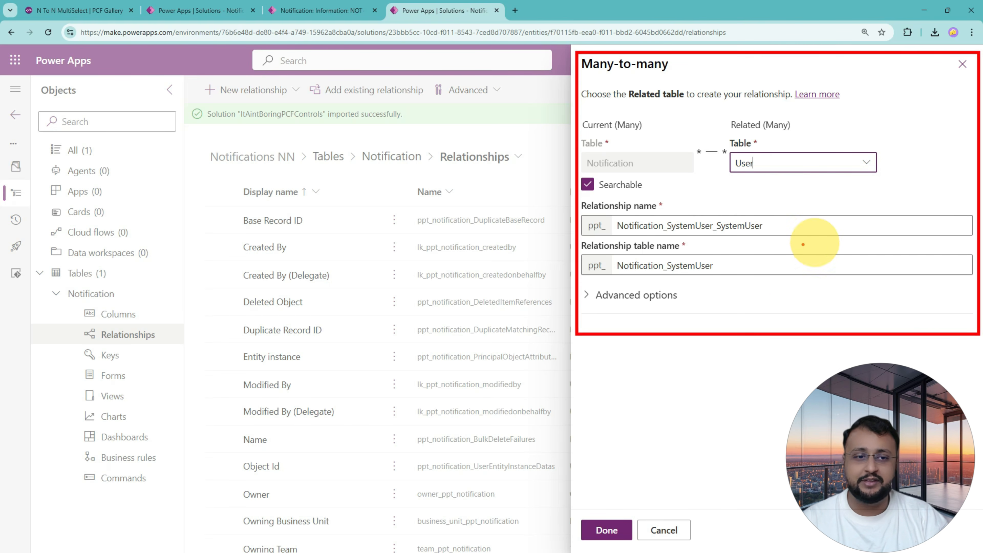
mouse_move(725, 243)
left_mouse_down()
mouse_move(735, 252)
mouse_move(727, 282)
left_mouse_up()
left_click_drag(772, 200, 788, 237)
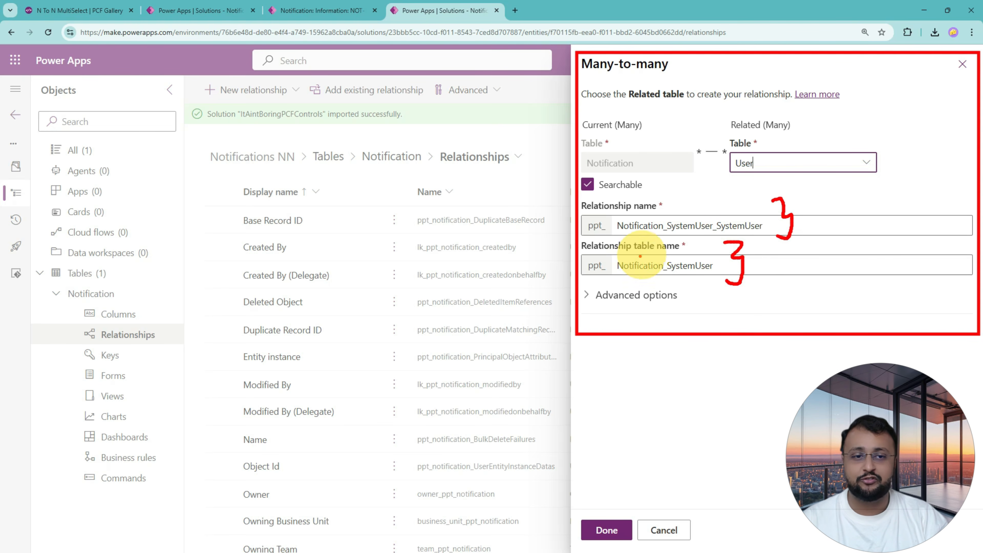
left_click_drag(621, 278, 699, 278)
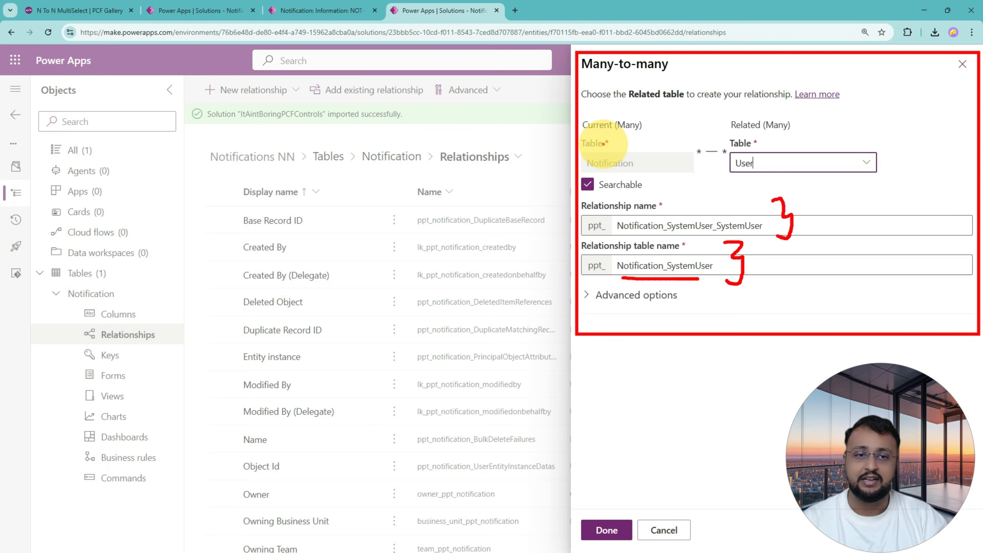
left_click_drag(613, 133, 648, 132)
left_click_drag(756, 134, 794, 134)
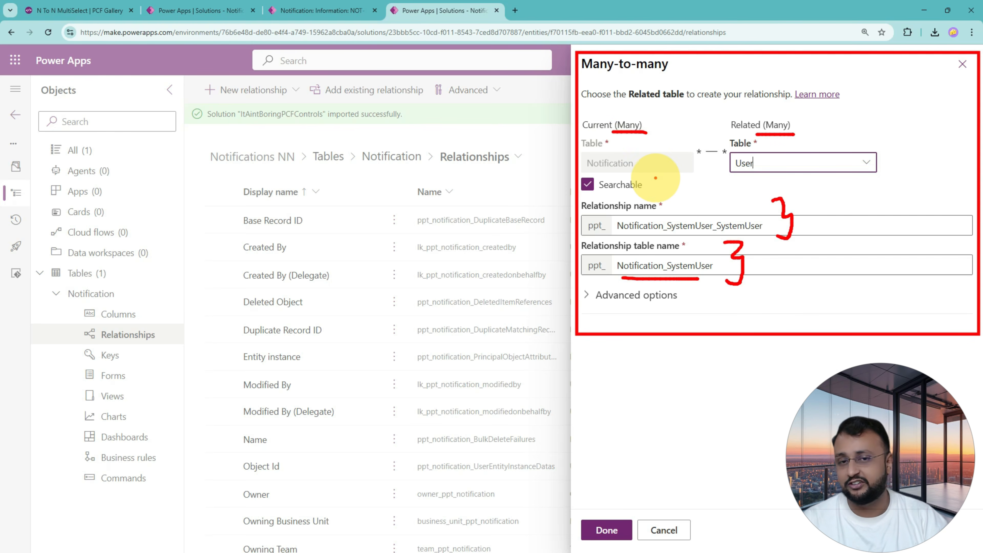
left_click_drag(634, 442, 626, 506)
mouse_move(614, 491)
left_mouse_down()
mouse_move(629, 517)
mouse_move(650, 489)
left_mouse_up()
Save the many-to-many relationship and open the Notification table's Information form of type Main for editing
left_click(611, 534)
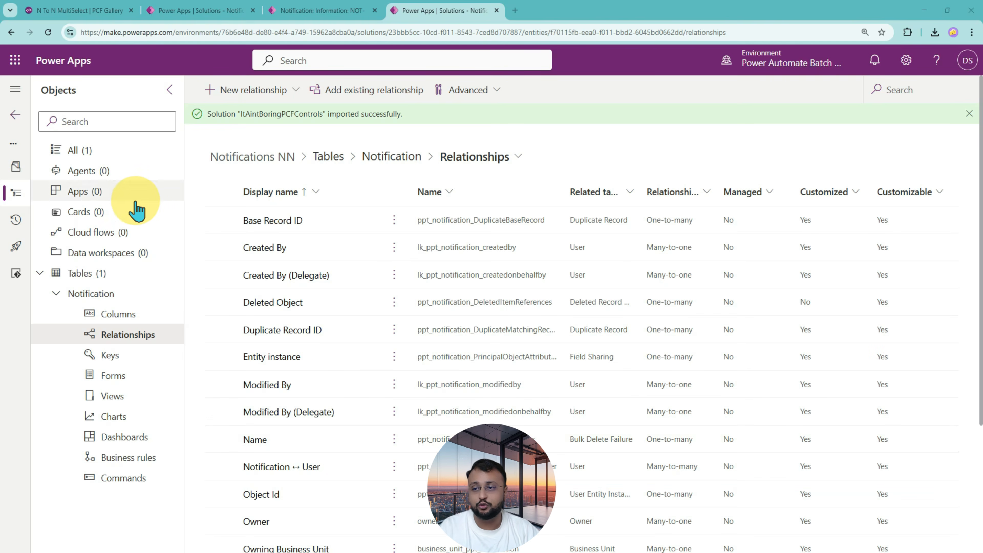
left_click(116, 300)
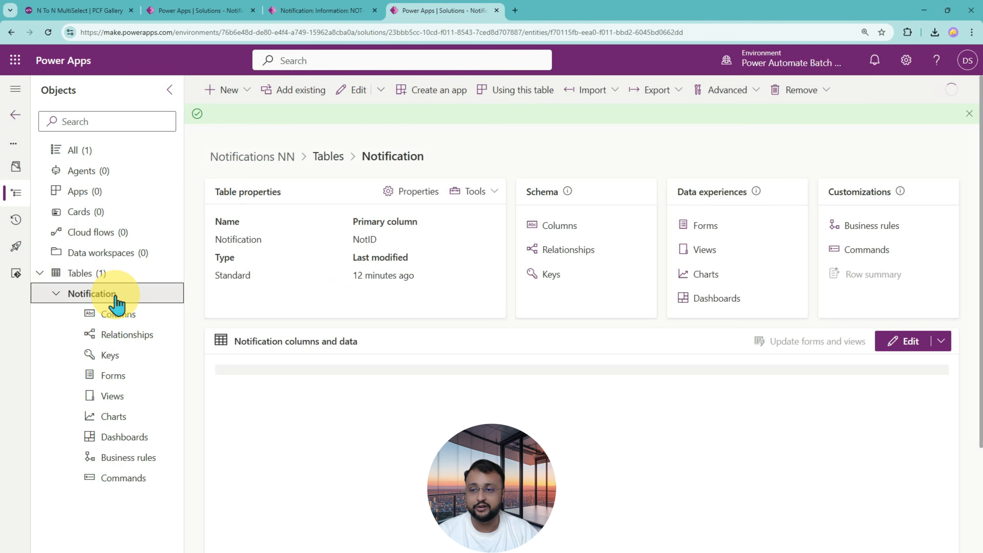
left_click(706, 232)
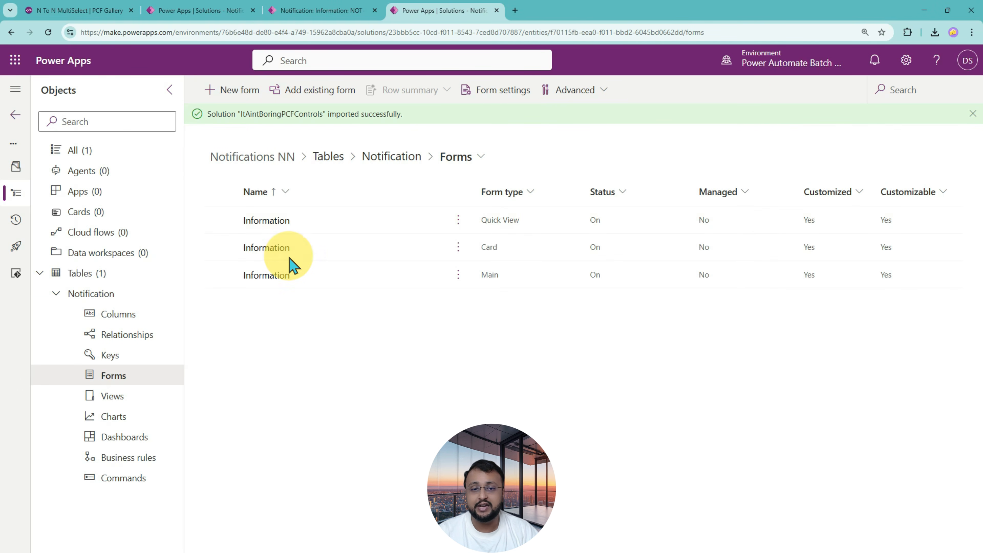
left_click(272, 276)
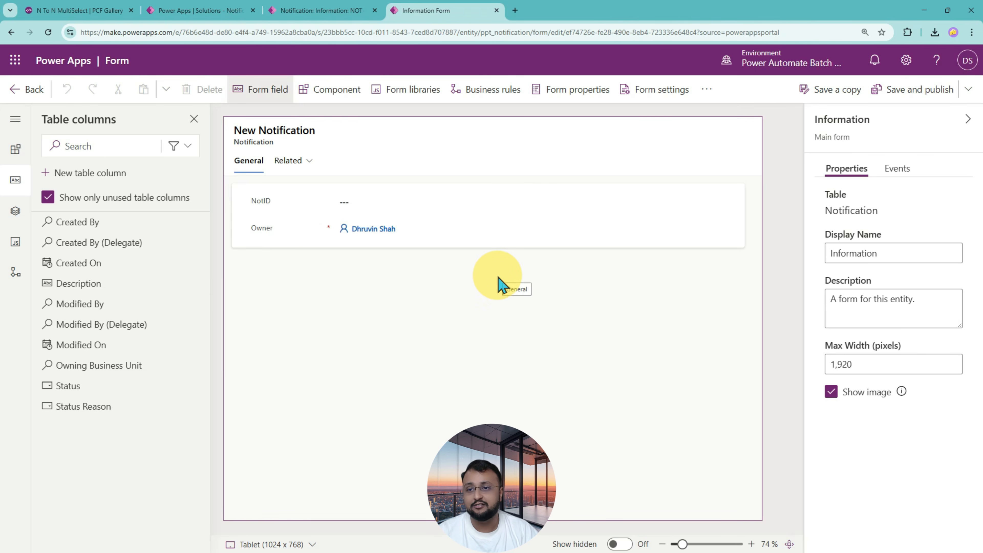
Add the Description column between NotID and Owner, and move the NotID field into the form header
left_click_drag(102, 286, 296, 209)
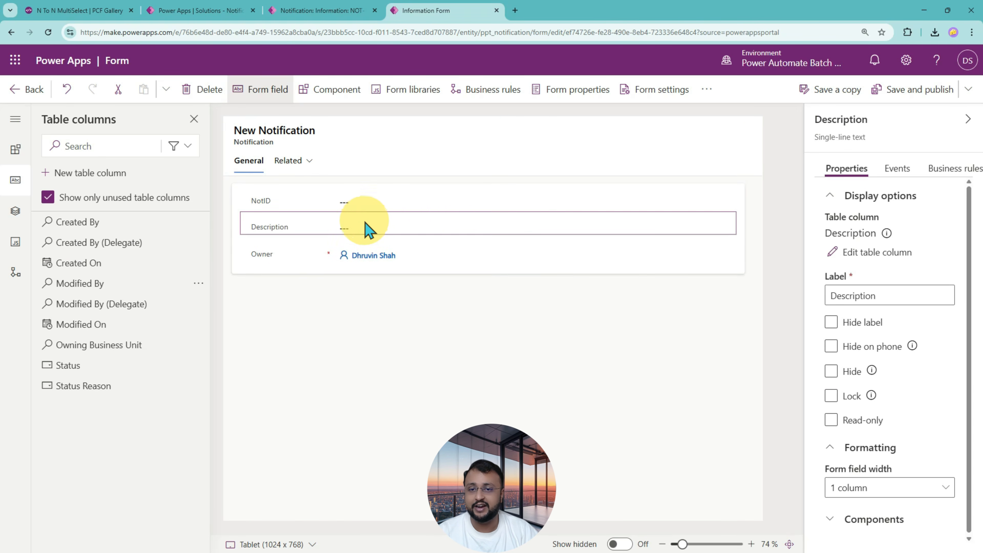
left_click(312, 206)
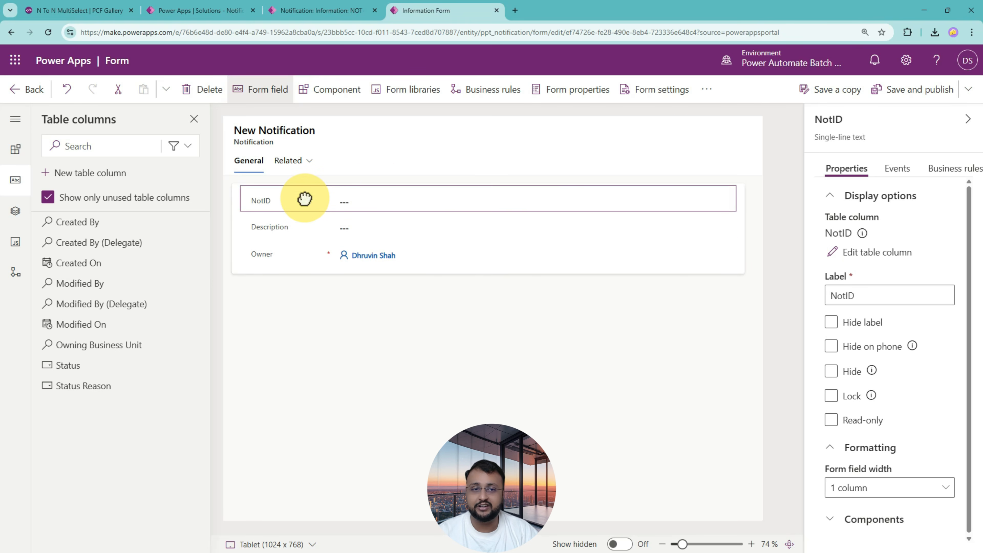
left_click_drag(304, 199, 707, 136)
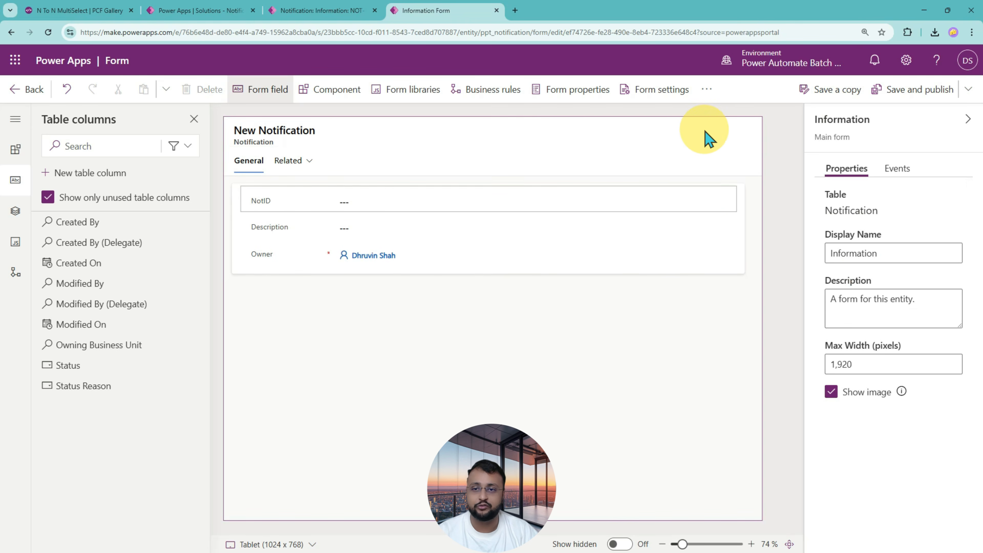
Add a 1-column section beneath the Description and Owner fields on the General tab and label it Select Assignee
left_click(291, 297)
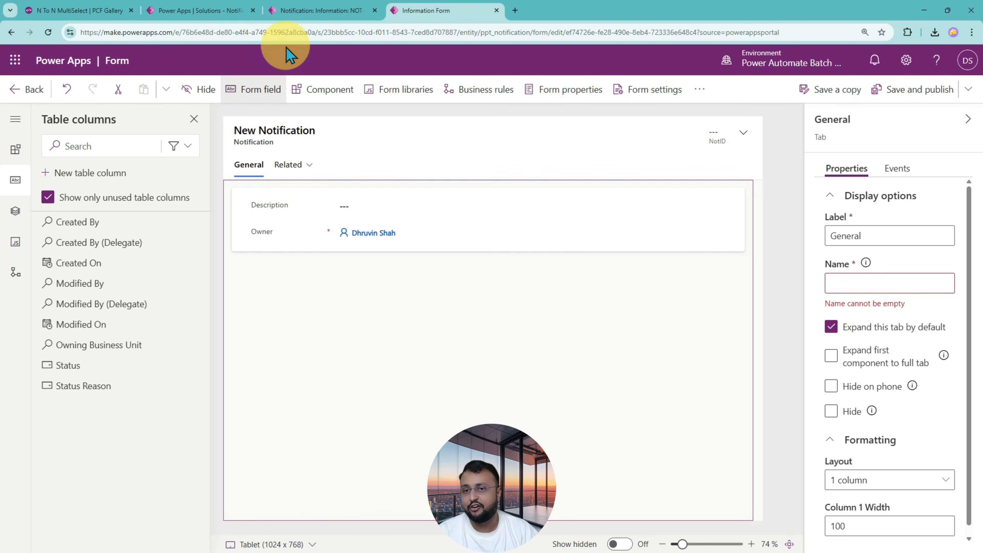
left_click(319, 100)
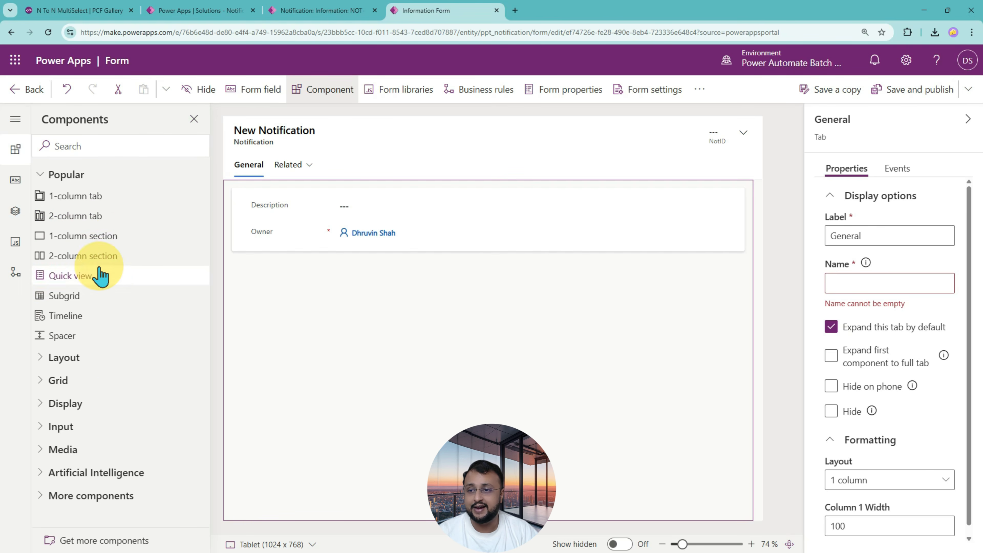
left_click_drag(283, 284, 285, 281)
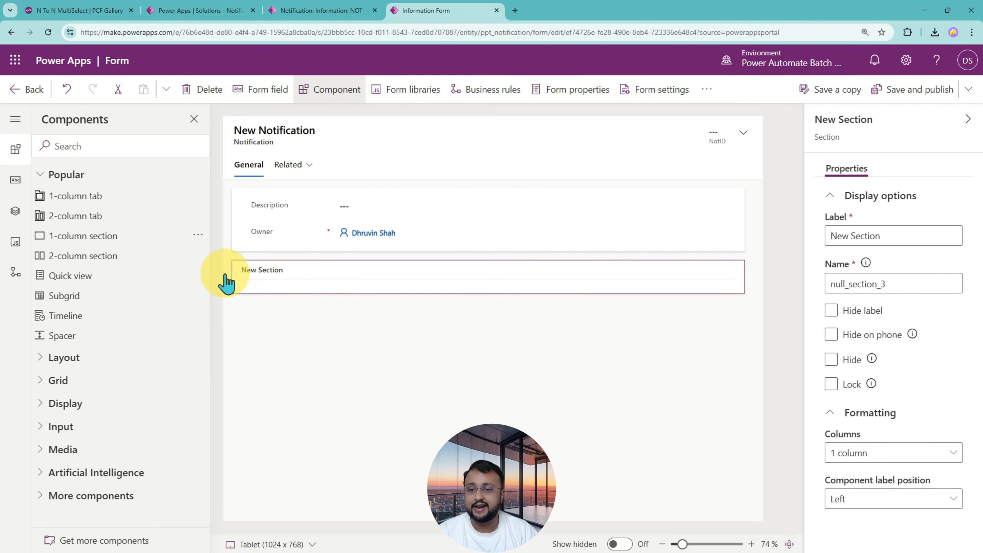
left_click(902, 243)
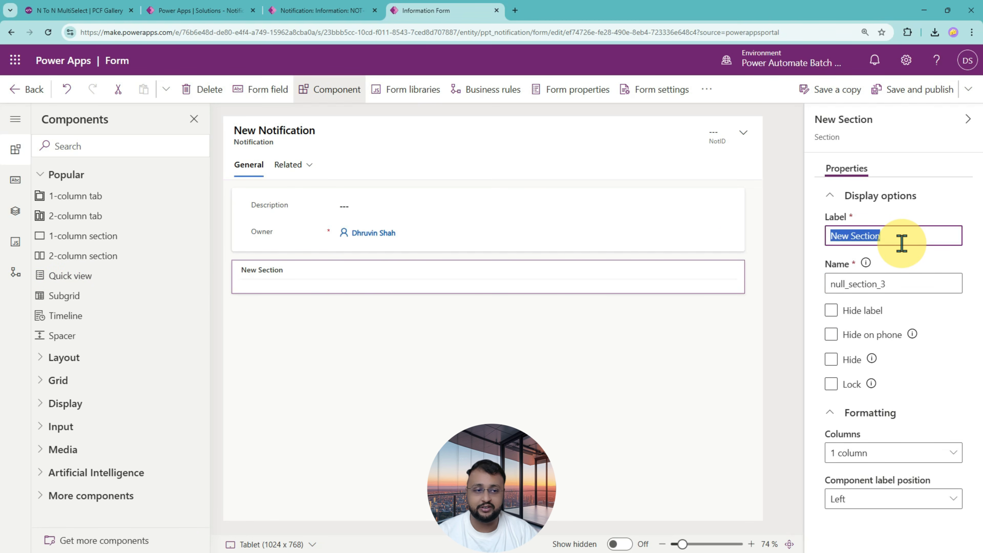
type("Sel")
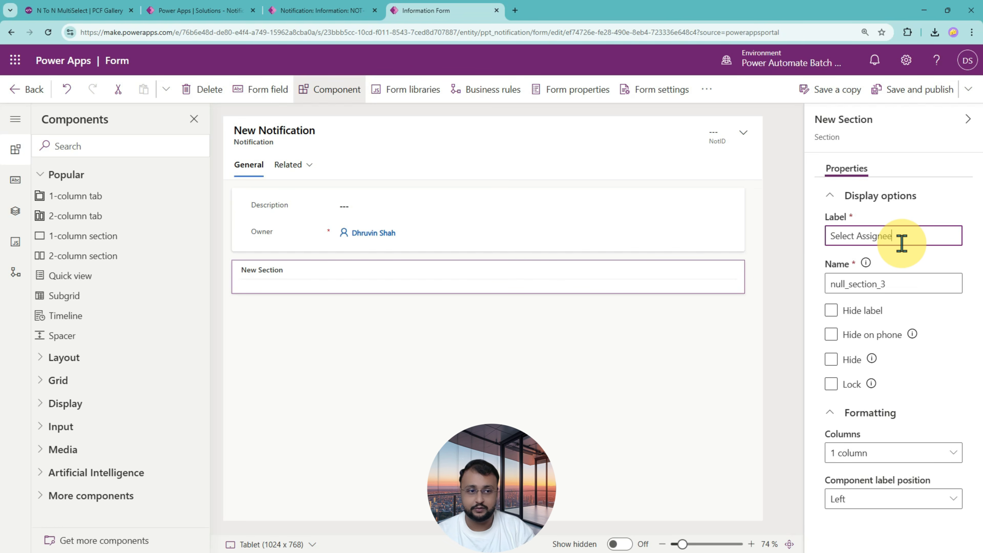
left_click(405, 309)
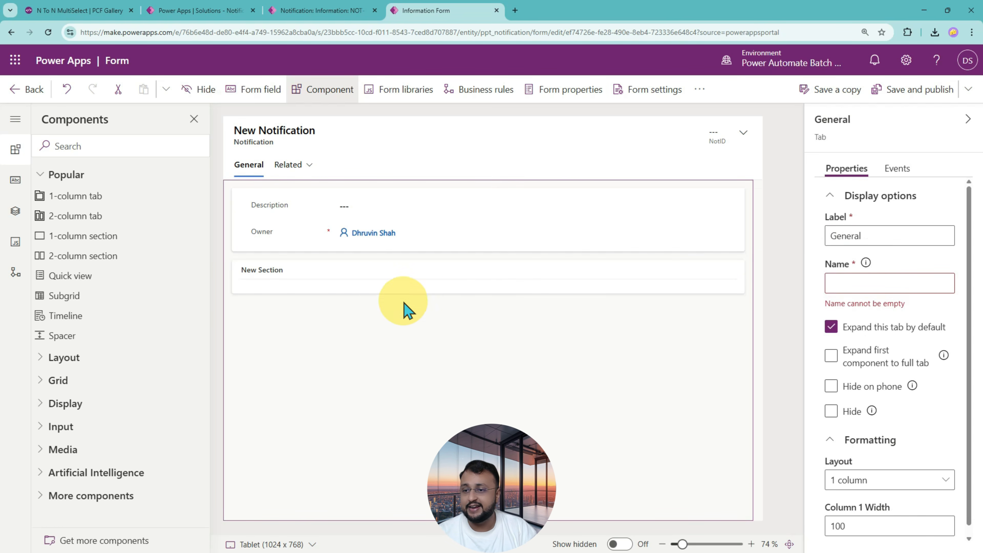
Add a subgrid of related records to the Select Assignee section, using the Users table and the Enabled Users view
left_click(334, 281)
left_click_drag(97, 298, 274, 281)
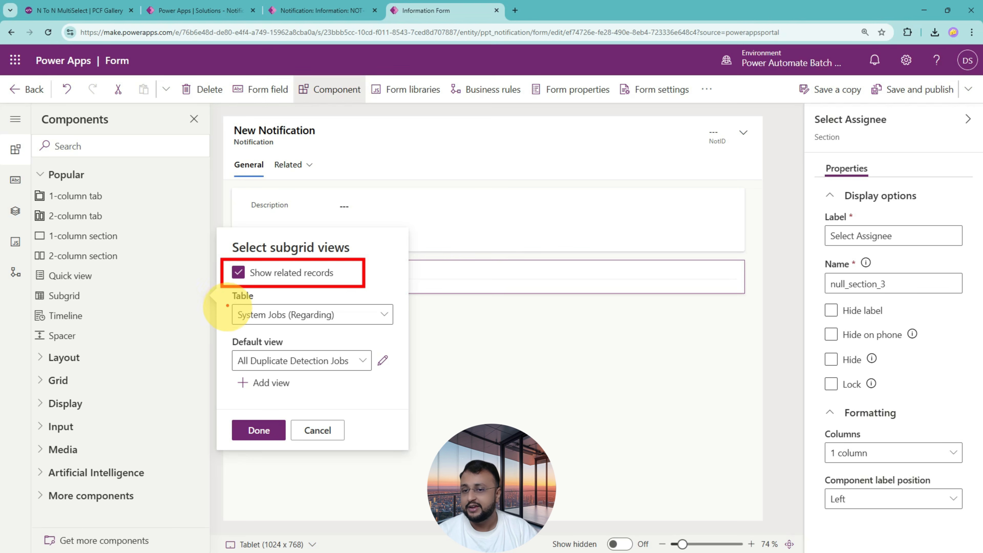
left_click(384, 322)
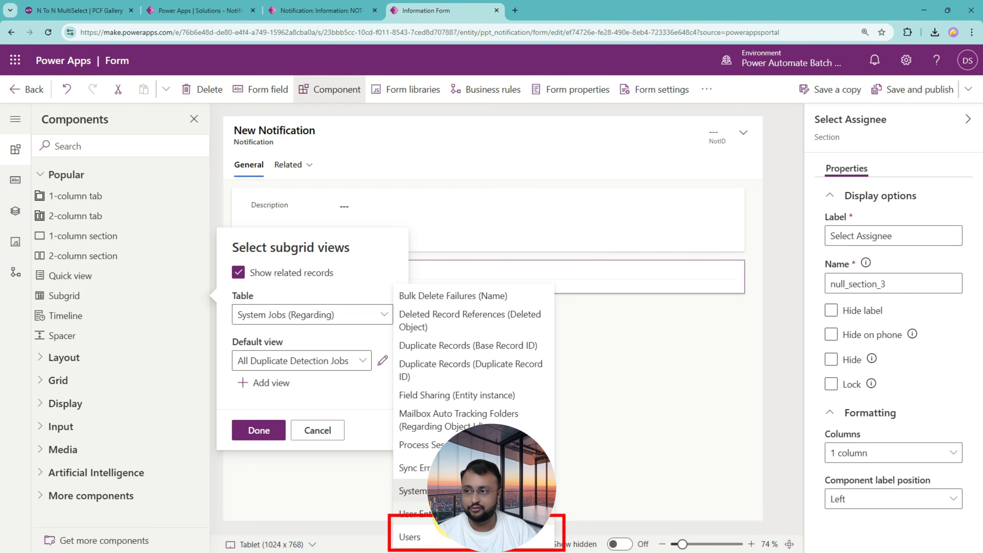
key("Escape")
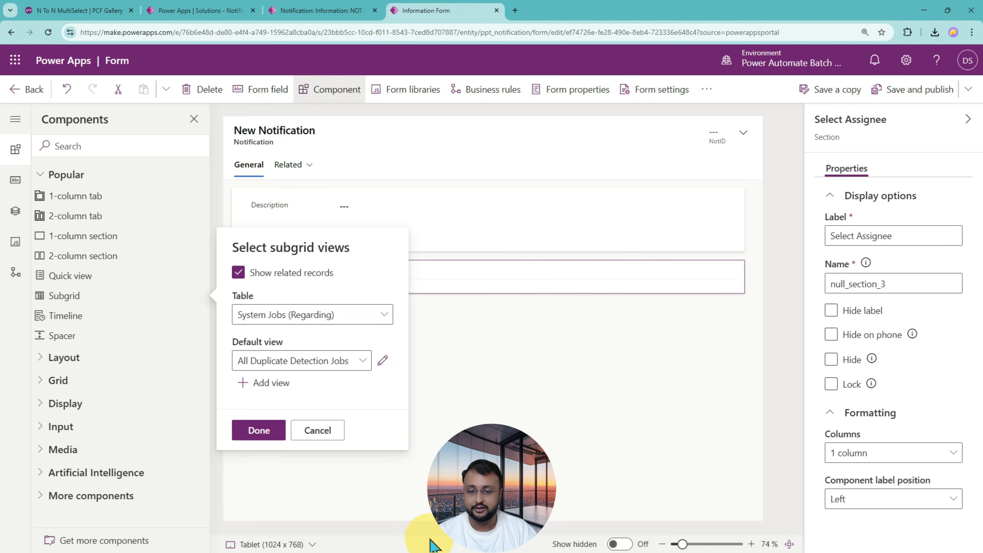
left_click(363, 361)
left_click(327, 315)
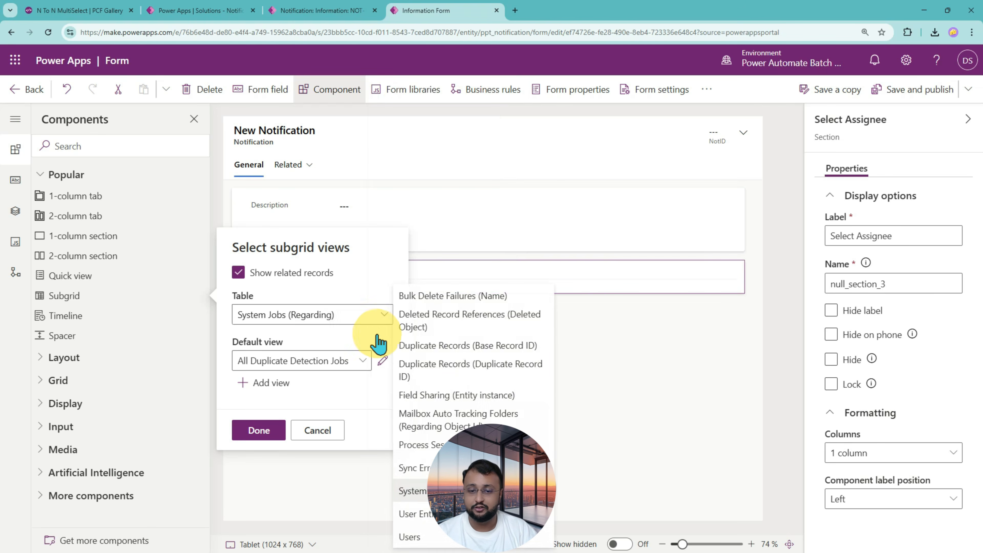
left_click(457, 541)
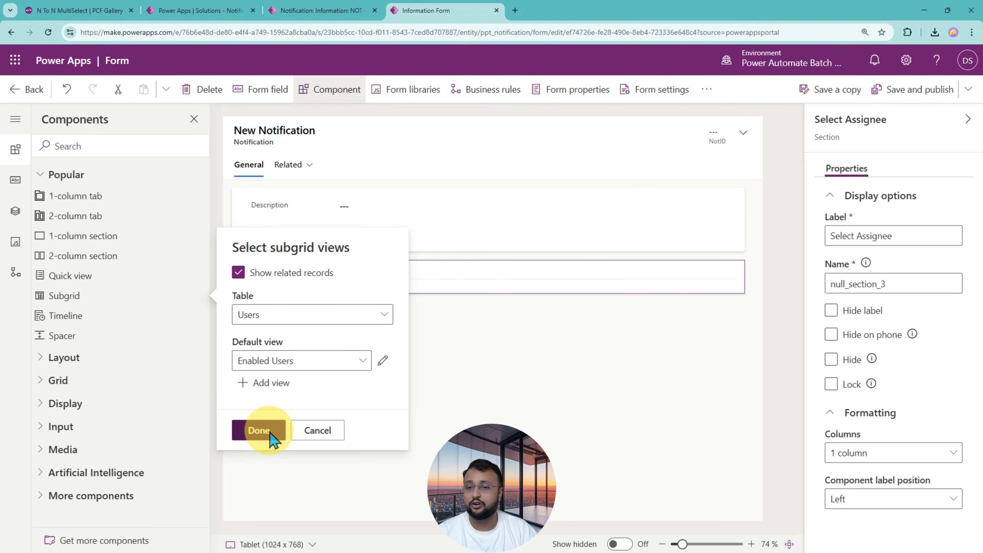
left_click(259, 430)
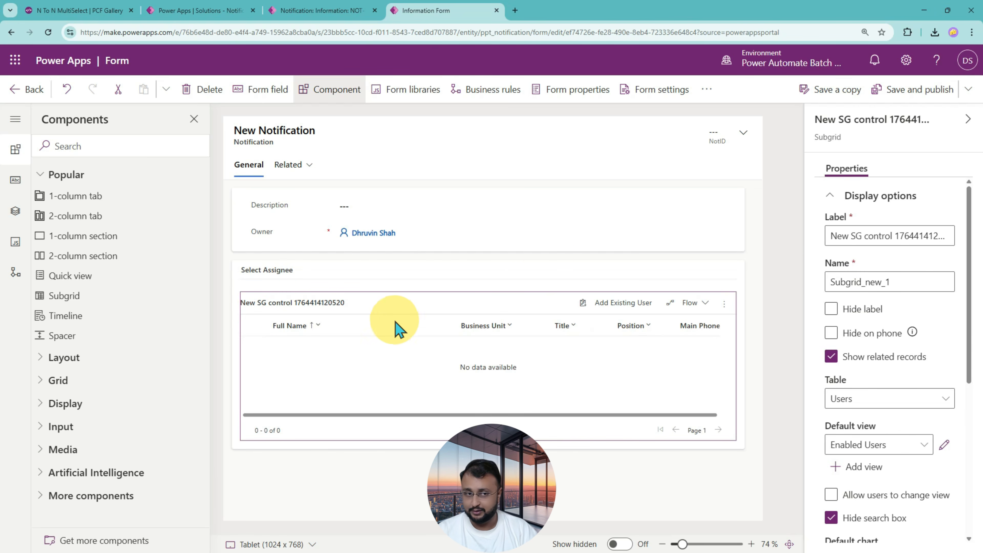
Label the users subgrid Assign Users, then save and publish the form
left_click(901, 235)
triple_click(901, 235)
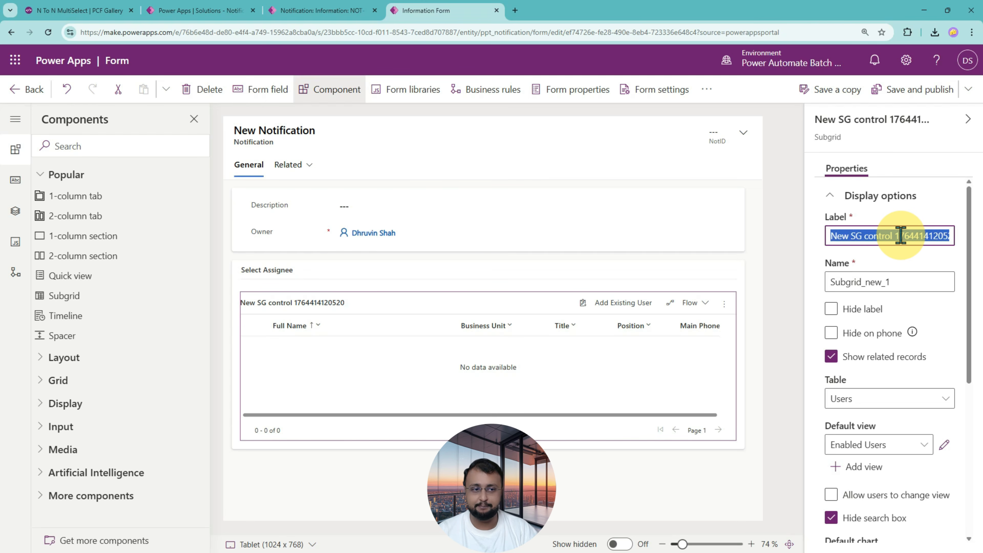
type("As")
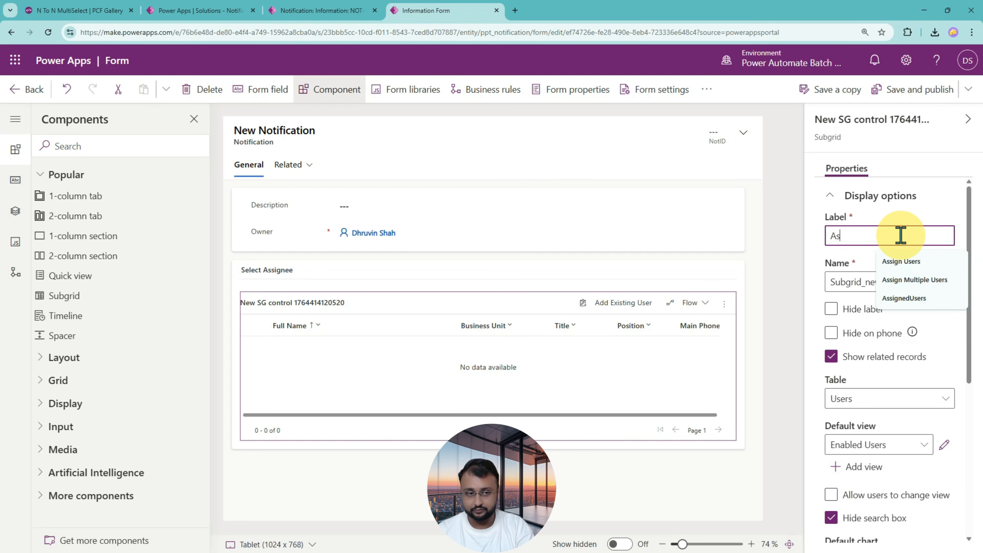
type("sign Users")
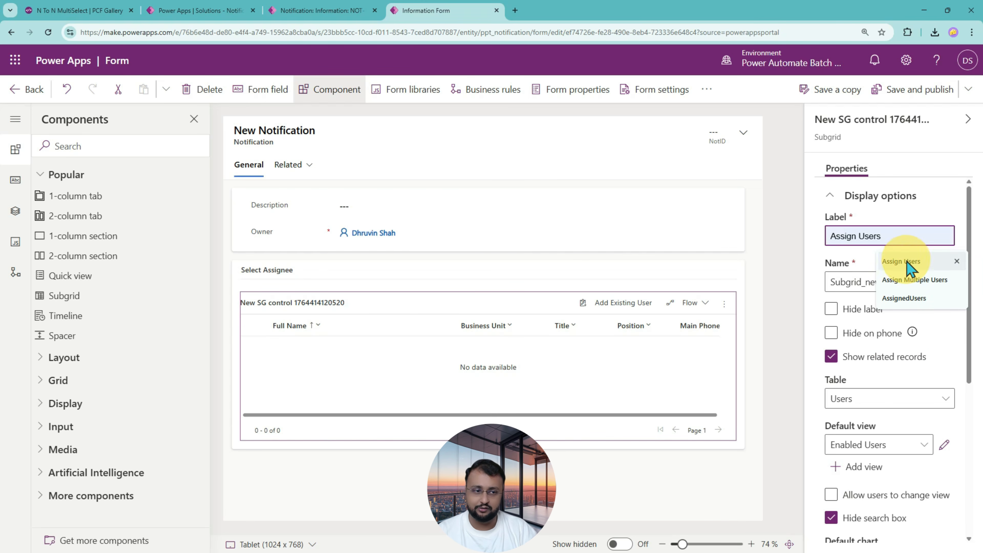
left_click(902, 262)
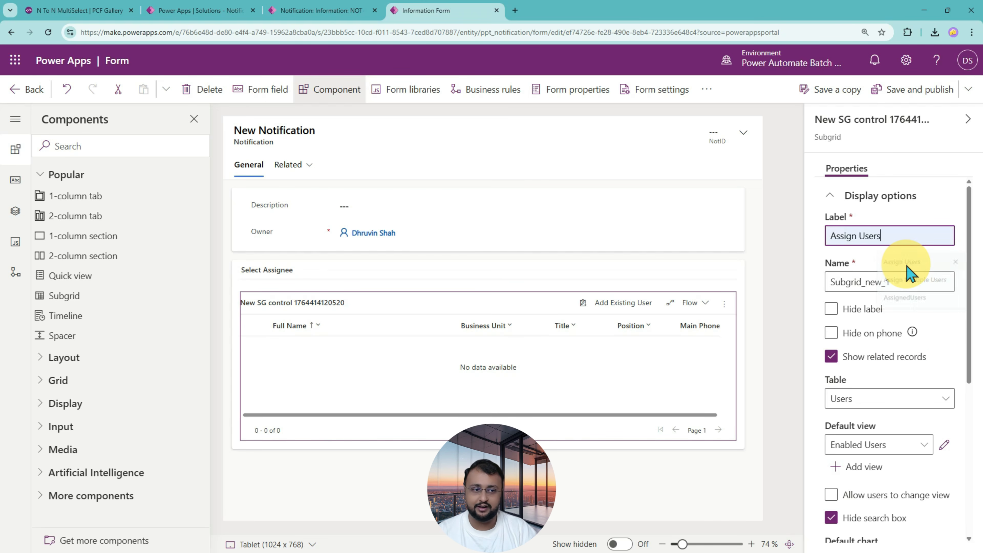
left_click(785, 213)
left_click(895, 93)
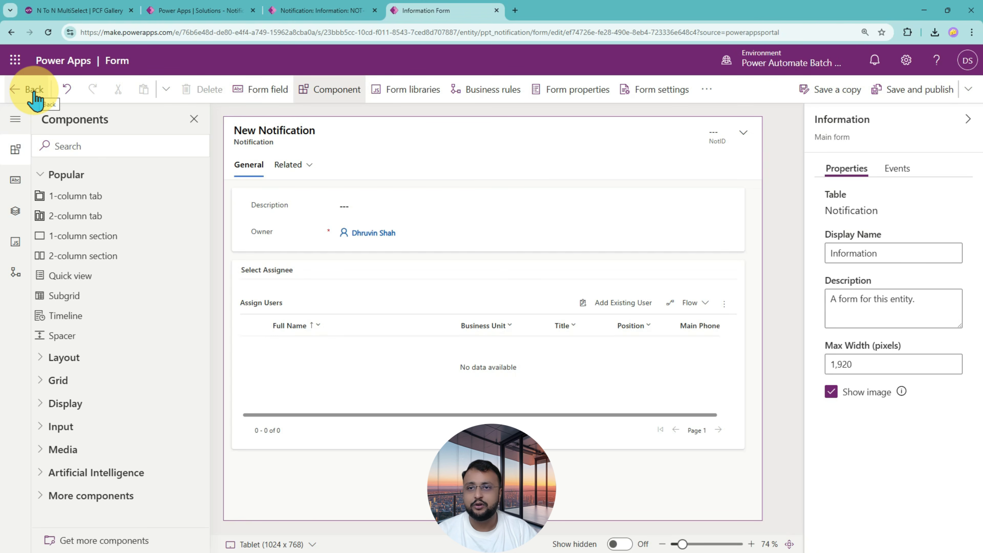
Leave the form editor and create a new model-driven app named Notification in the Notifications NN solution
right_click(419, 13)
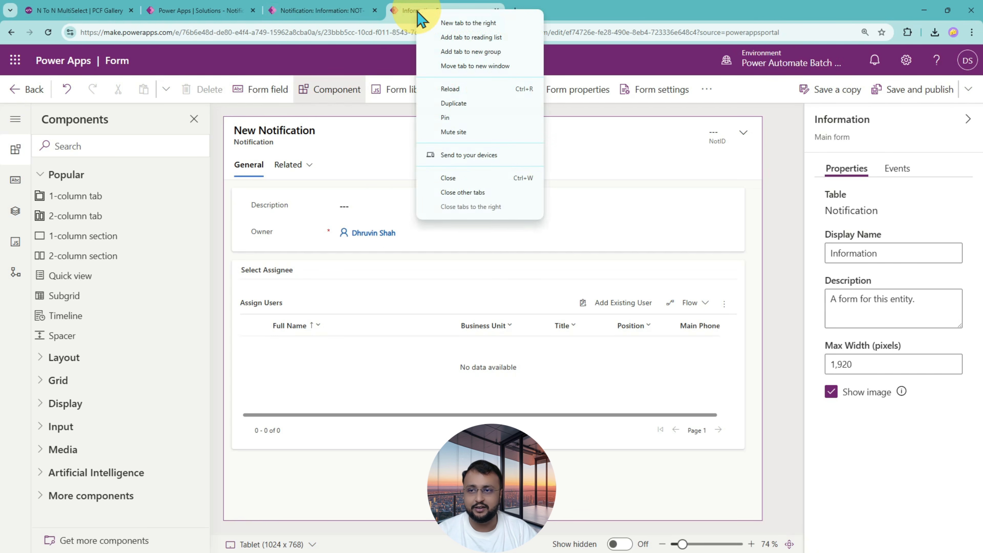
left_click(30, 88)
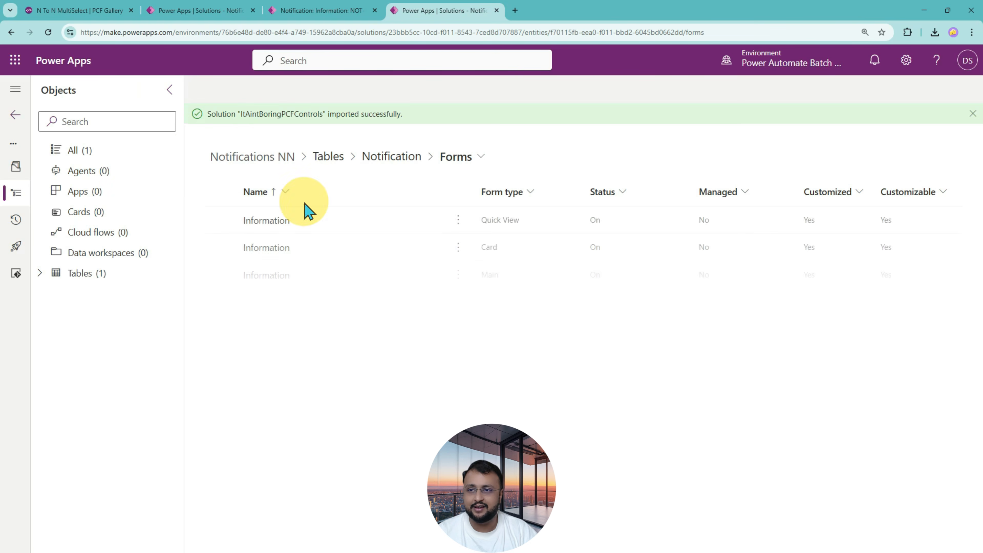
left_click(144, 197)
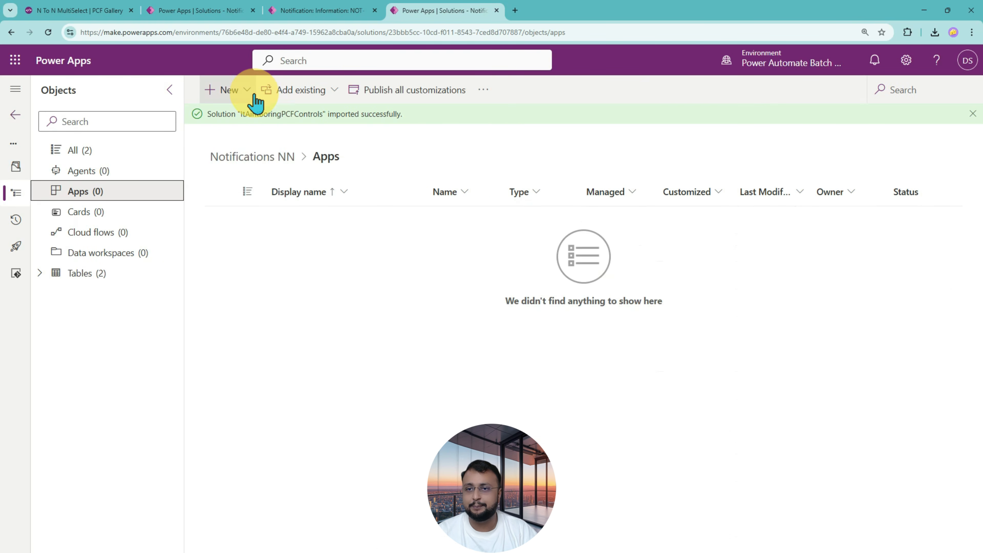
left_click(252, 93)
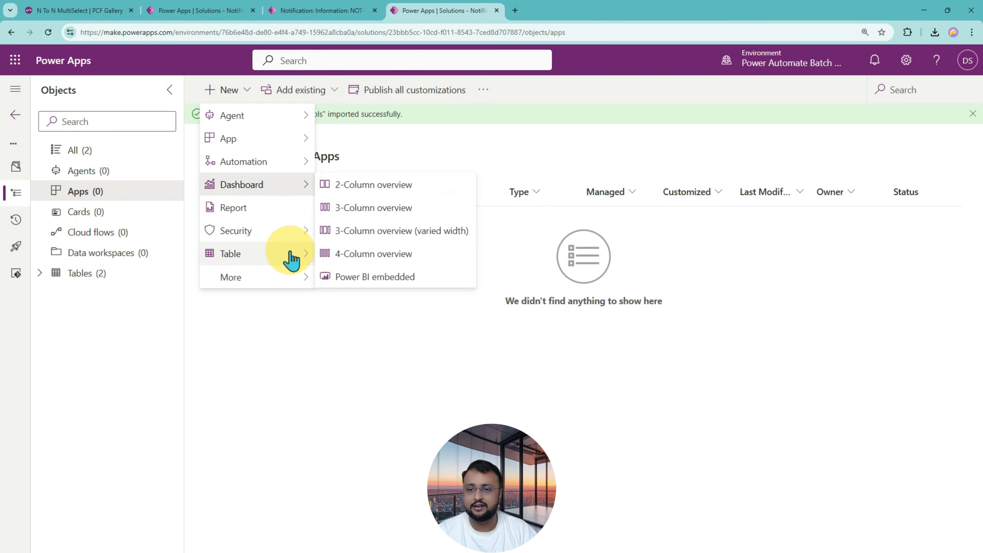
mouse_move(287, 143)
left_click(377, 159)
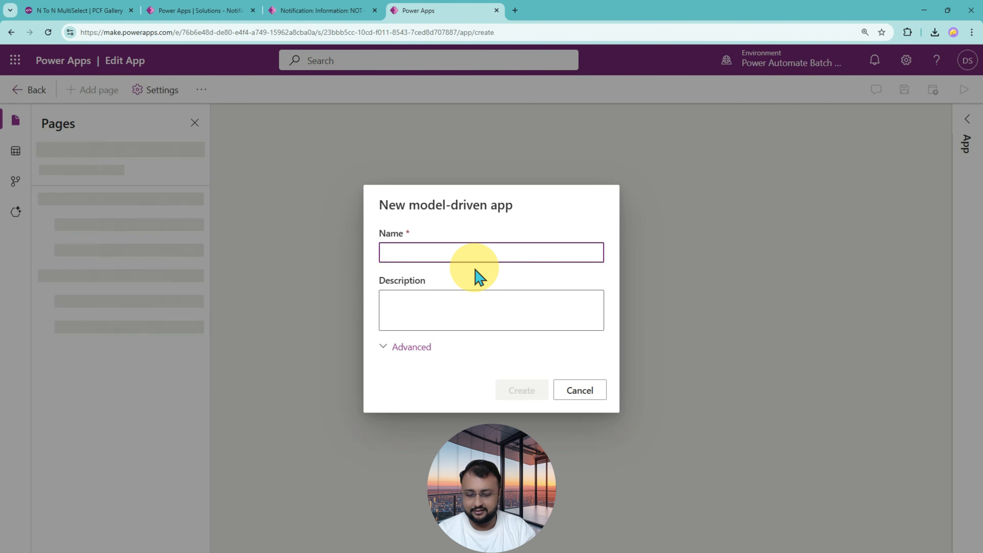
type("Notification")
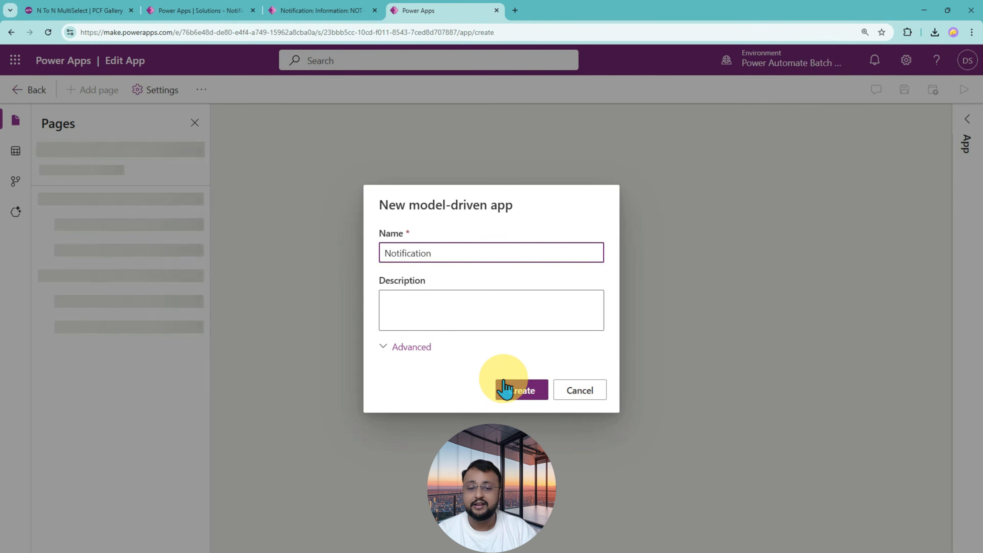
left_click(523, 397)
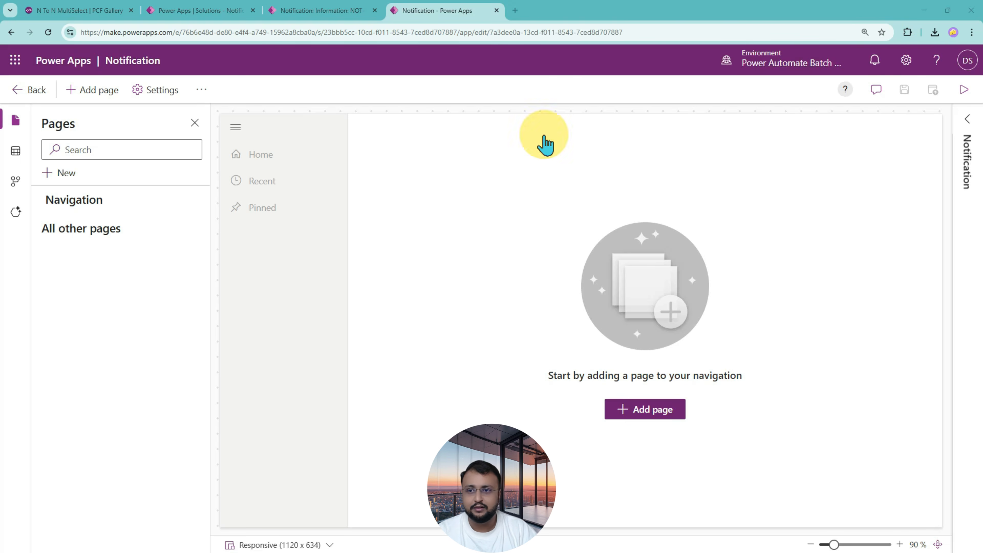
Add a Dataverse table page to the app using the second Notification table found by searching for notific
left_click(70, 179)
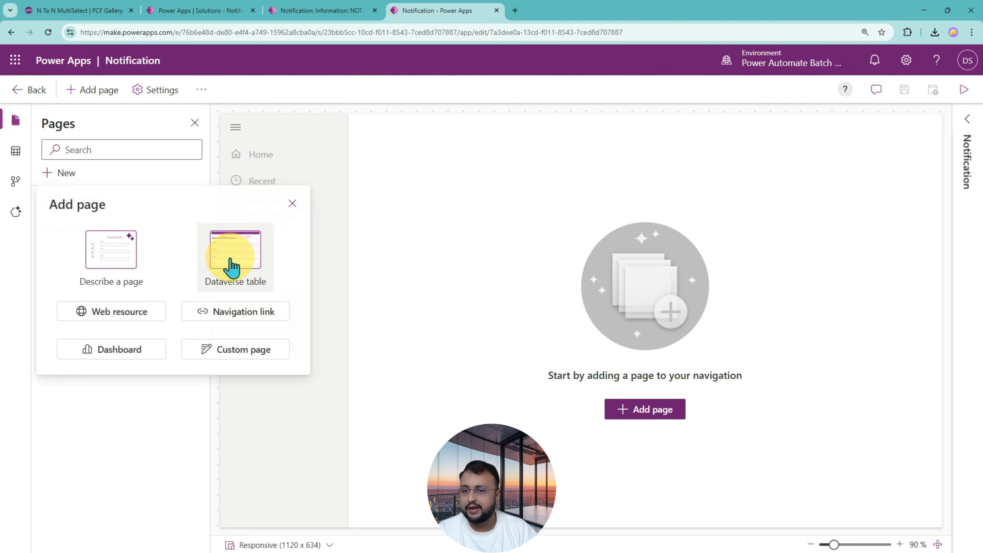
left_click(235, 267)
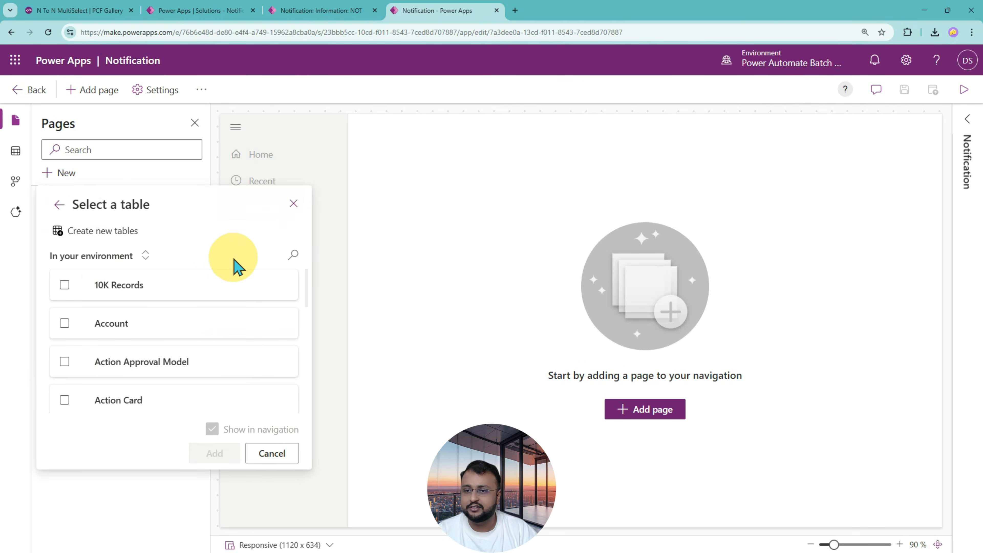
left_click(292, 254)
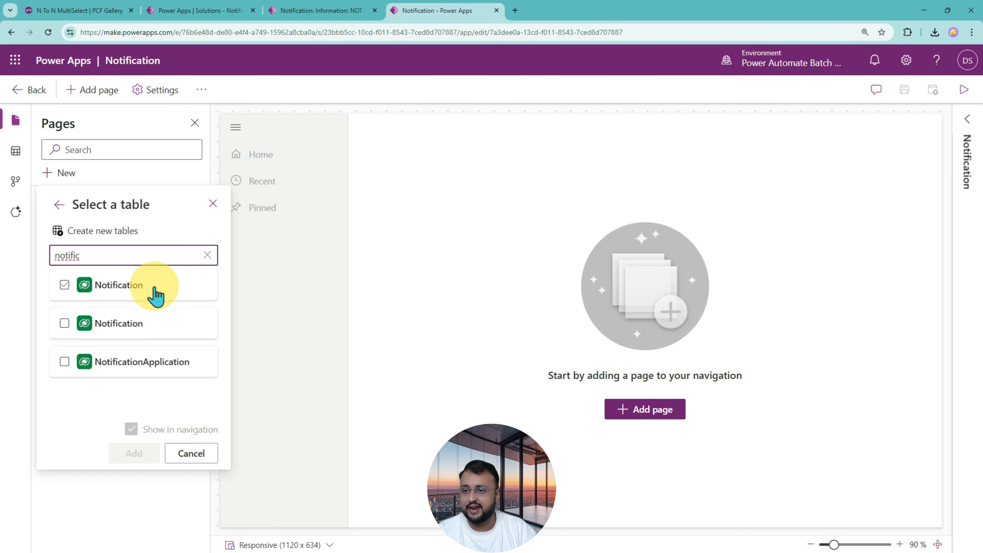
left_click(124, 328)
left_click(133, 453)
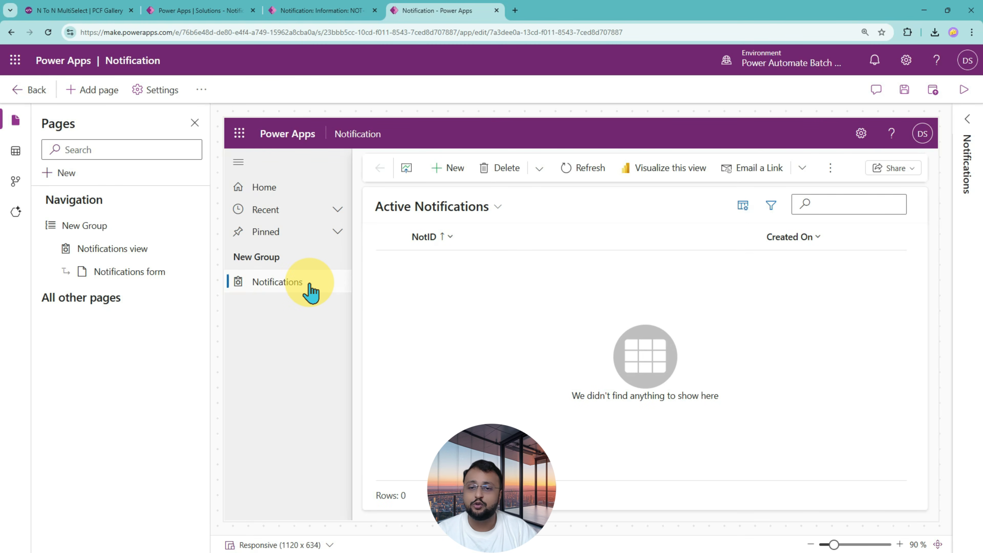
Save and publish the Notification app and run it
mouse_move(162, 279)
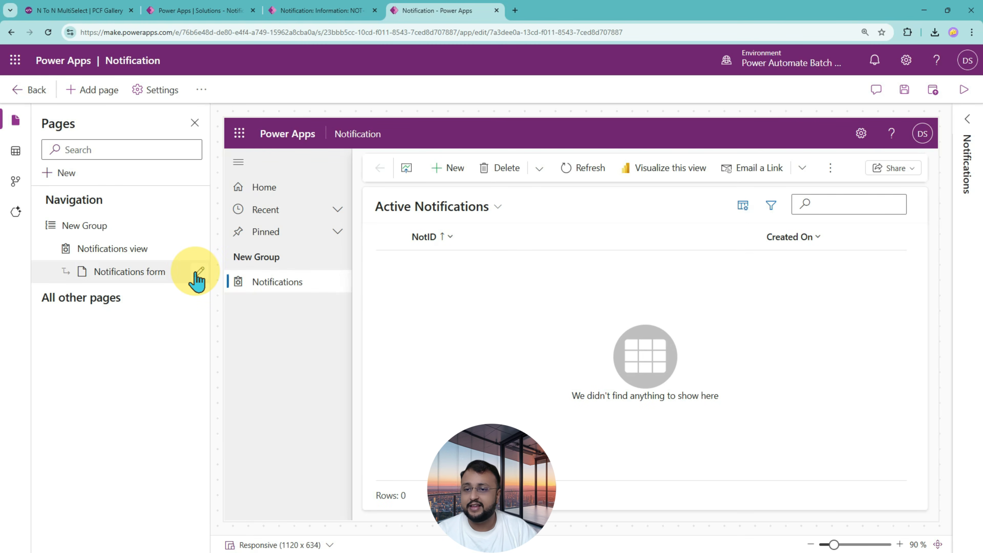
left_click(933, 100)
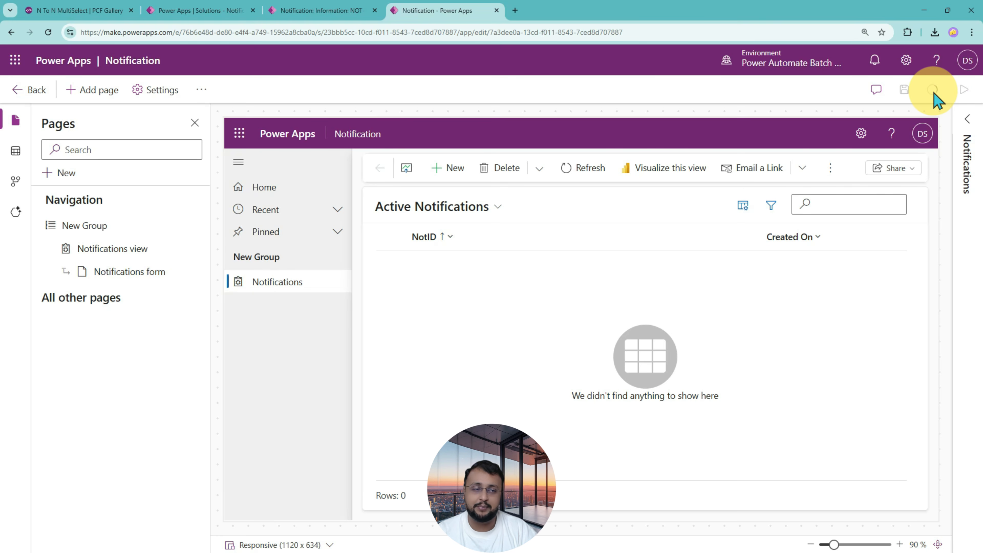
left_click(969, 95)
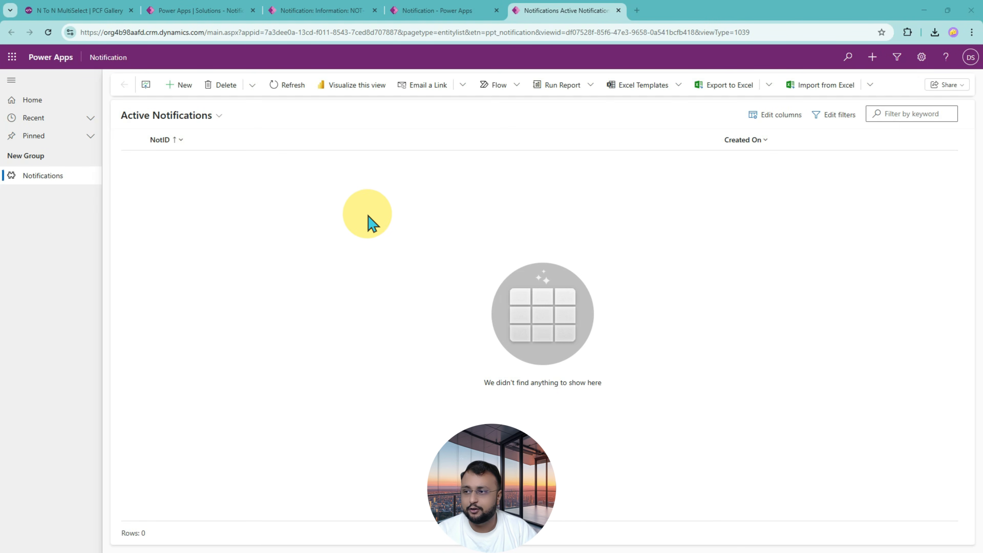
Create a new notification record with the description Notification 1 and save it
left_click(181, 90)
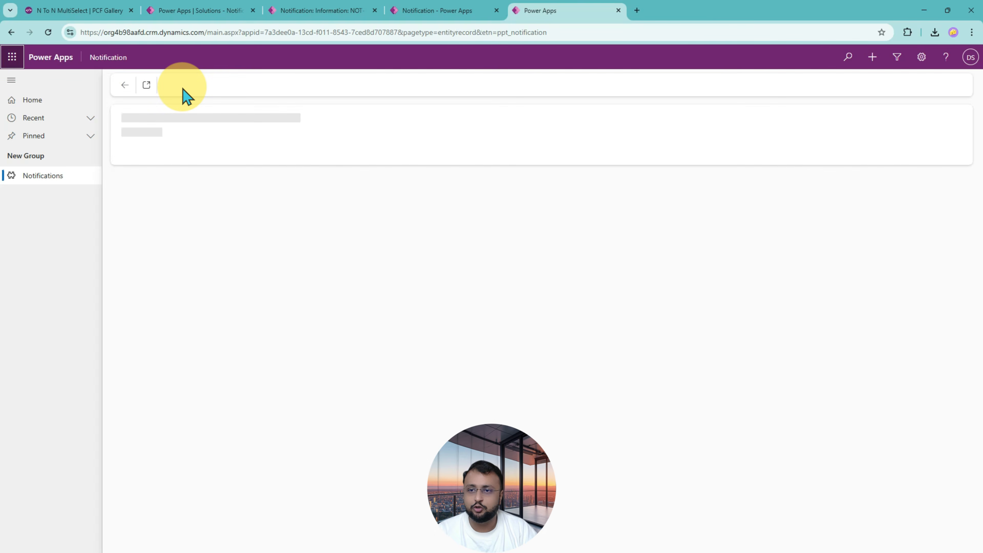
left_click(250, 195)
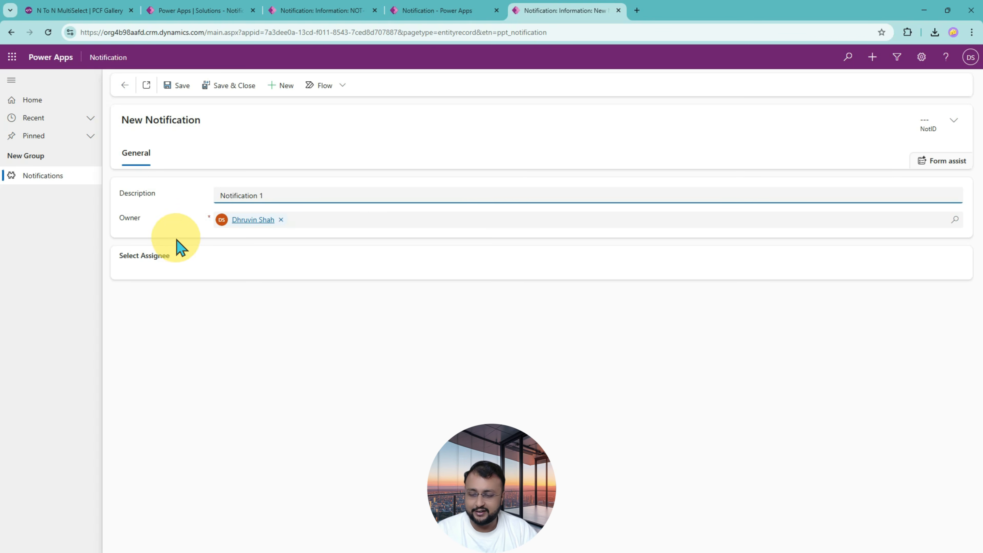
mouse_move(103, 238)
left_mouse_down()
mouse_move(830, 402)
mouse_move(977, 476)
left_mouse_up()
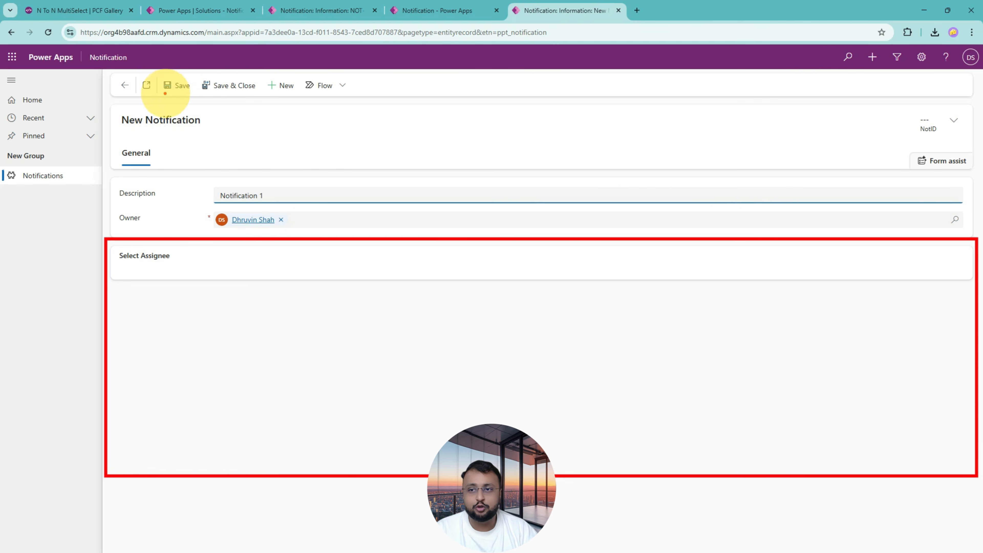
left_click_drag(169, 95, 164, 70)
left_click(180, 86)
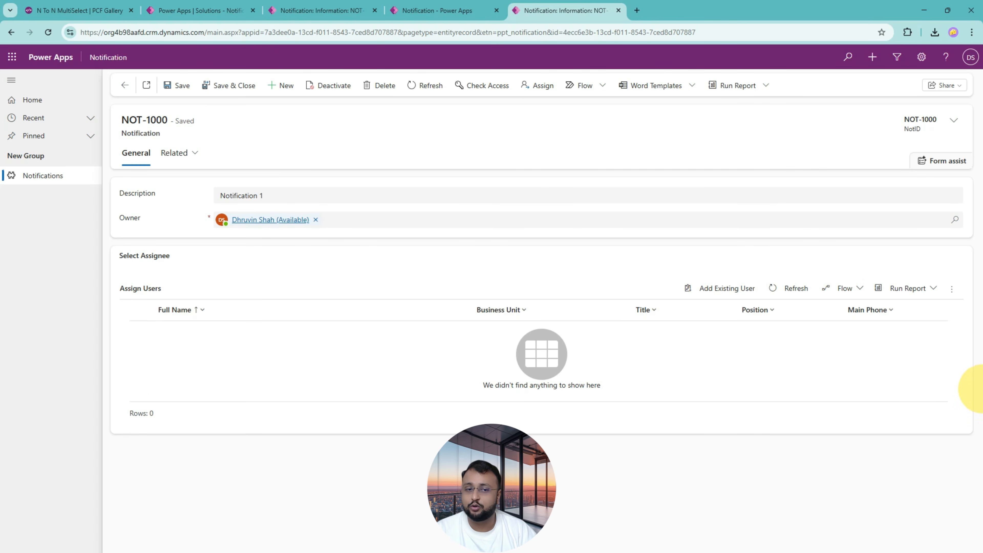
Add two existing users to the notification's Assign Users subgrid, found by searching for the owner's first name and contac
left_click(731, 300)
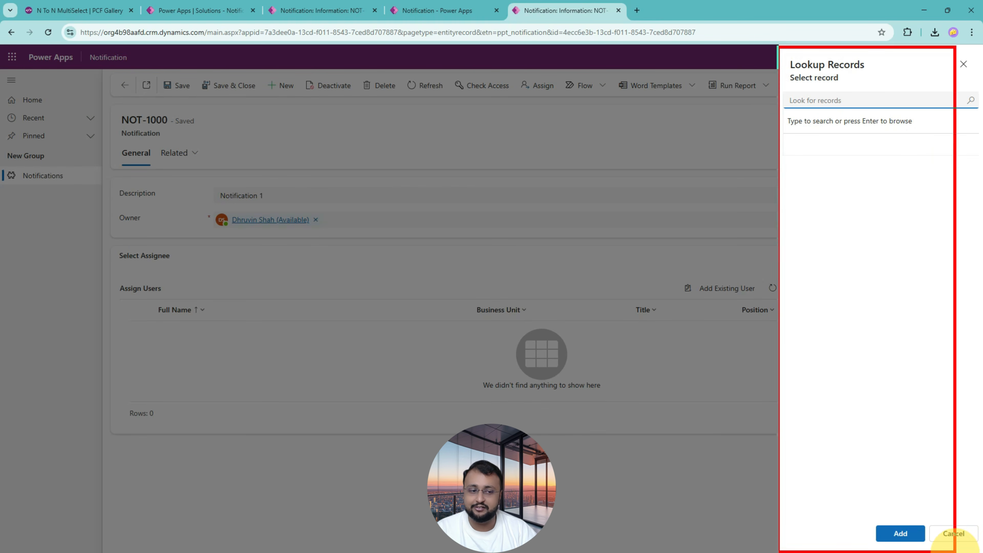
left_click(844, 97)
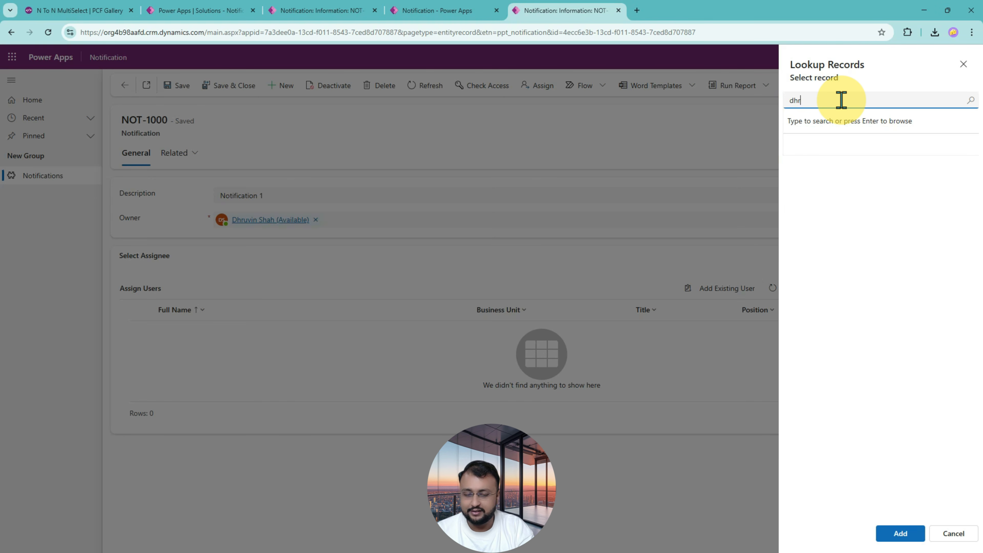
type("dhruvin")
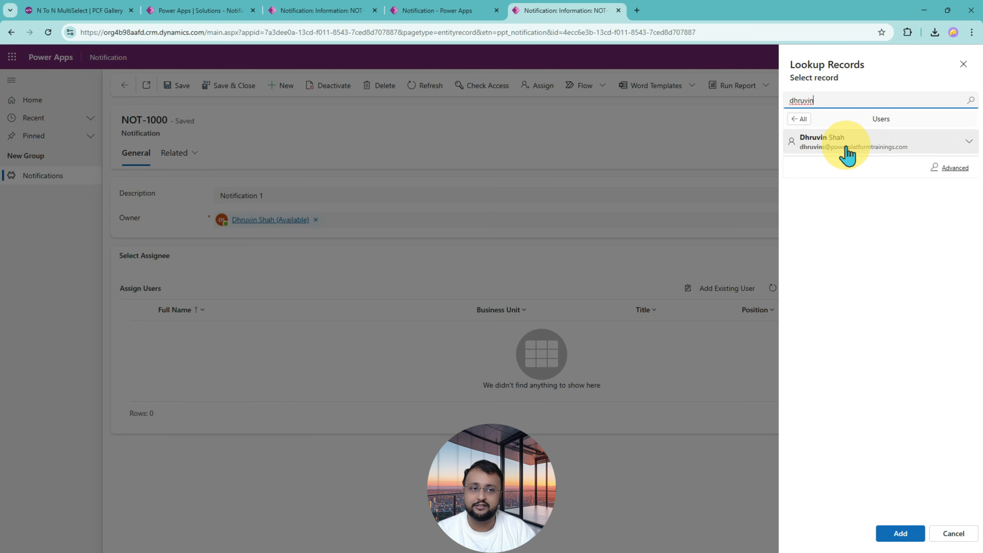
left_click(853, 152)
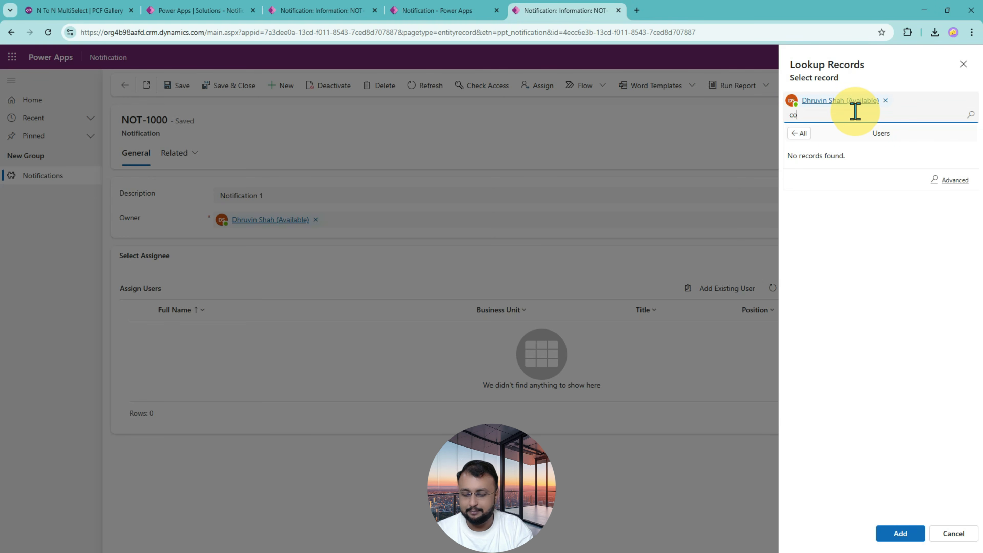
type("contac")
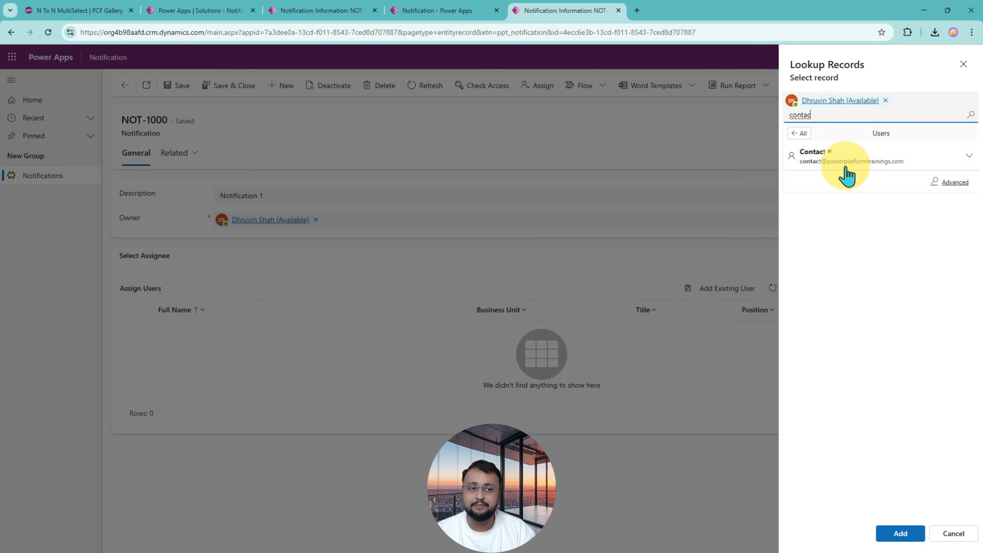
left_click(845, 170)
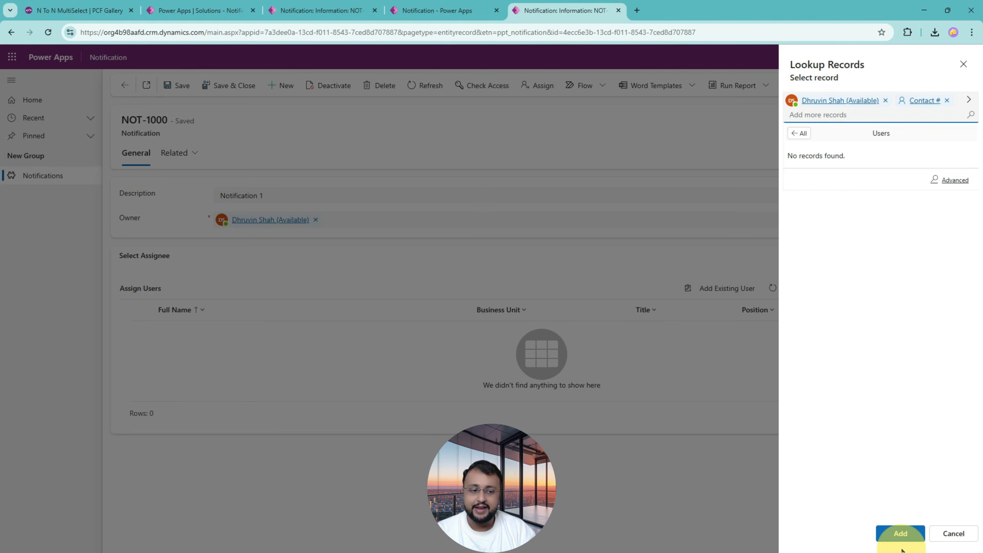
left_click(904, 534)
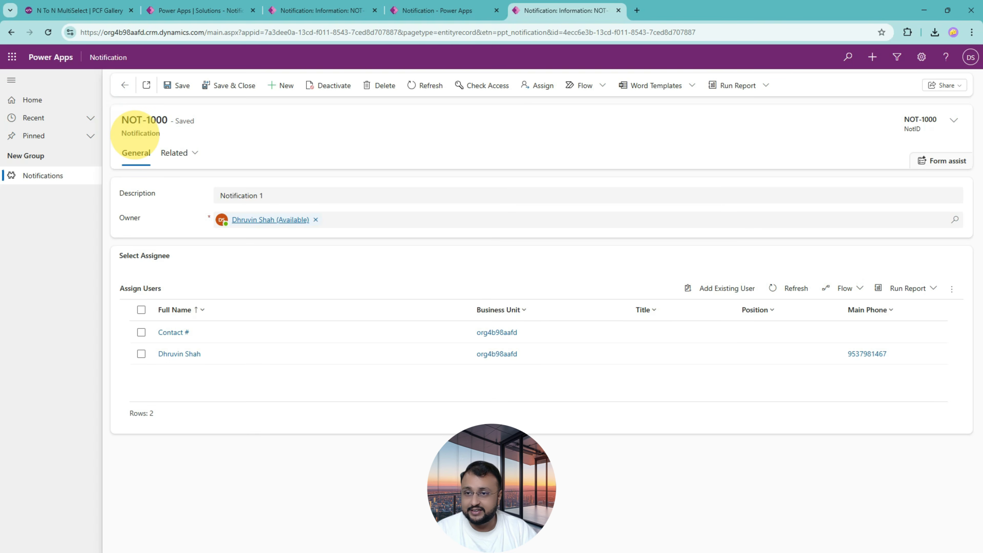
mouse_move(113, 100)
left_mouse_down()
mouse_move(707, 473)
mouse_move(975, 472)
left_mouse_up()
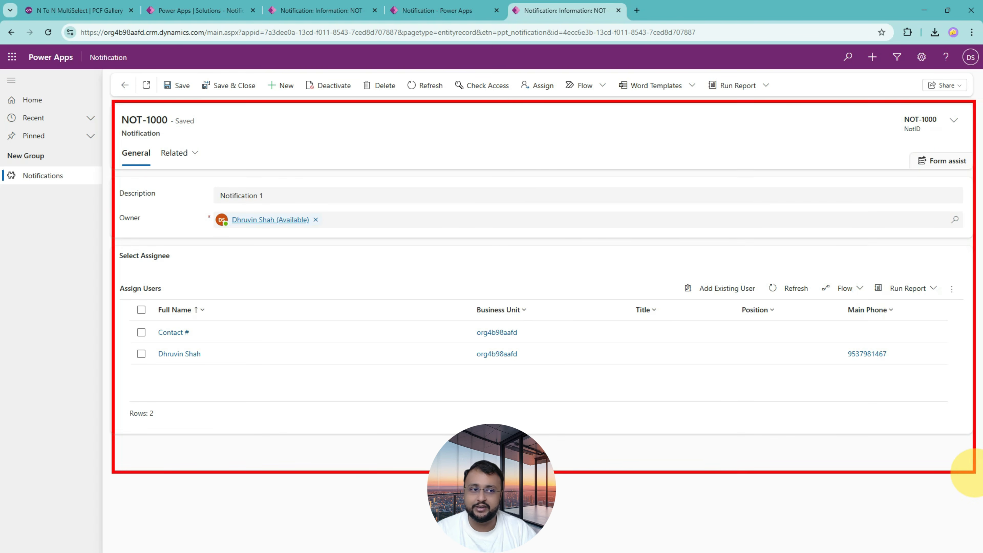
mouse_move(223, 357)
left_mouse_down()
mouse_move(254, 348)
mouse_move(255, 322)
left_mouse_up()
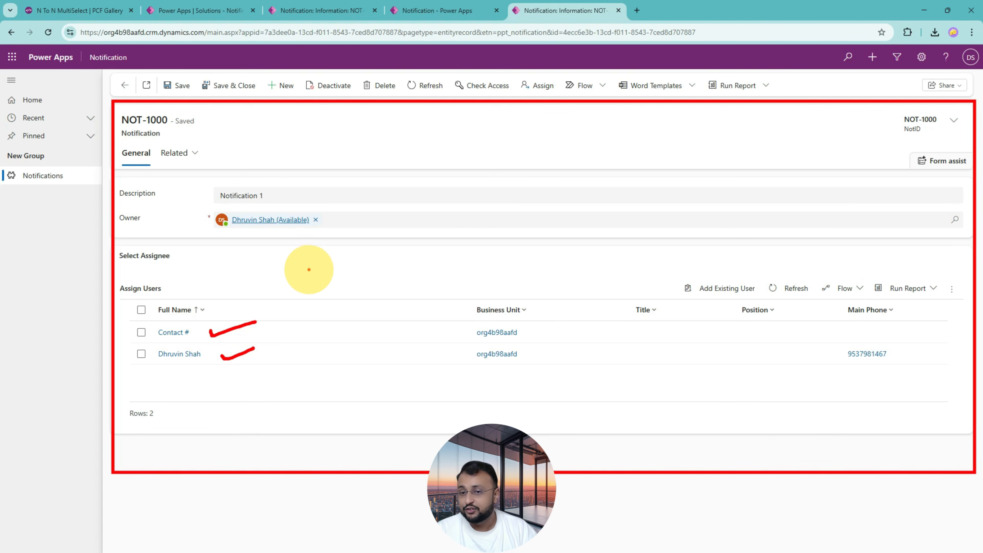
mouse_move(287, 250)
left_mouse_down()
mouse_move(326, 423)
mouse_move(271, 427)
left_mouse_up()
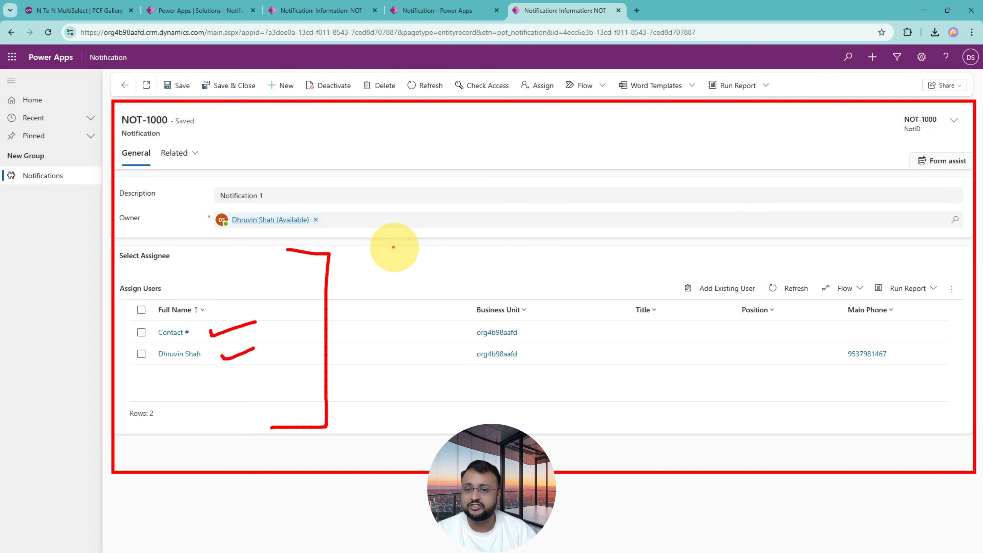
mouse_move(395, 247)
left_mouse_down()
mouse_move(412, 296)
mouse_move(405, 422)
mouse_move(378, 431)
left_mouse_up()
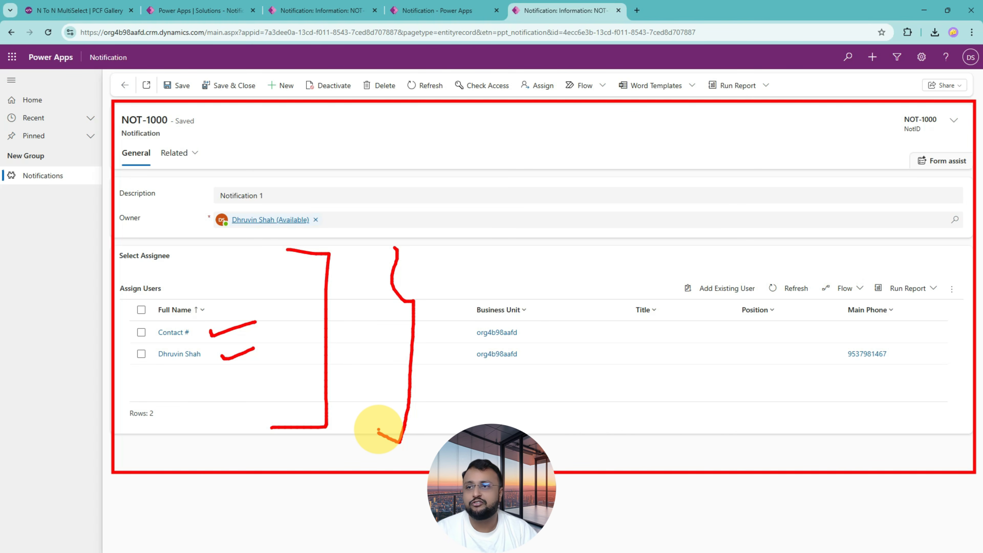
key("Escape")
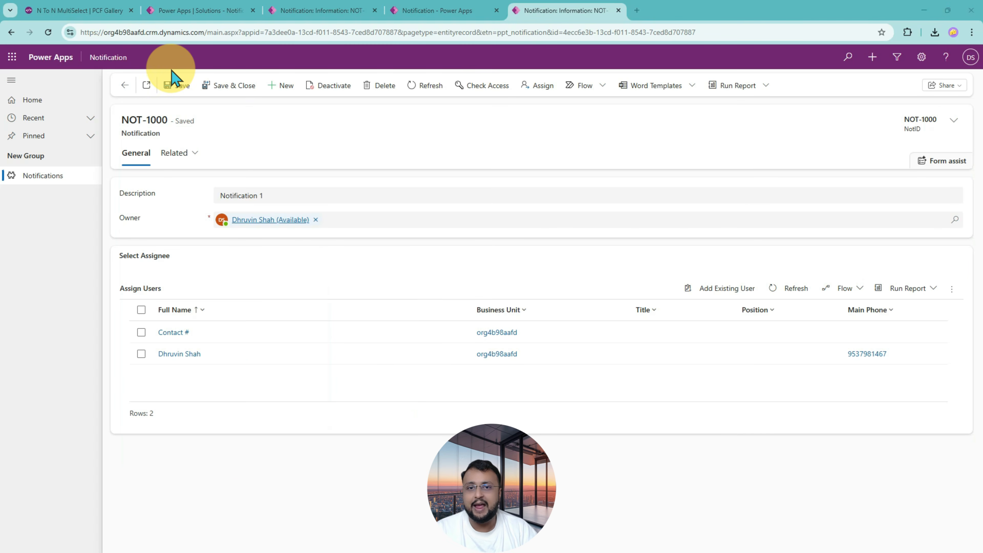
Switch to PCF Gallery and open the download source of the N To N MultiSelect control
left_click(93, 16)
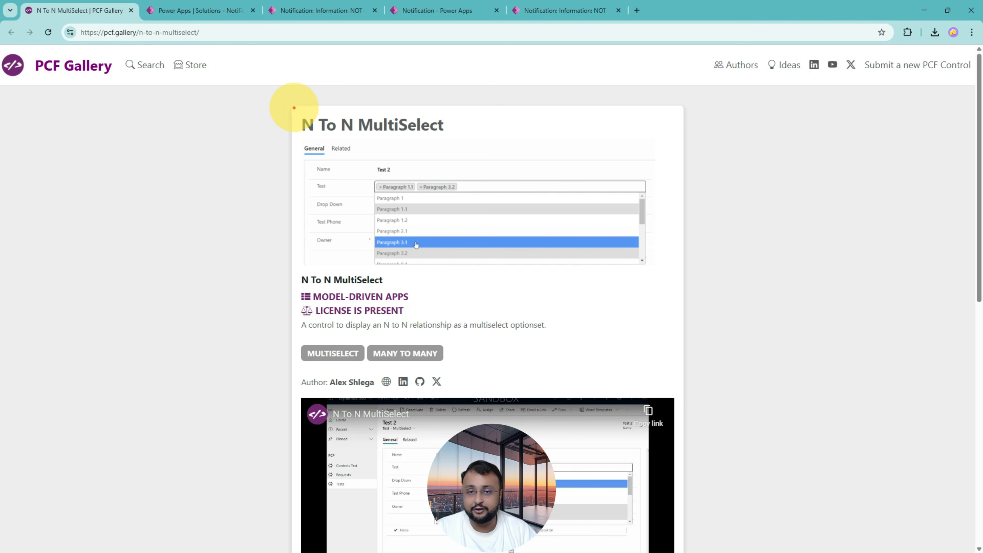
left_click_drag(291, 107, 709, 393)
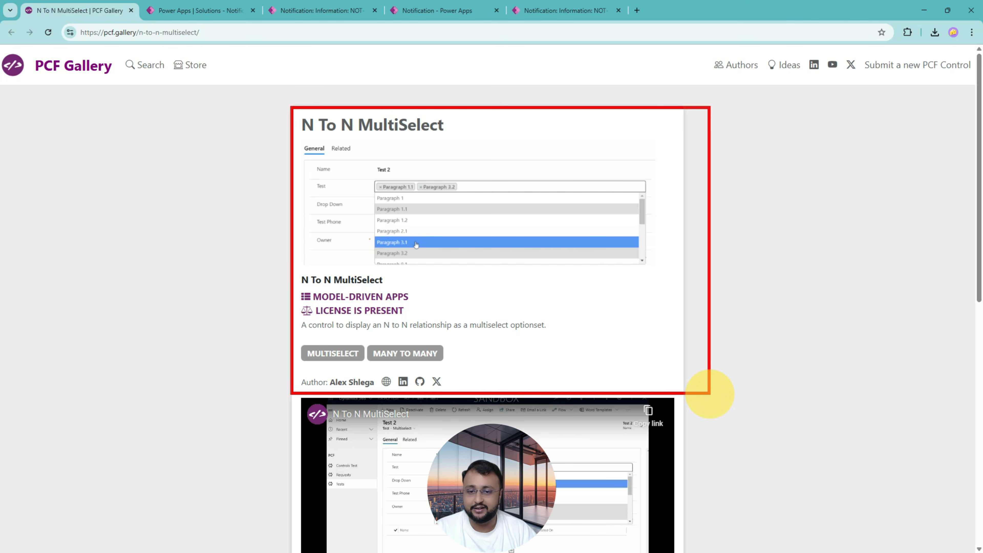
mouse_move(222, 381)
left_mouse_down()
mouse_move(289, 374)
mouse_move(260, 394)
left_mouse_up()
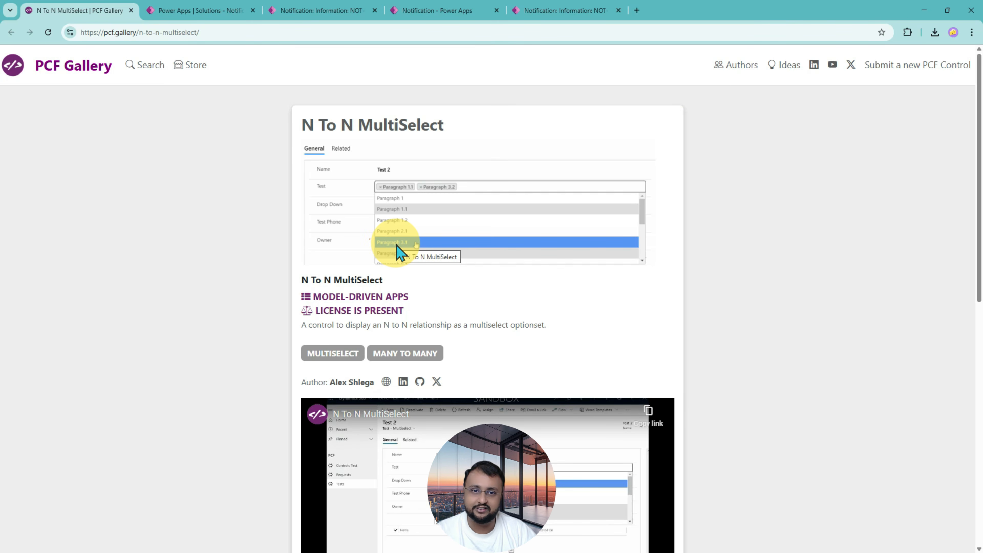
scroll(399, 252, "down", 10)
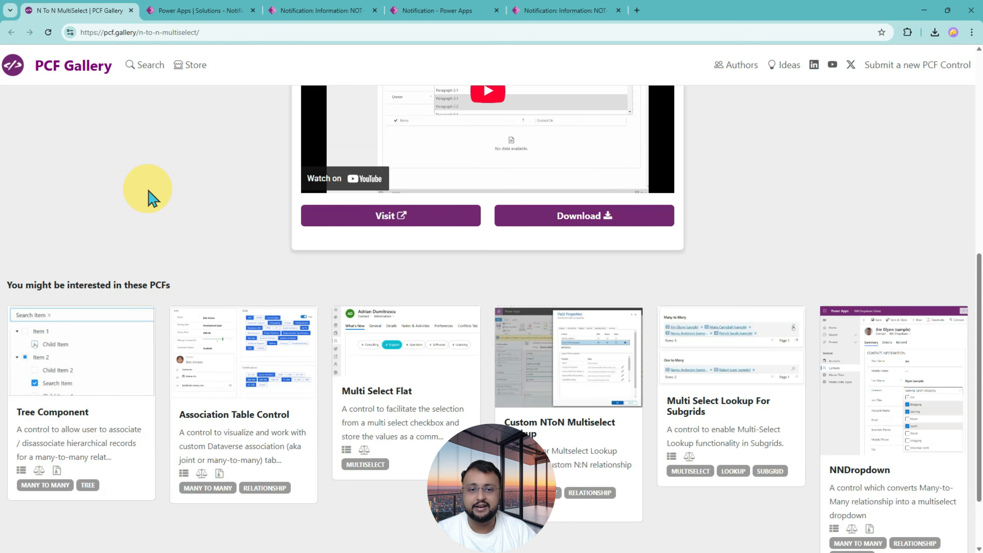
left_click(567, 228)
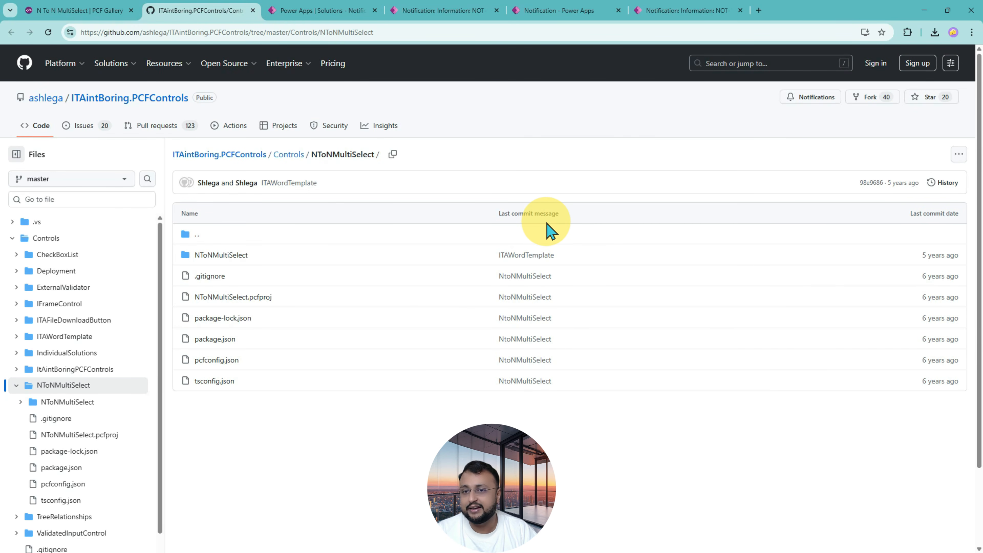
Open the root of the ITAintBoring.PCFControls repository and download the controls solution file linked in its README
left_click(219, 155)
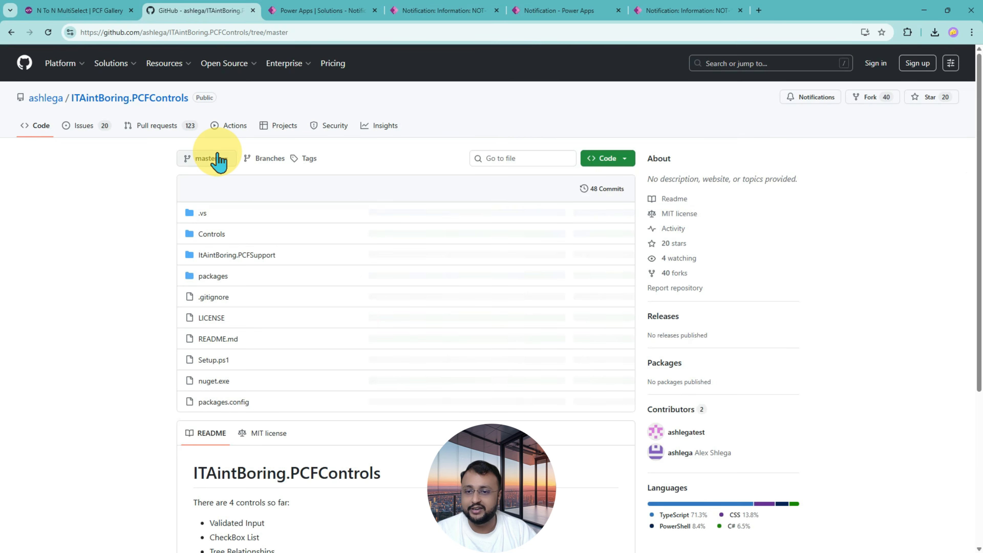
scroll(223, 165, "down", 5)
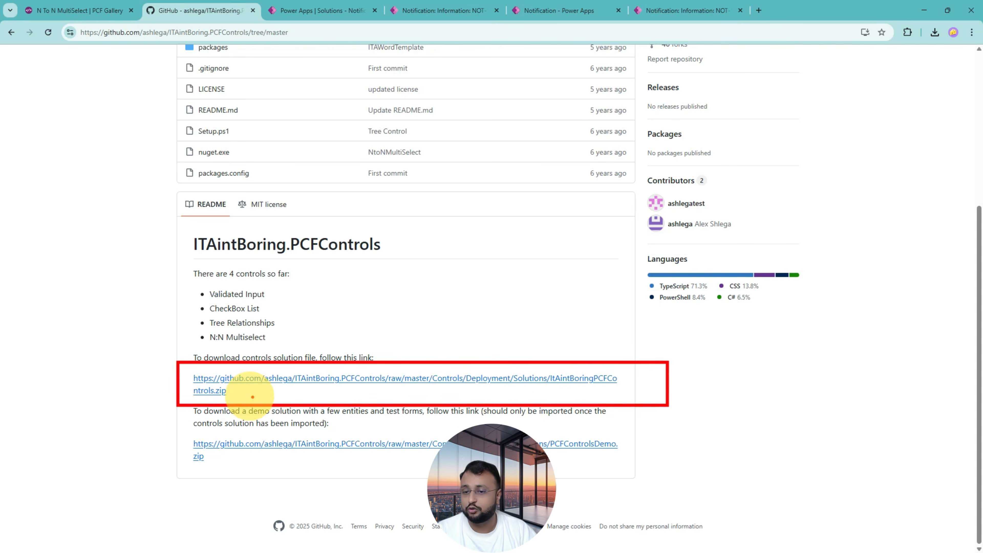
mouse_move(248, 387)
left_mouse_down()
mouse_move(282, 387)
mouse_move(271, 397)
left_mouse_up()
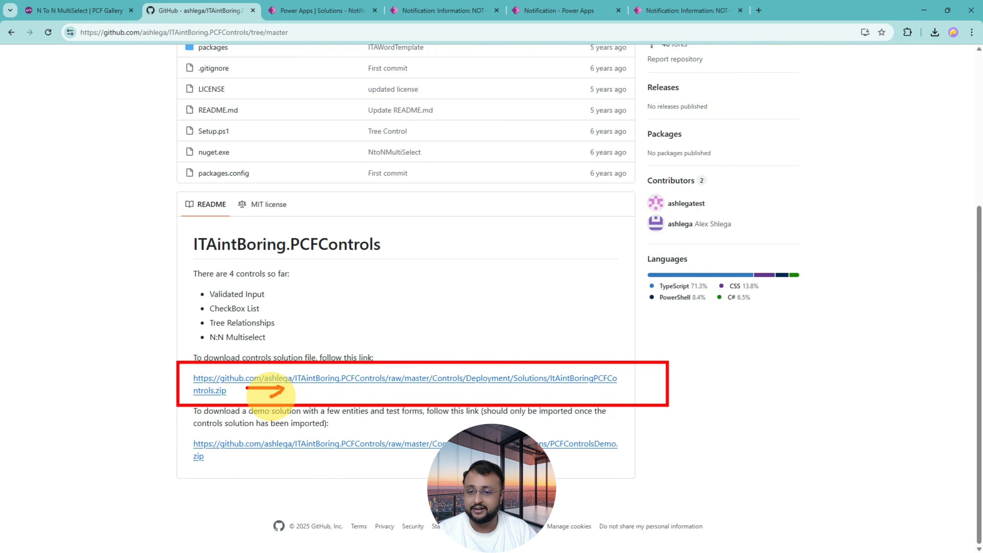
key("Escape")
left_click(278, 383)
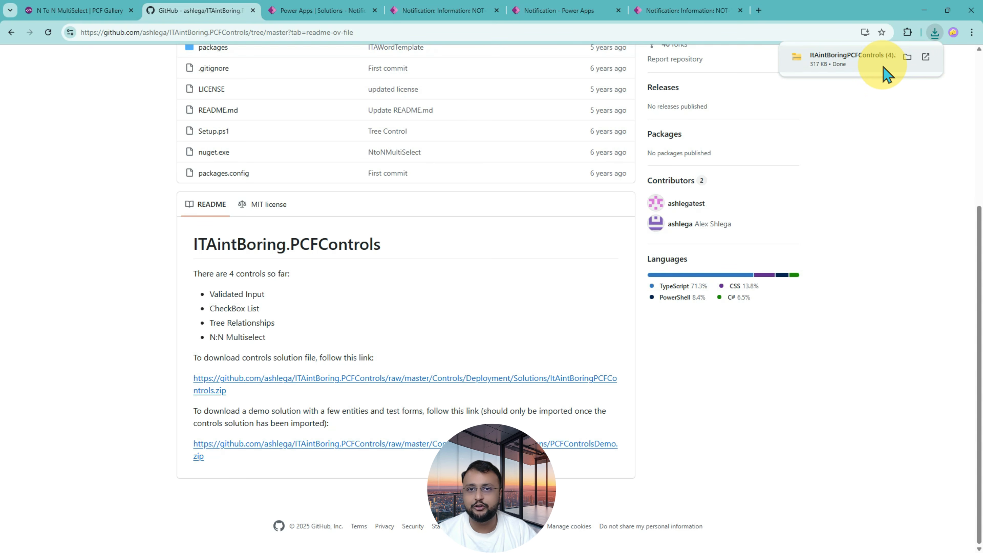
Switch to Power Apps and open the Solutions list of the Power Automate Batch 25 - DEV environment
left_click(323, 12)
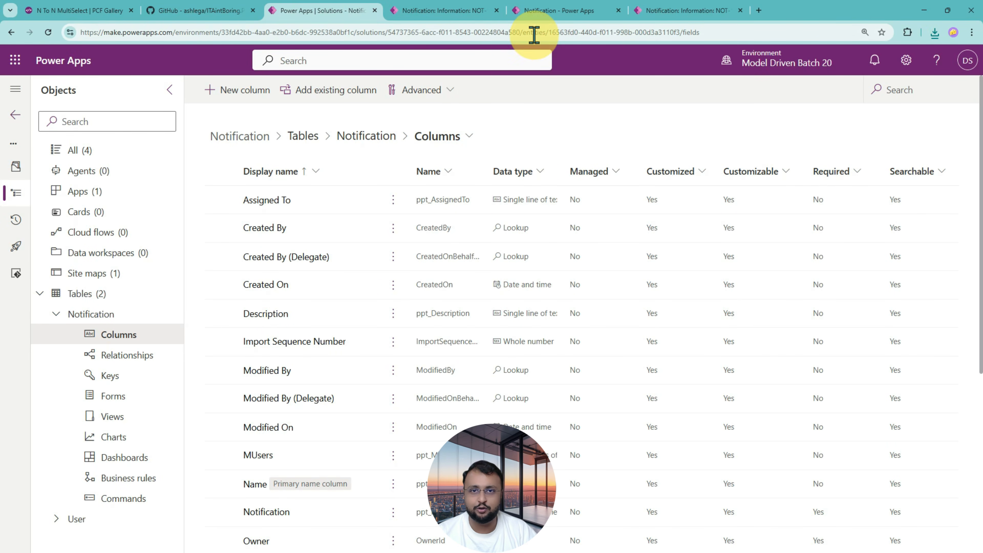
left_click(459, 15)
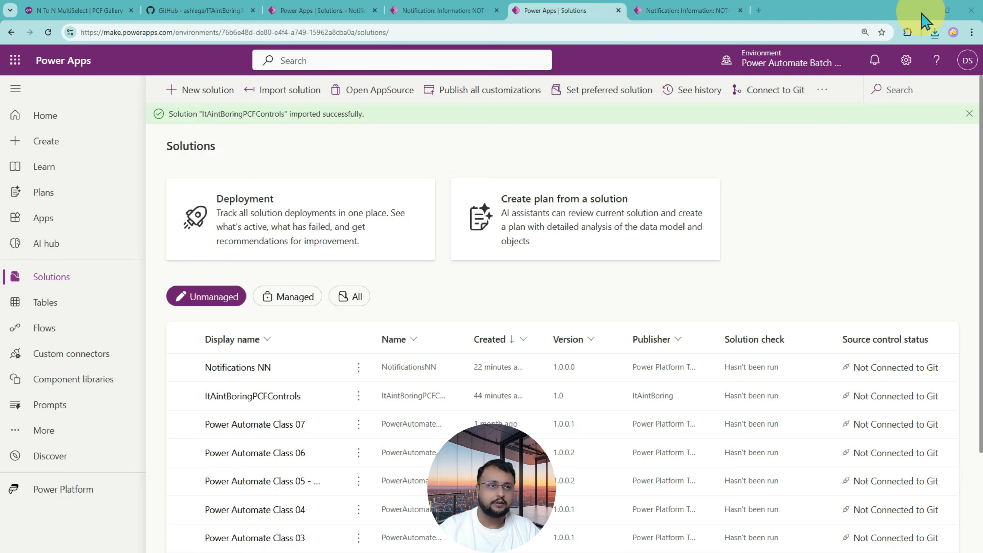
key("ctrl+Tab")
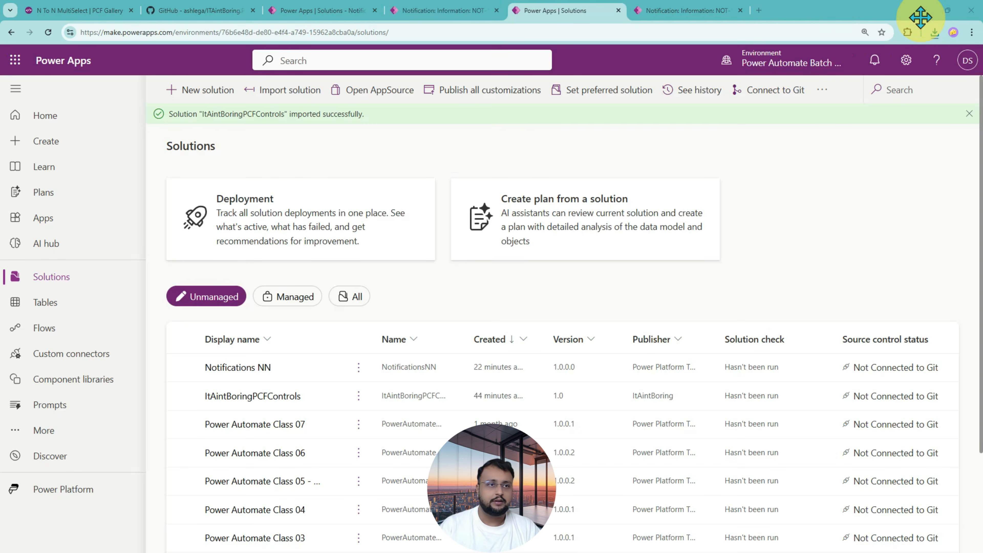
left_click(88, 278)
Try to import the solution file ItAintBoringPCFControls (4).zip into the Power Automate Batch 25 - DEV environment
left_click(292, 93)
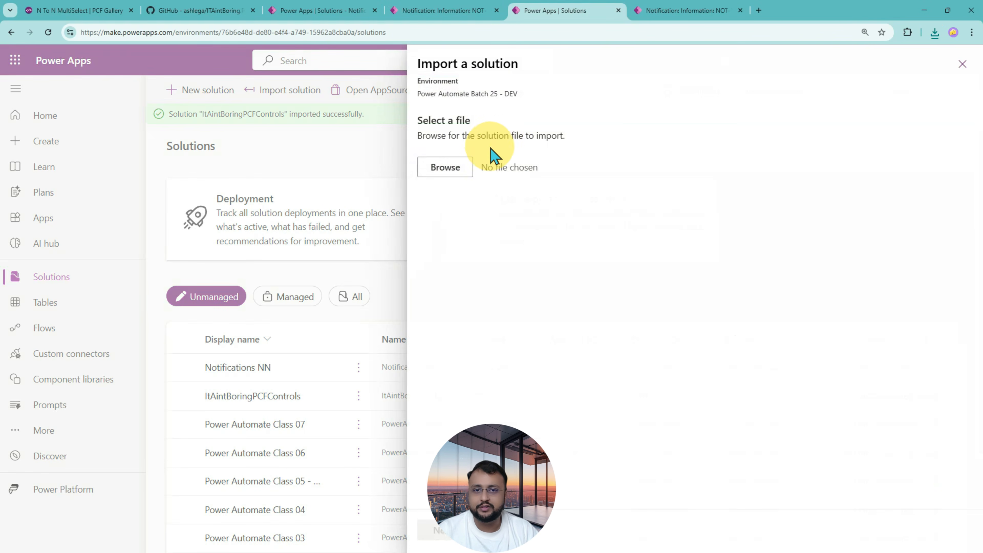
left_click(462, 172)
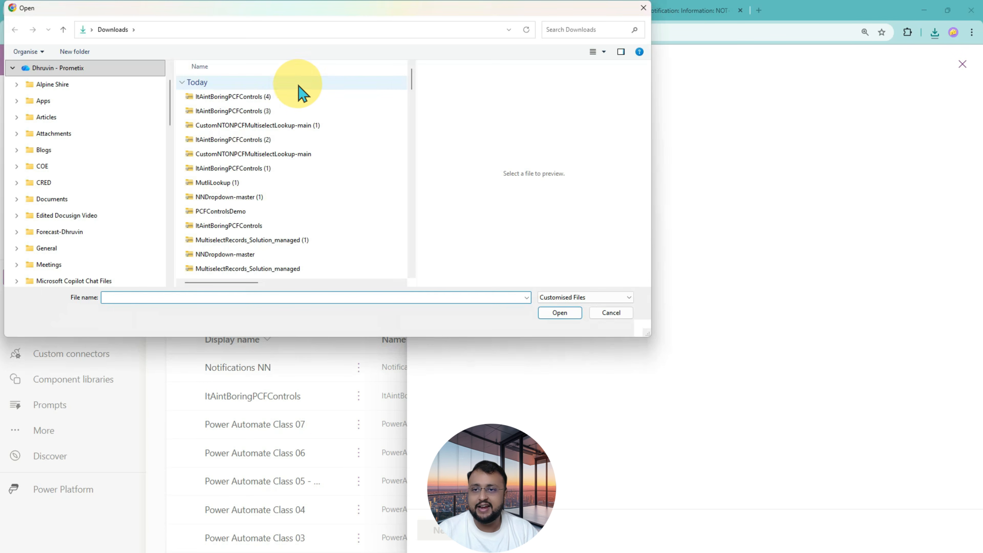
left_click(293, 98)
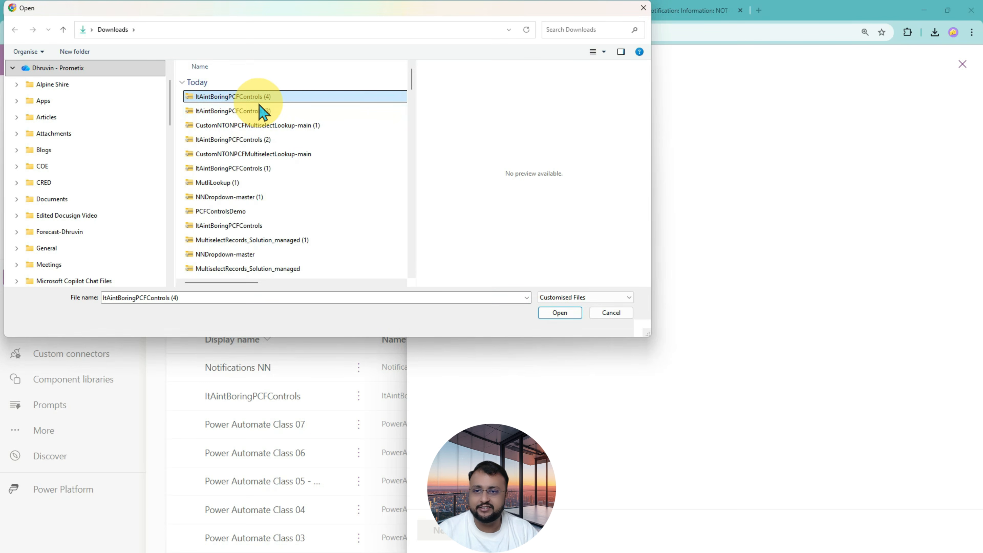
left_click(560, 313)
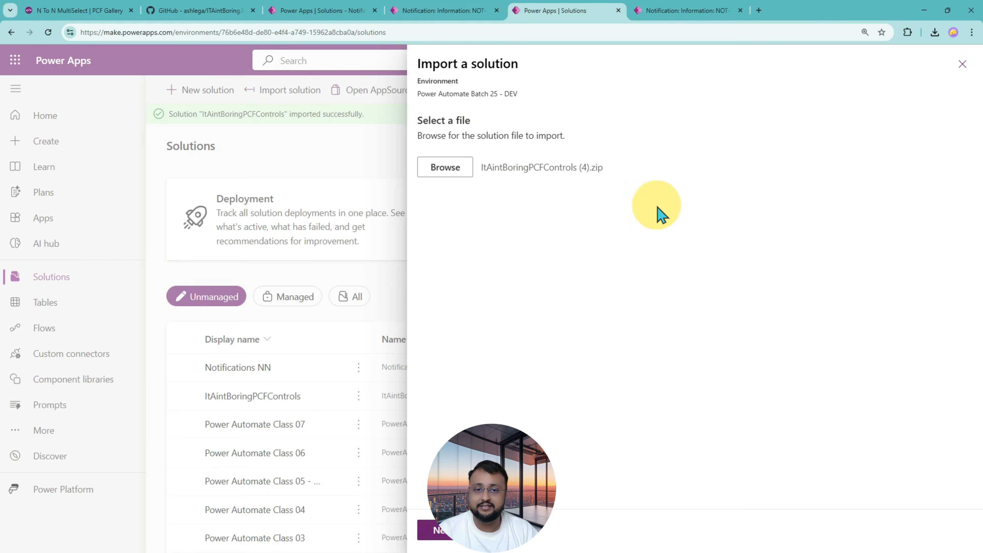
left_click(441, 531)
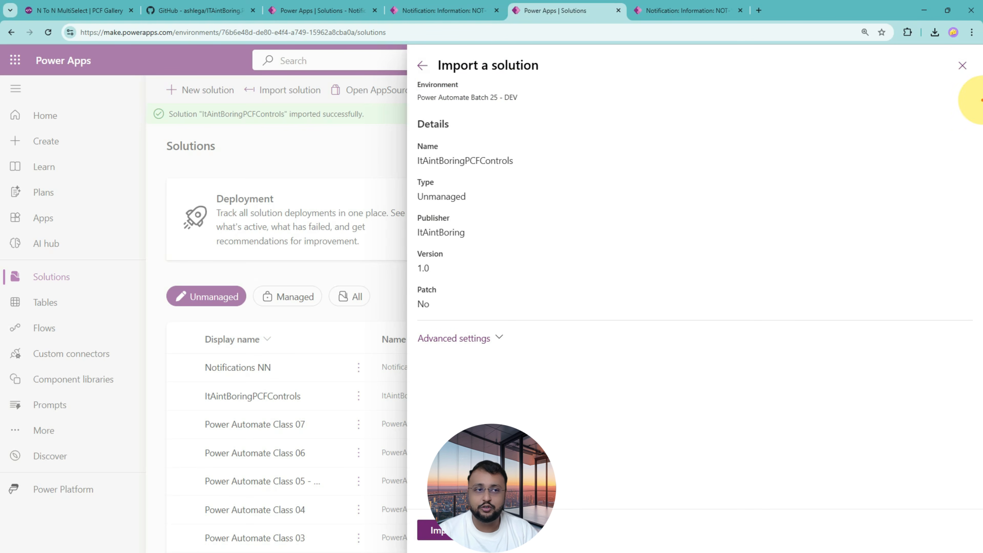
left_click(962, 66)
left_click(499, 321)
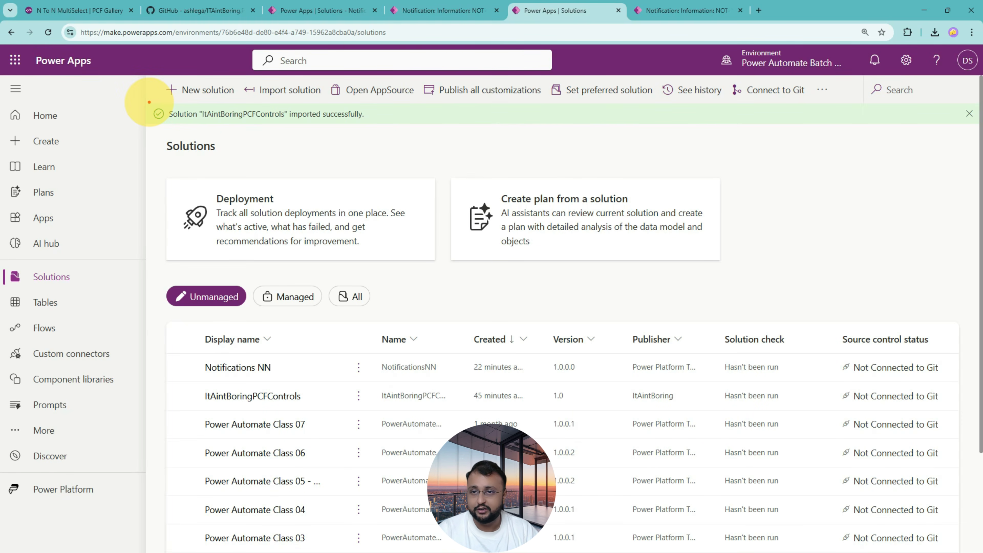
mouse_move(148, 101)
left_mouse_down()
mouse_move(681, 131)
mouse_move(979, 130)
left_mouse_up()
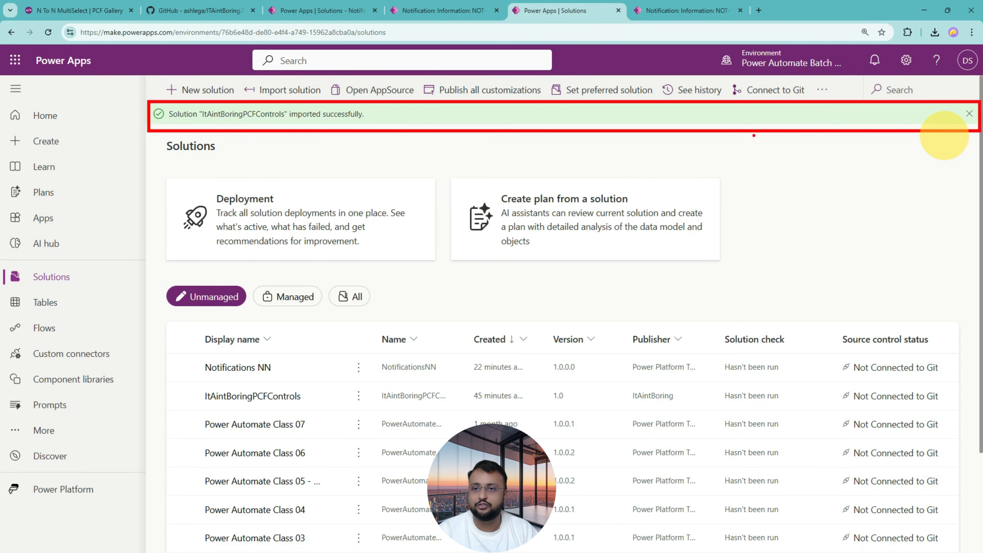
mouse_move(252, 160)
left_mouse_down()
mouse_move(305, 131)
mouse_move(274, 135)
left_mouse_up()
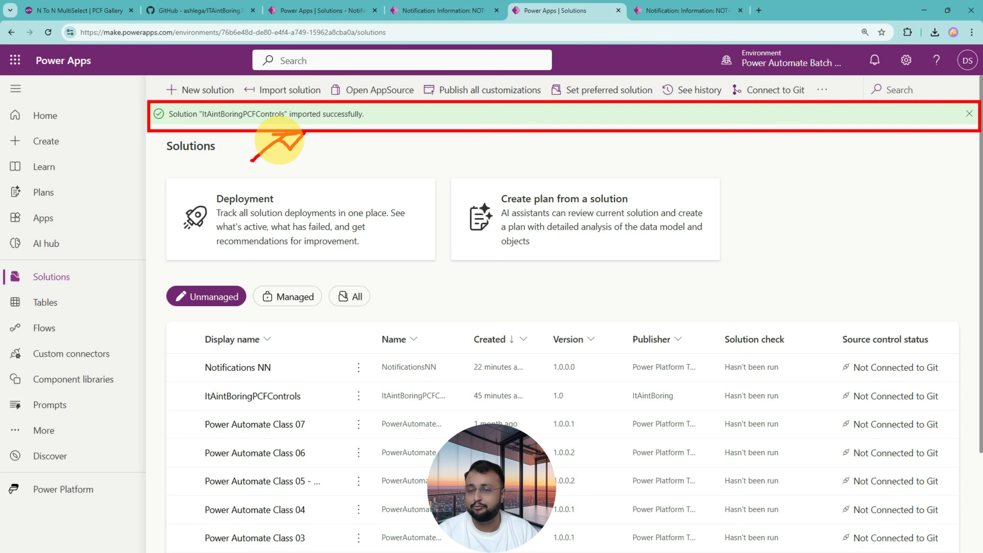
left_click_drag(194, 122, 353, 123)
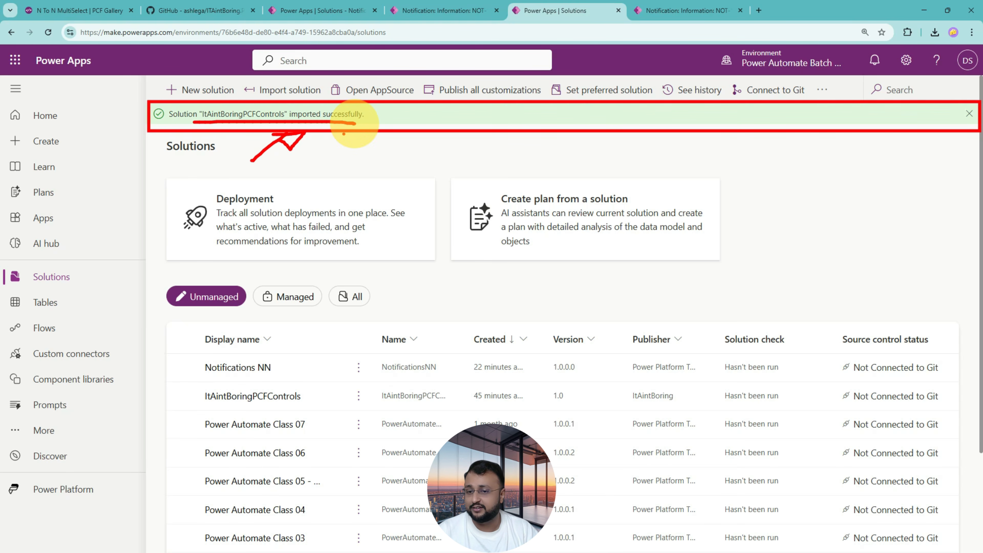
mouse_move(187, 380)
left_mouse_down()
mouse_move(599, 411)
mouse_move(972, 413)
mouse_move(961, 413)
left_mouse_up()
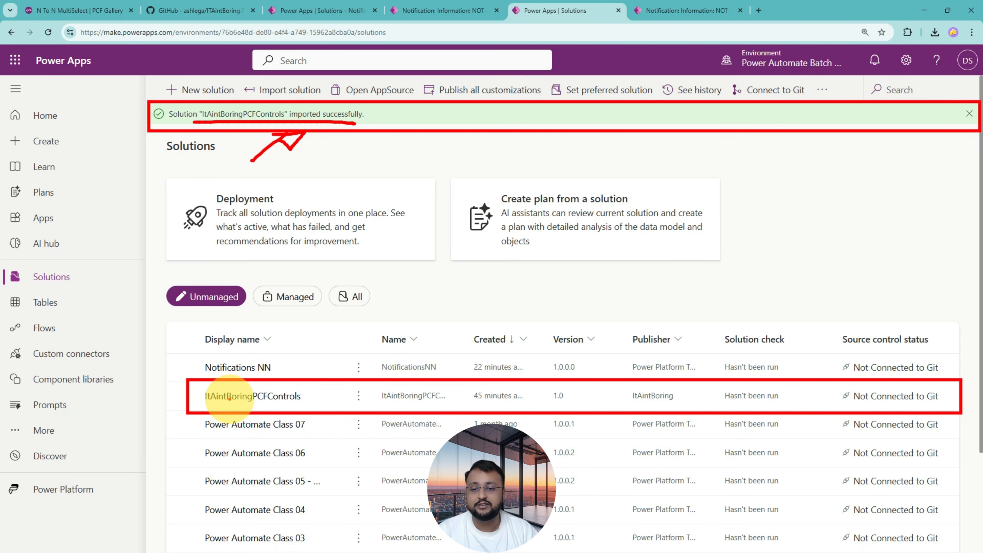
left_click_drag(251, 407, 295, 407)
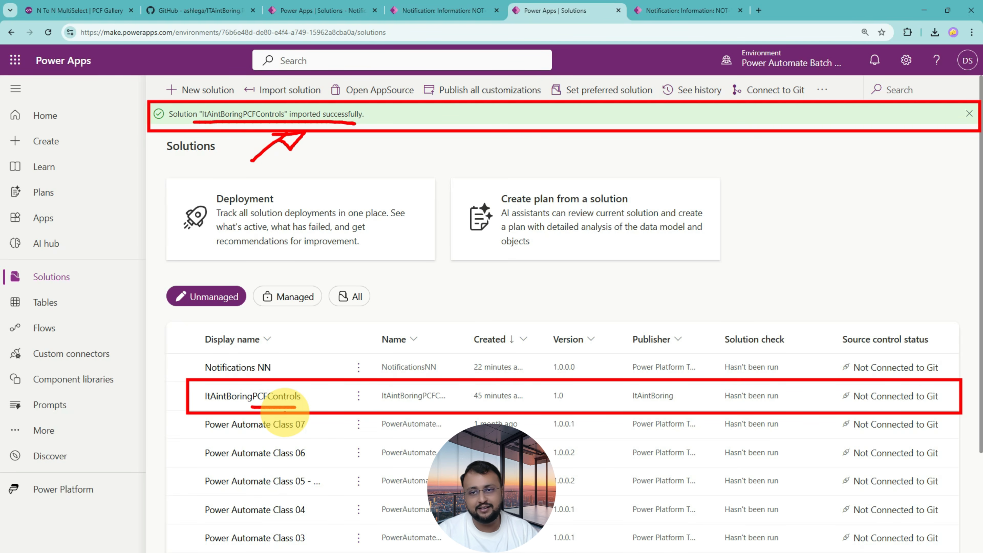
Open the Notifications NN solution and show the columns of its Notification table
left_click(252, 371)
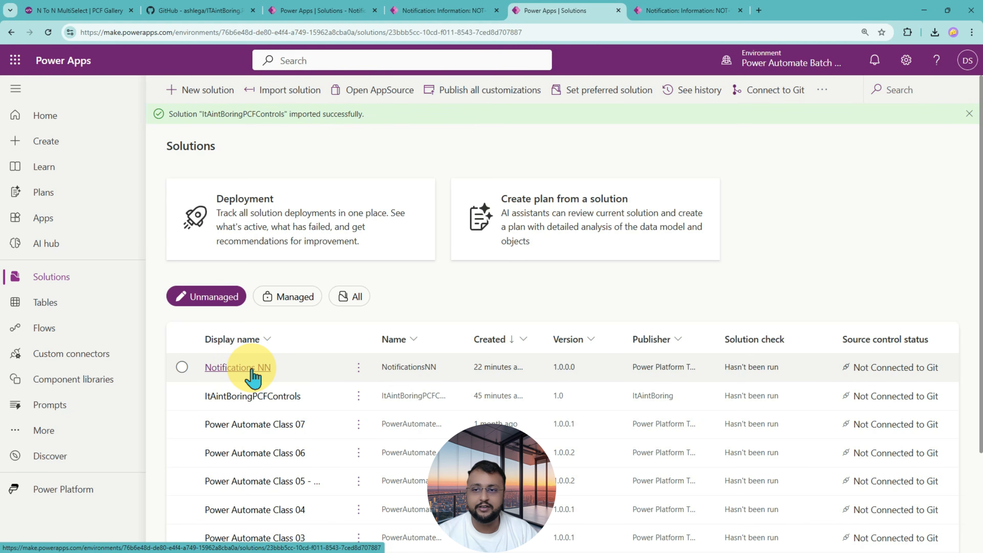
left_click(40, 293)
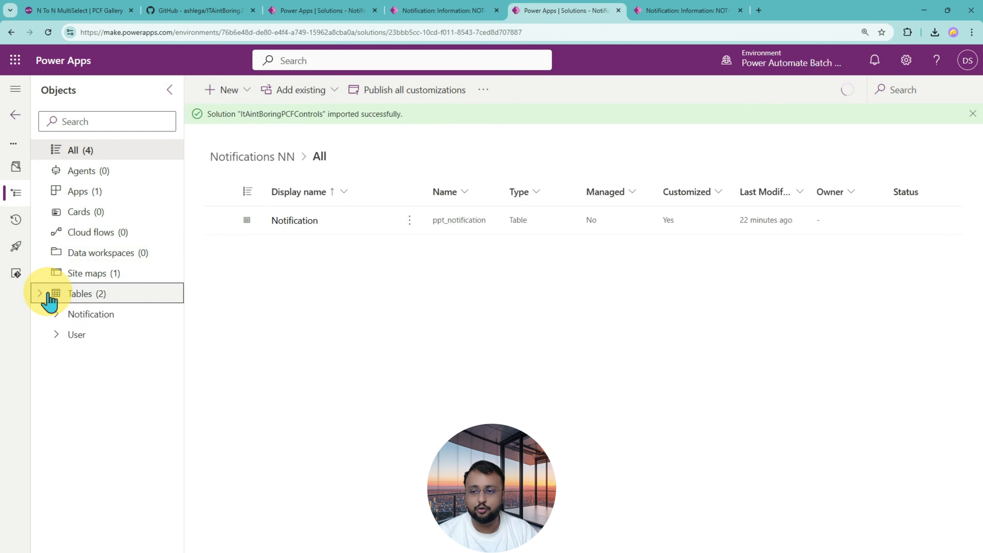
left_click(57, 317)
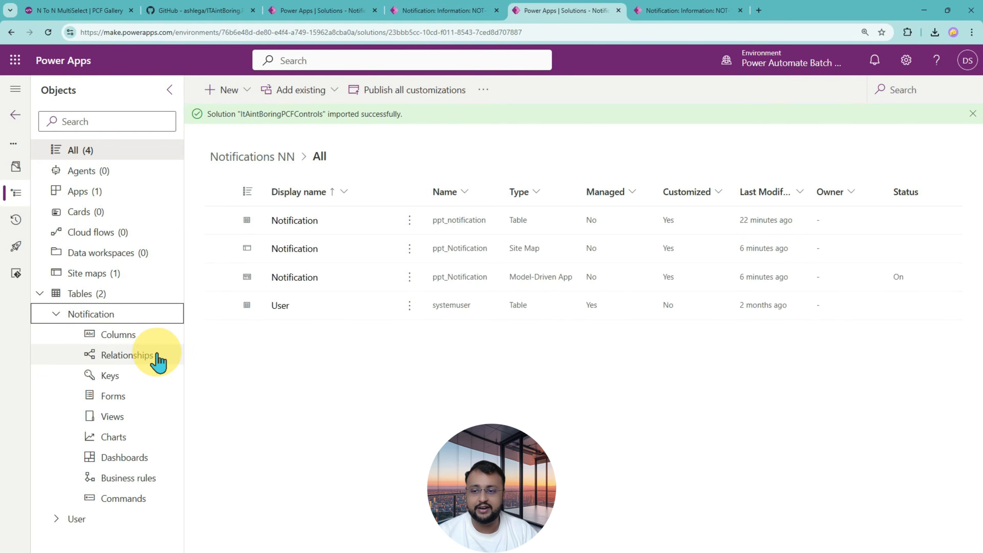
left_click(147, 340)
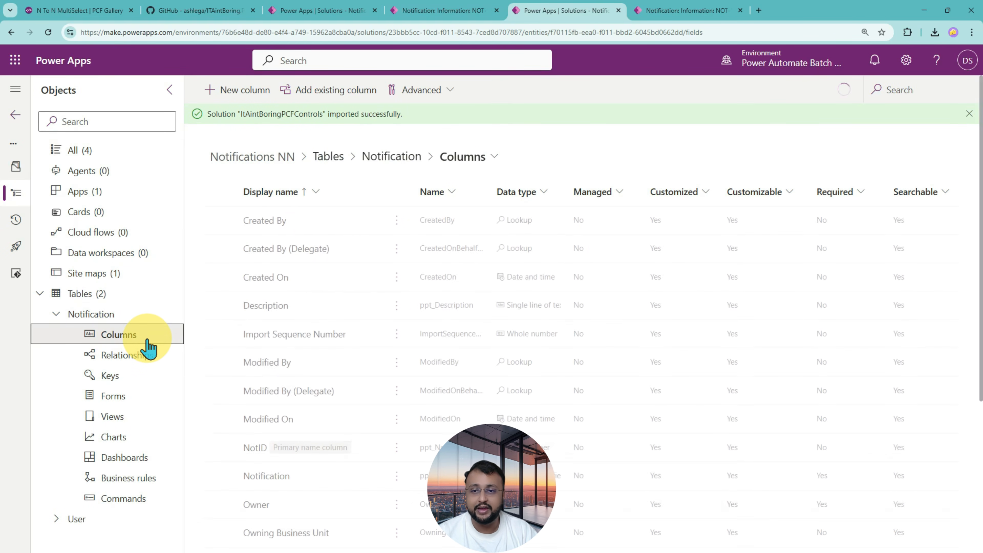
Start a new single-line text column named AssignedTo in the Notification table
left_click(251, 99)
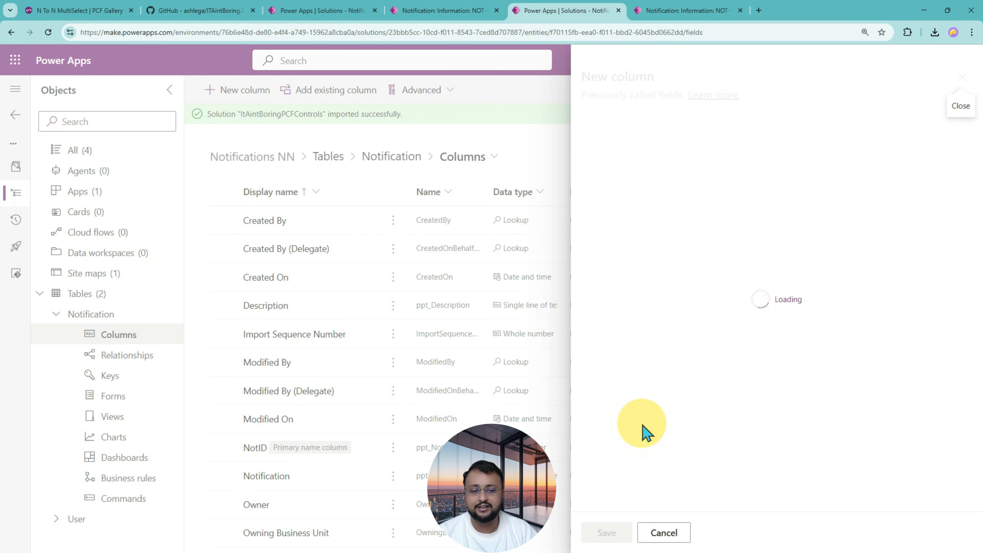
left_click(664, 533)
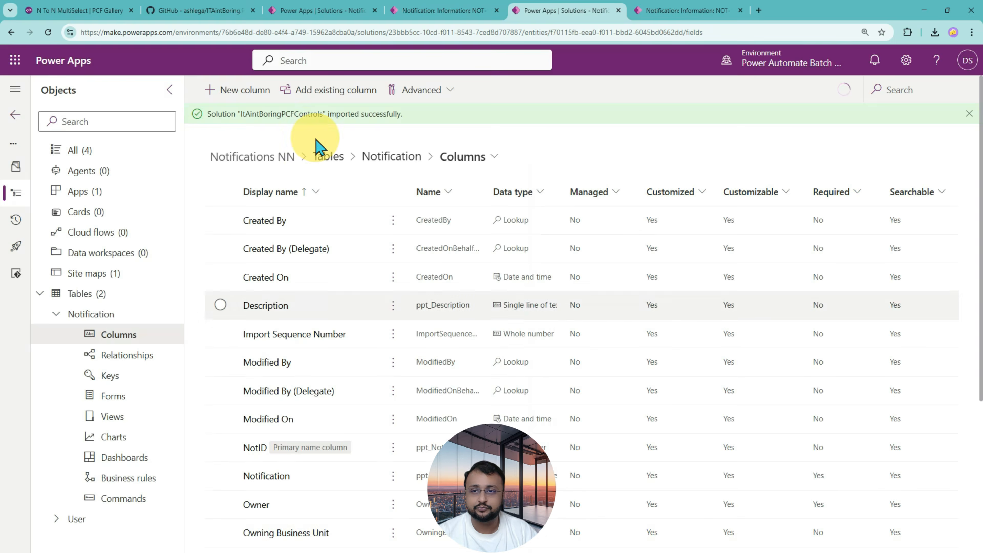
left_click(248, 93)
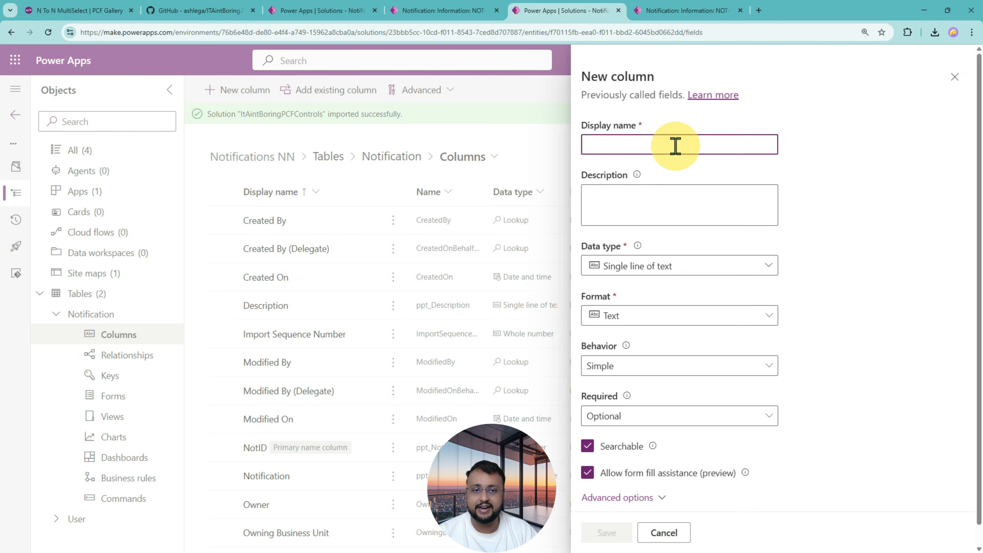
type("AssignedTo")
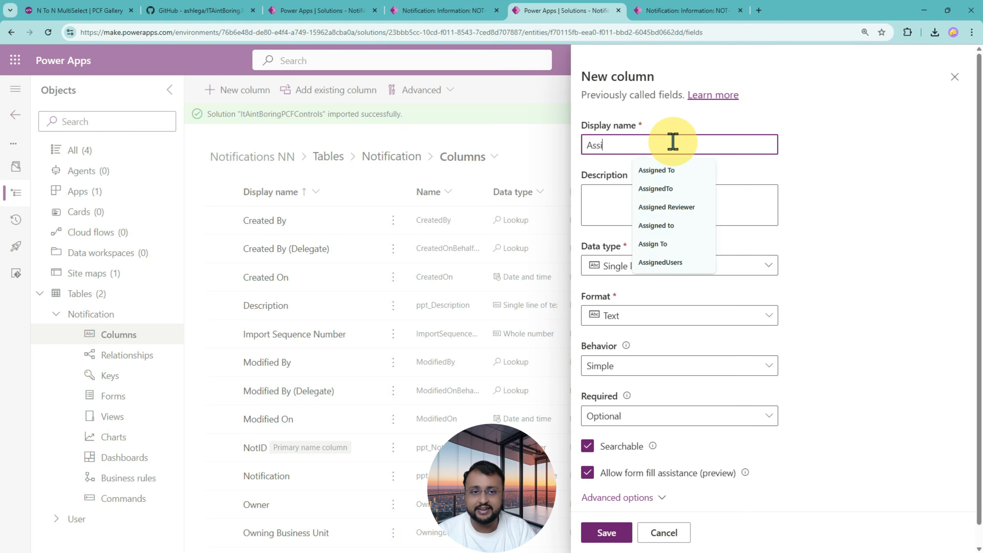
left_click(669, 192)
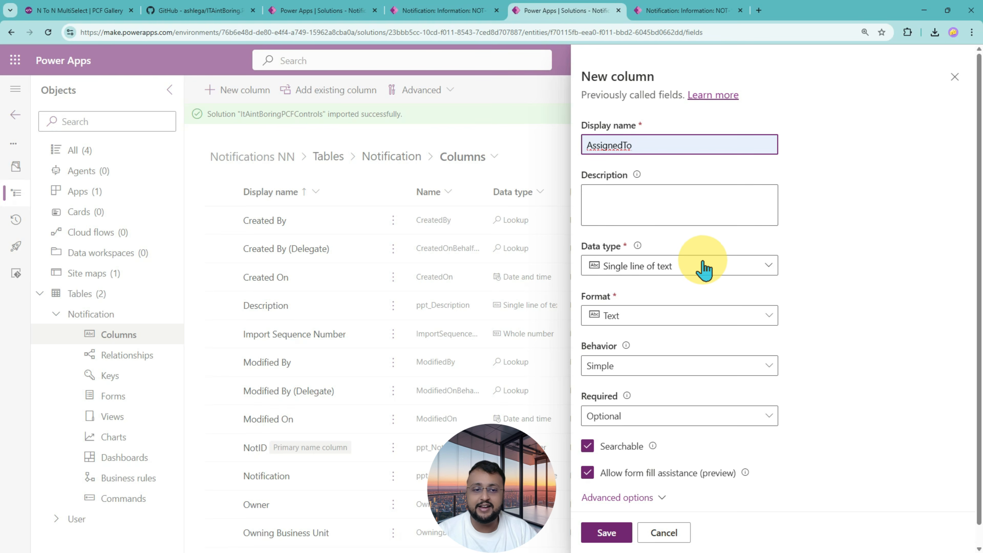
Set the AssignedTo column's maximum character count to 4000 in its advanced options and save the column
scroll(716, 344, "down", 1)
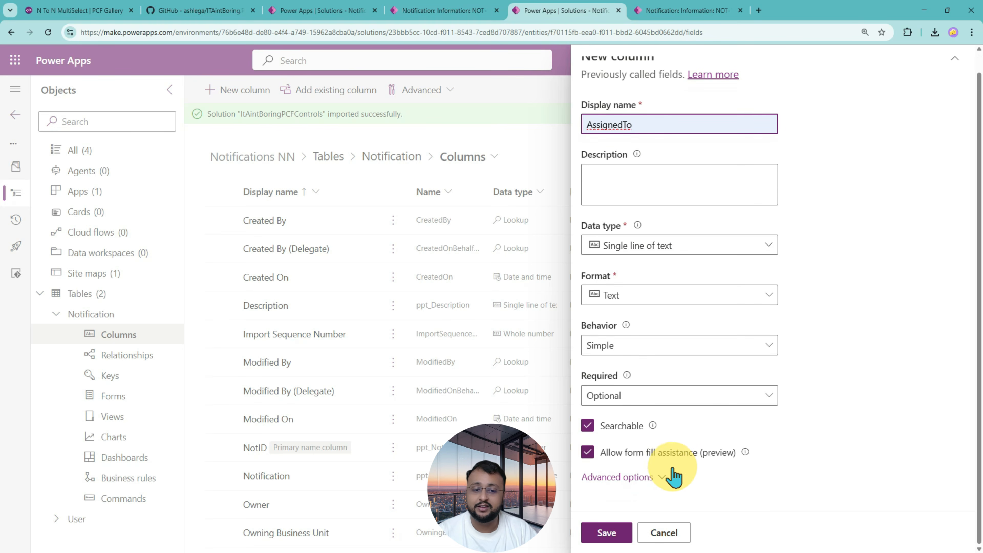
left_click(665, 478)
scroll(715, 387, "down", 7)
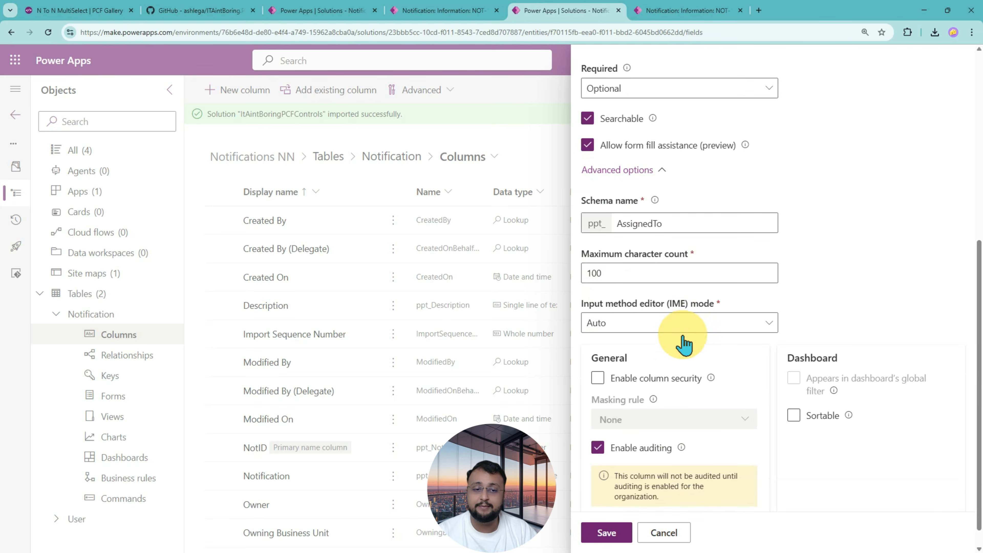
double_click(687, 272)
type("4000")
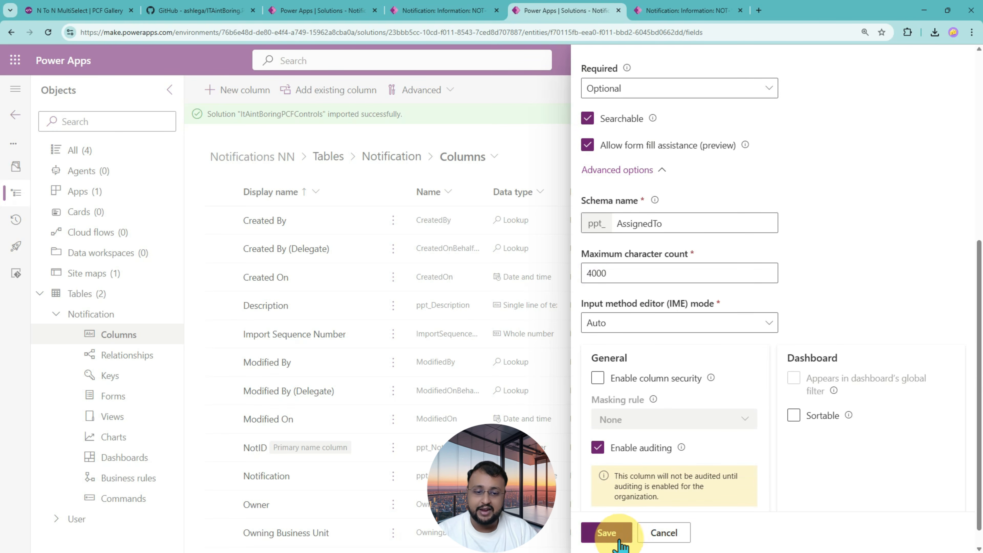
left_click(610, 538)
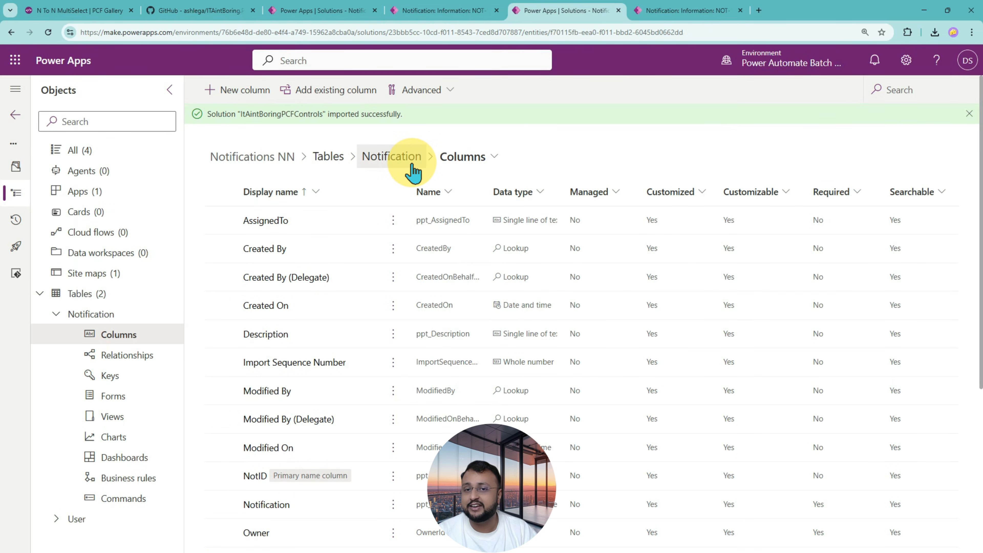
Open the Notification table's main Information form for editing
left_click(392, 156)
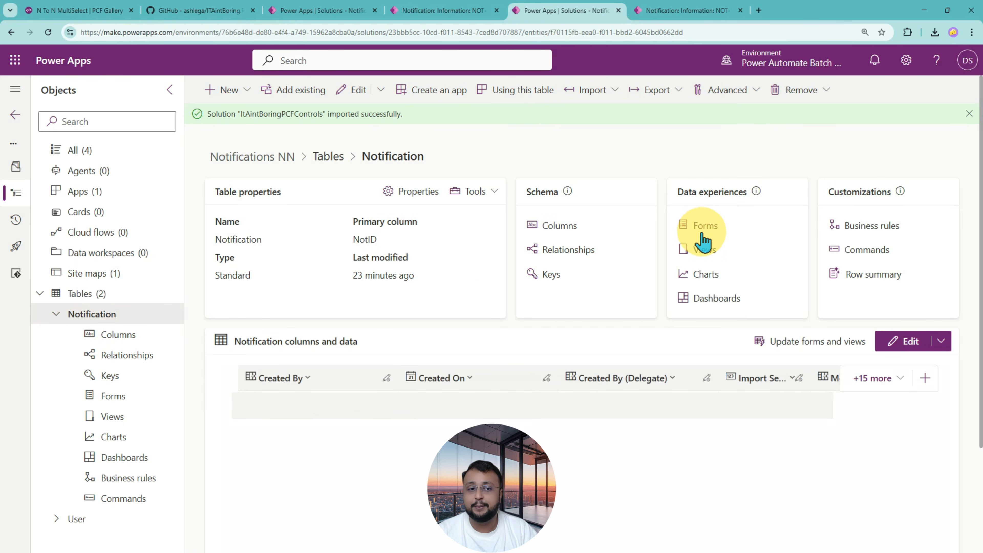
left_click(711, 232)
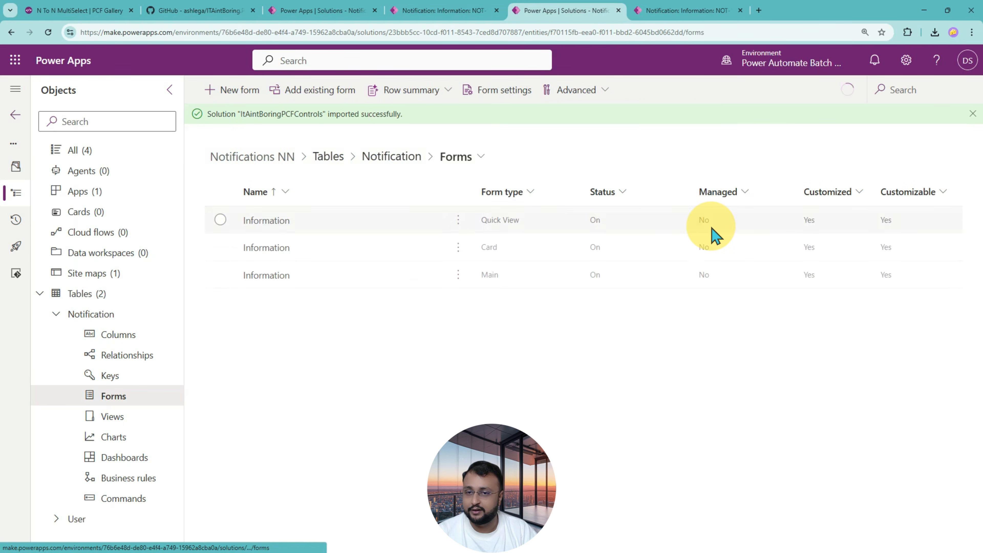
left_click(274, 275)
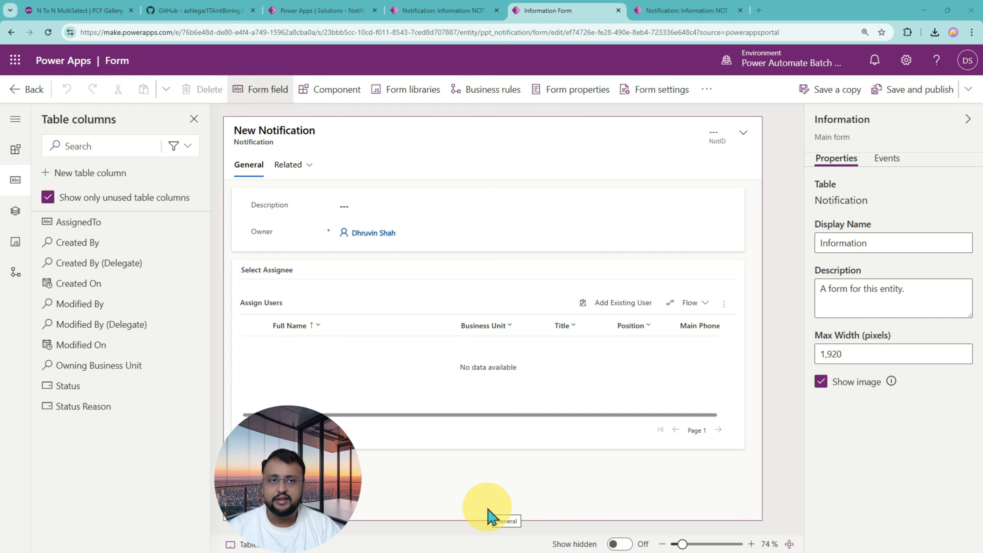
Delete the Assign Users subgrid from the Select Assignee section and dismiss the error notice
left_click(436, 401)
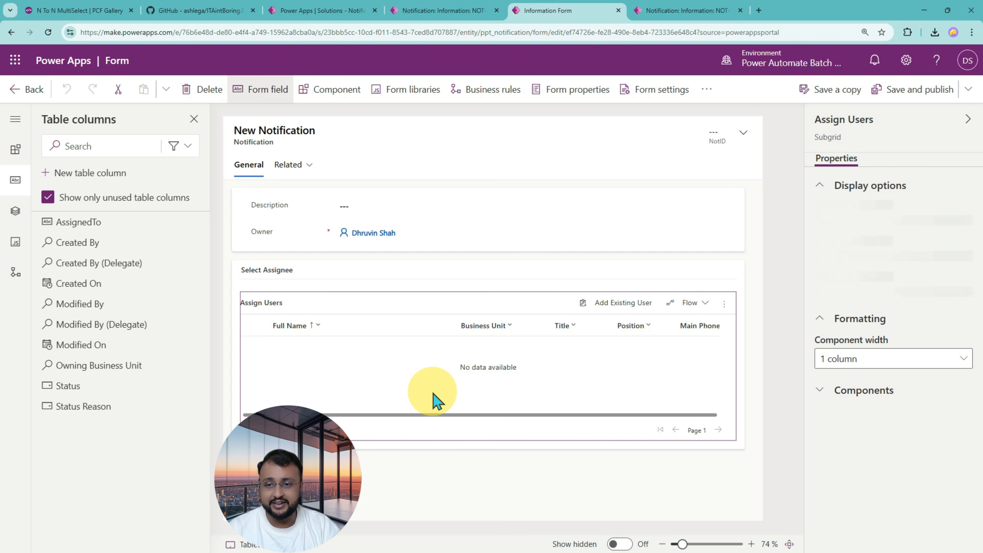
left_click(437, 401)
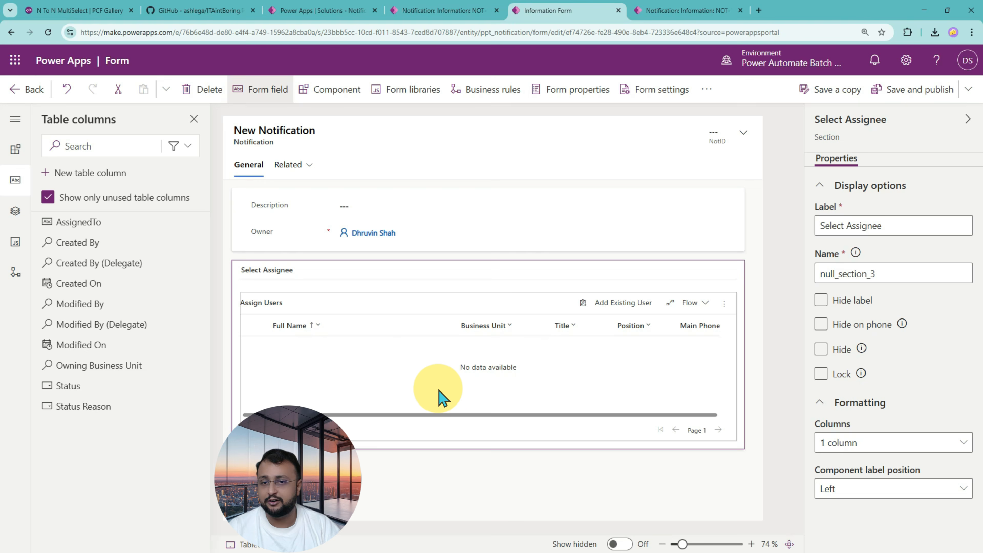
left_click(423, 372)
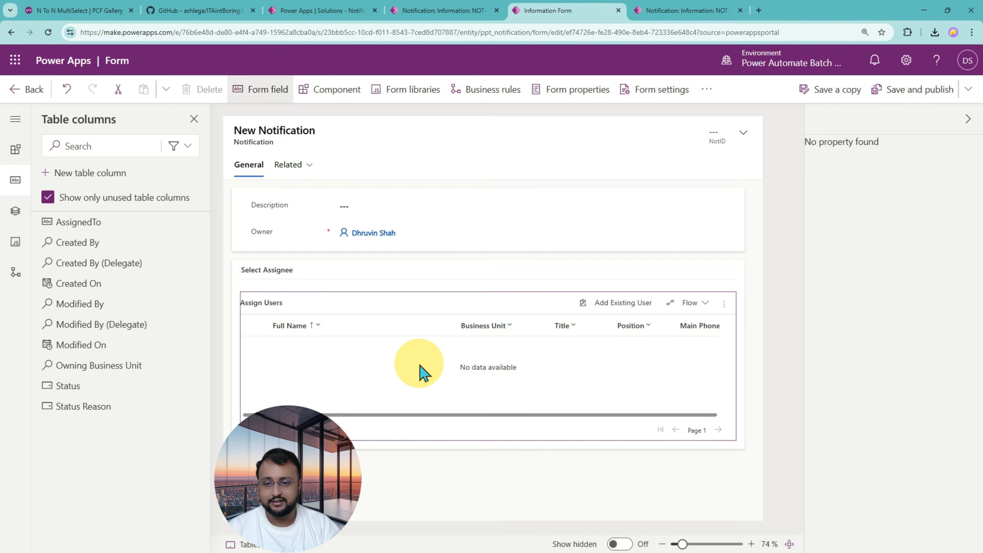
key("Delete")
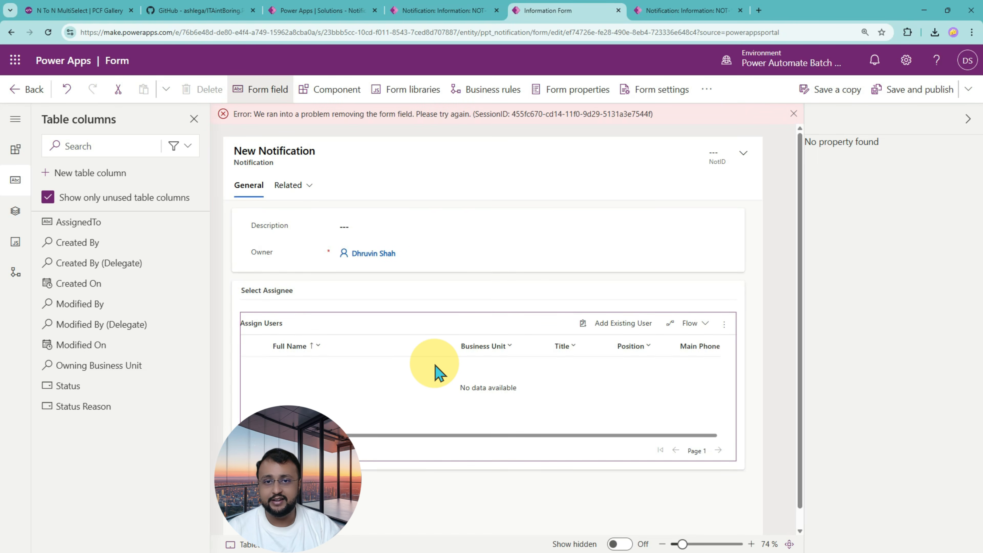
key("Delete")
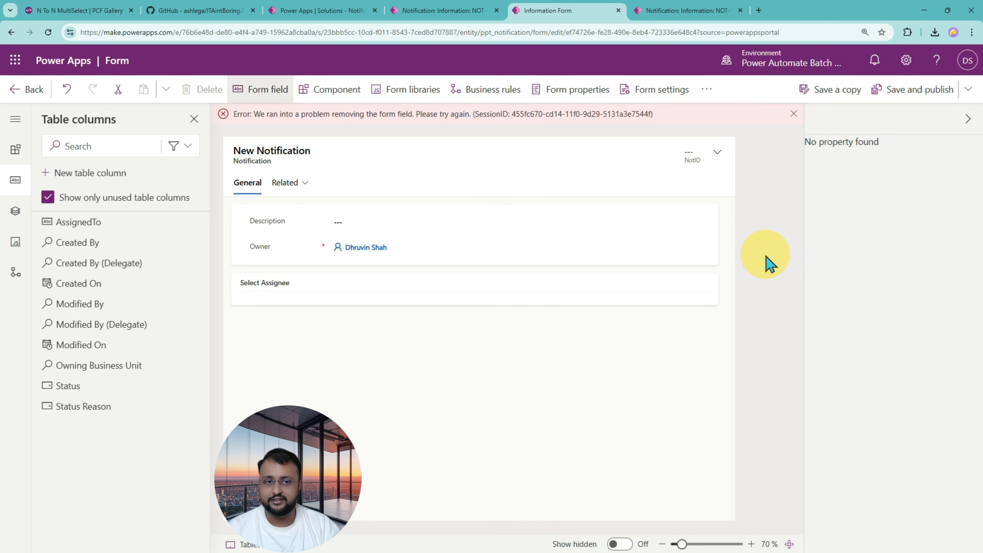
left_click(767, 232)
left_click(794, 113)
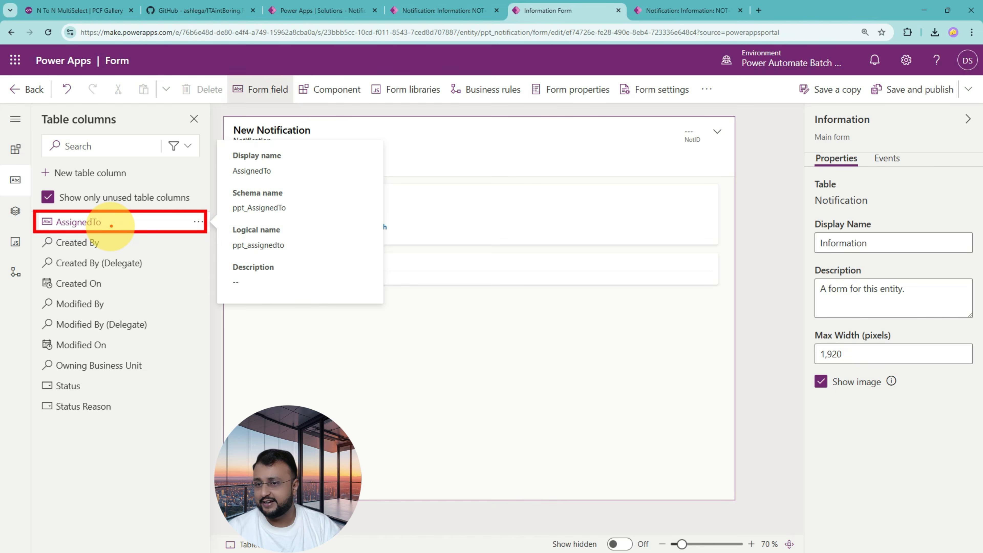
Place the AssignedTo column in the Select Assignee section, then save and publish the form
left_click_drag(131, 232, 266, 269)
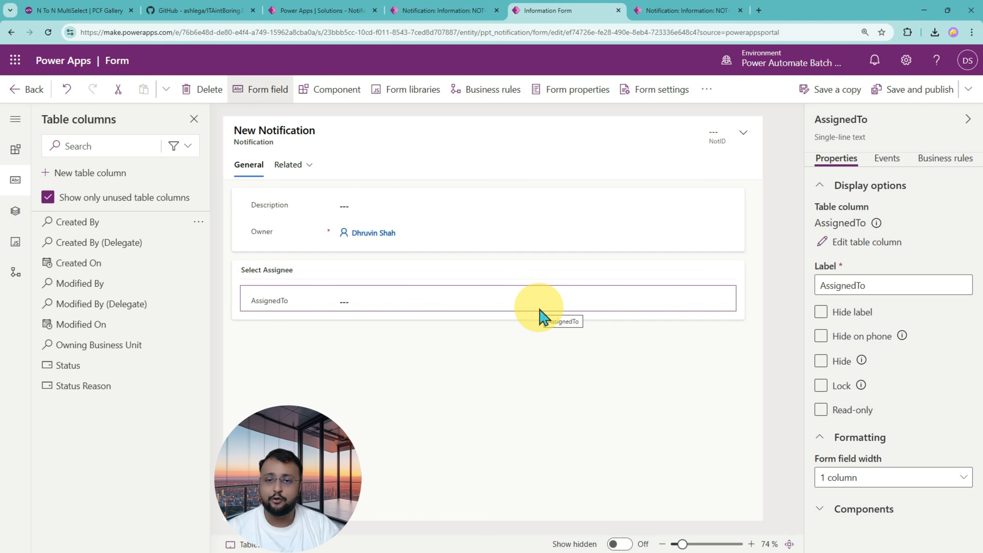
left_click(914, 98)
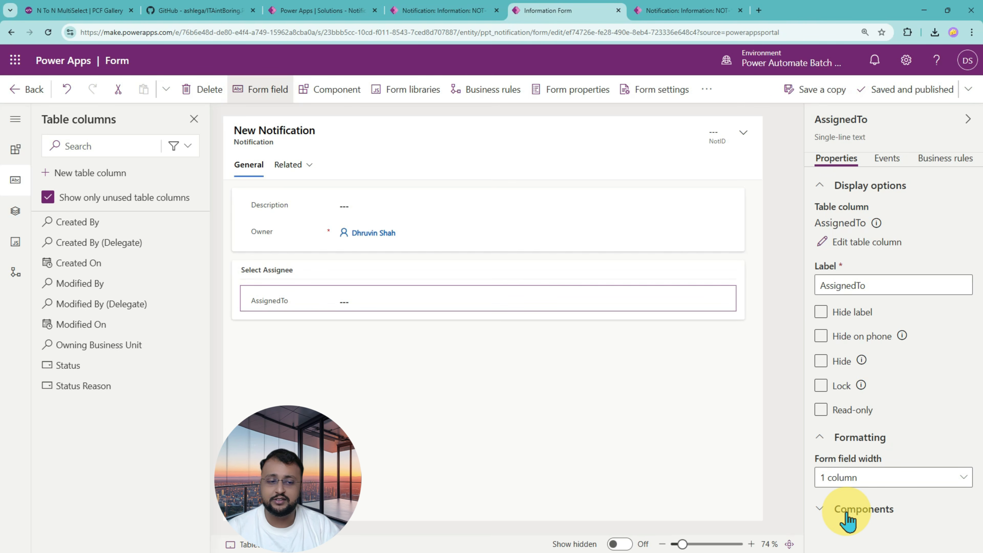
Choose NToNMultiSelect as the component to add to the AssignedTo field
left_click(852, 511)
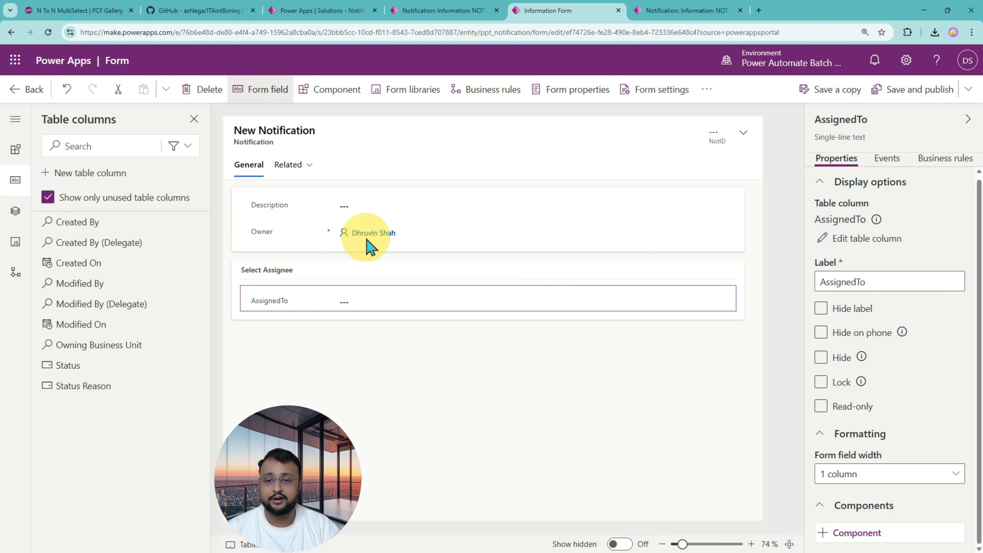
left_click_drag(242, 282, 746, 321)
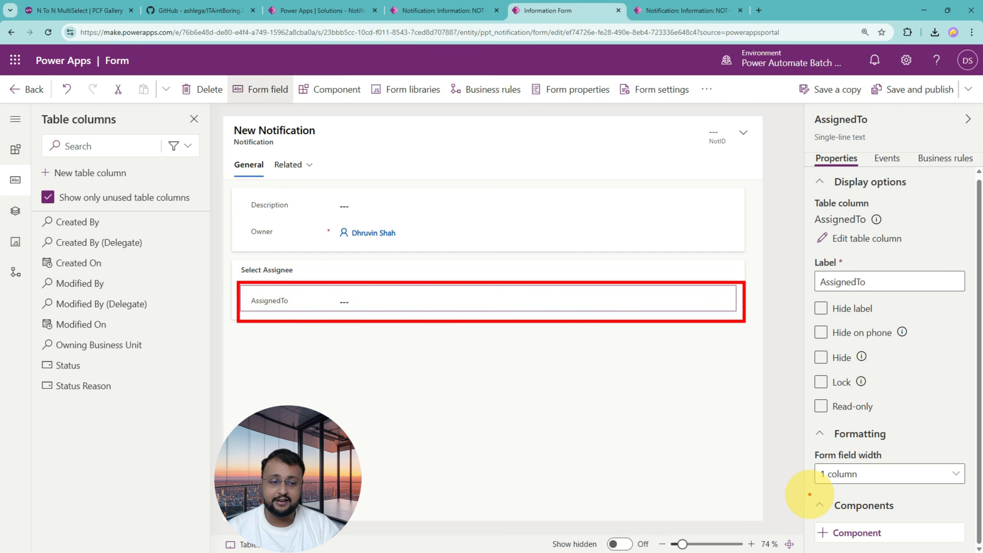
mouse_move(809, 489)
left_mouse_down()
mouse_move(964, 552)
mouse_move(952, 550)
left_mouse_up()
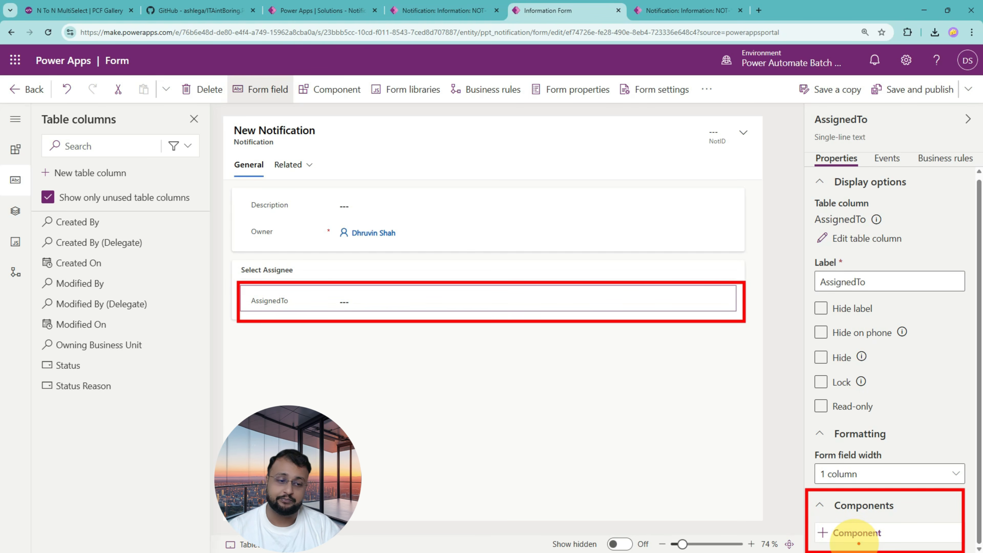
left_click_drag(836, 544, 921, 544)
key("Escape")
left_click(857, 534)
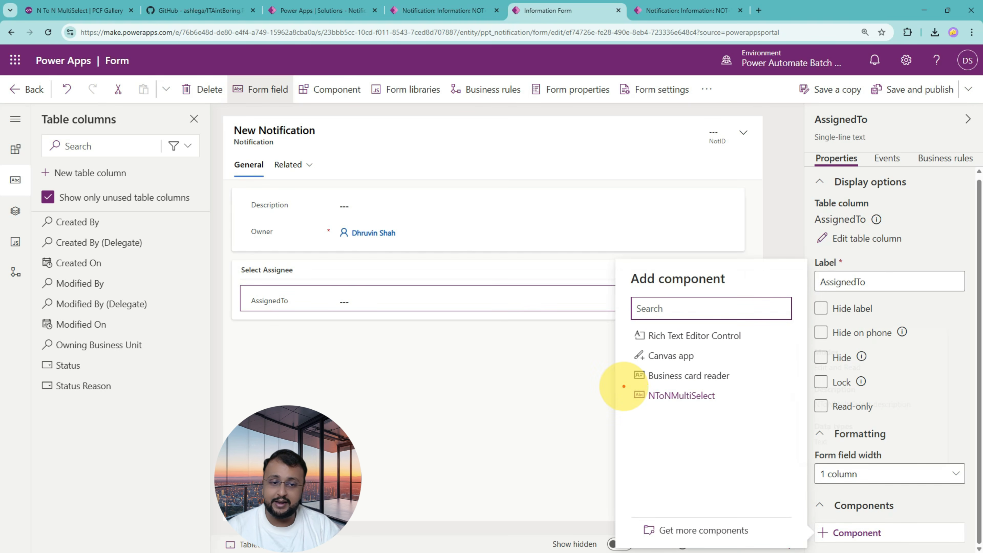
mouse_move(623, 386)
left_mouse_down()
mouse_move(751, 408)
mouse_move(760, 445)
mouse_move(700, 413)
mouse_move(676, 440)
left_mouse_up()
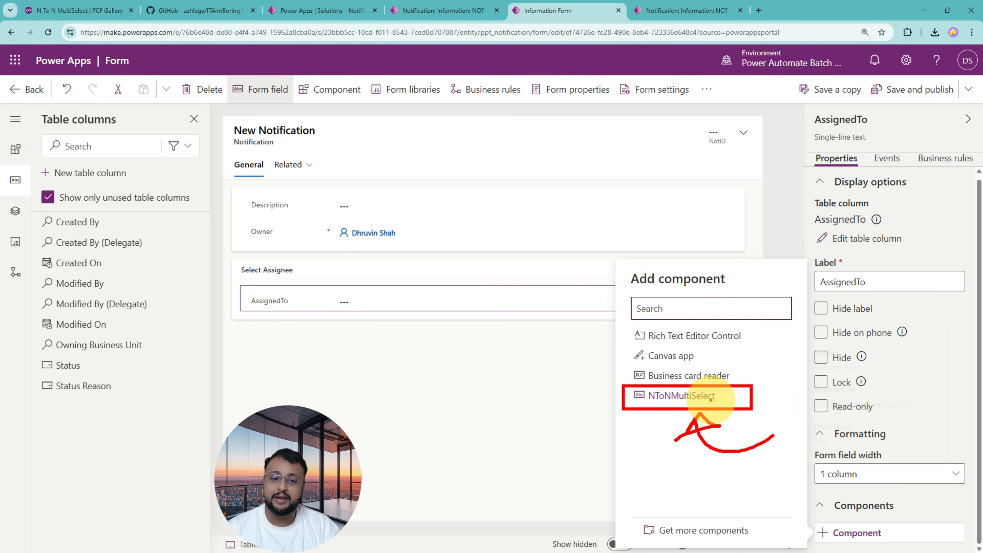
left_click_drag(297, 310, 518, 311)
mouse_move(637, 436)
left_mouse_down()
mouse_move(656, 417)
mouse_move(658, 427)
mouse_move(714, 396)
left_mouse_up()
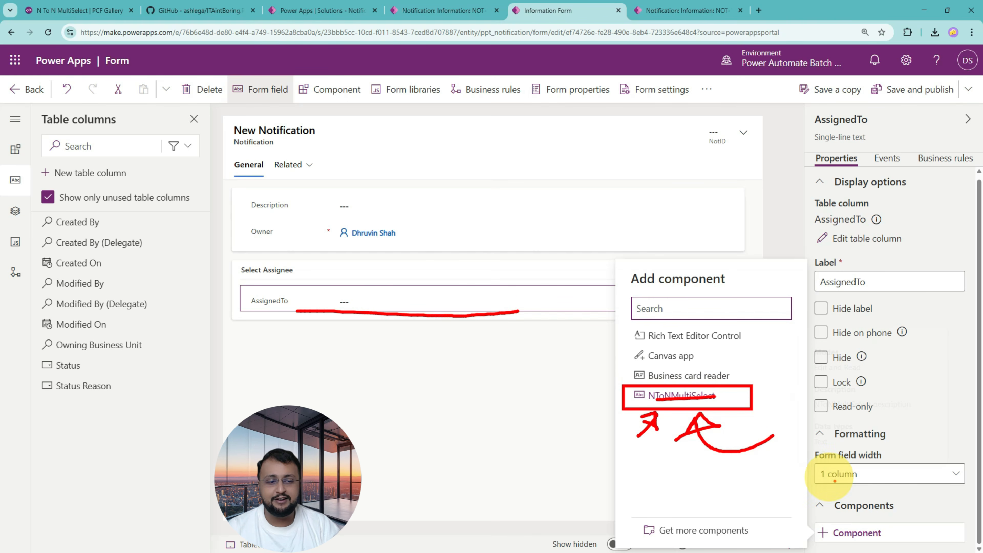
left_click(697, 401)
Review the NToNMultiSelect settings for the linked entity, its attributes, the relationship and the FetchXml web resource
scroll(698, 213, "down", 8)
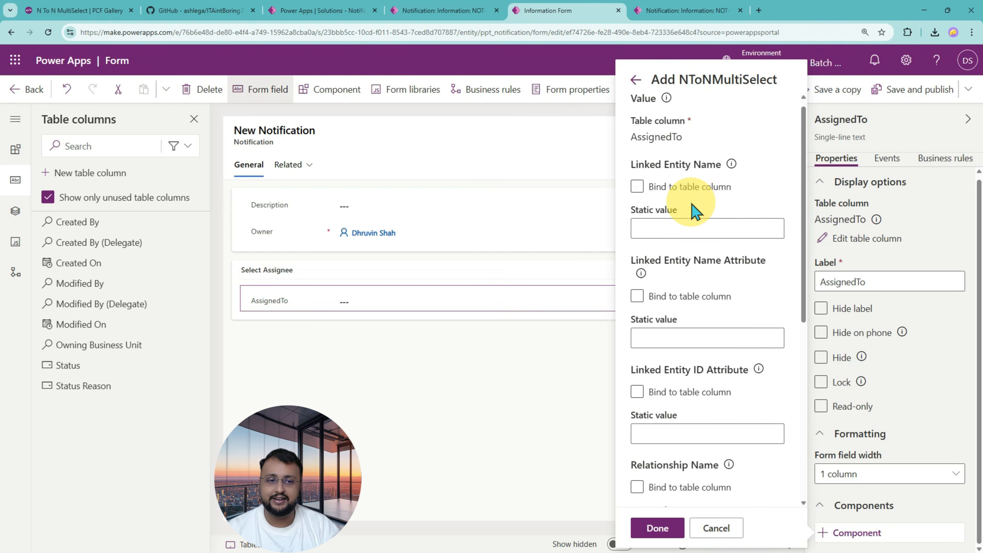
scroll(693, 215, "up", 8)
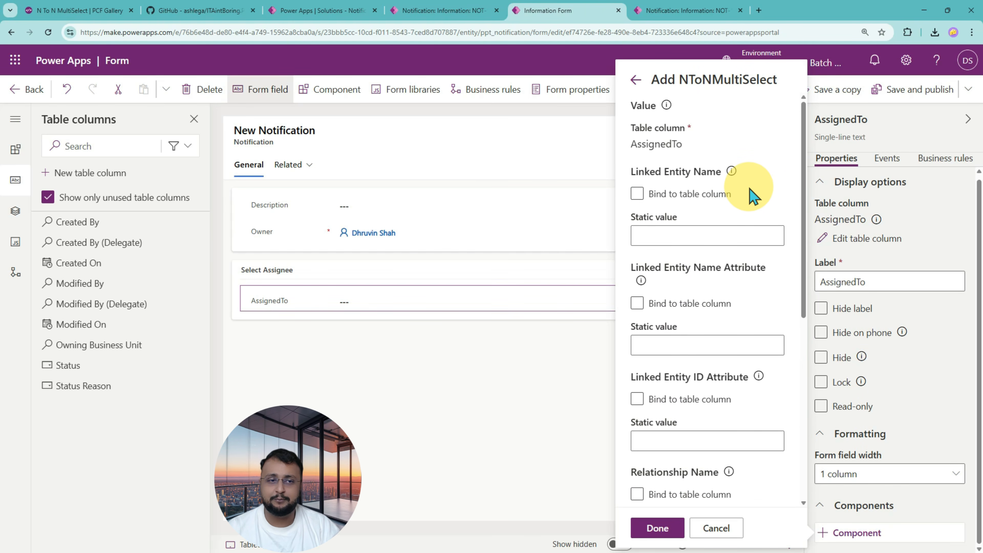
scroll(751, 219, "down", 5)
scroll(751, 219, "down", 4)
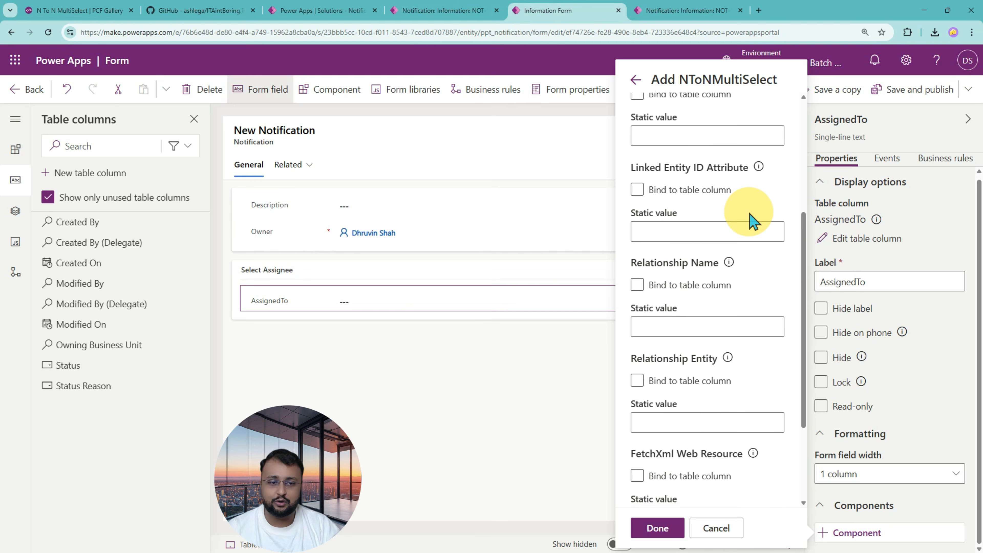
scroll(753, 222, "up", 5)
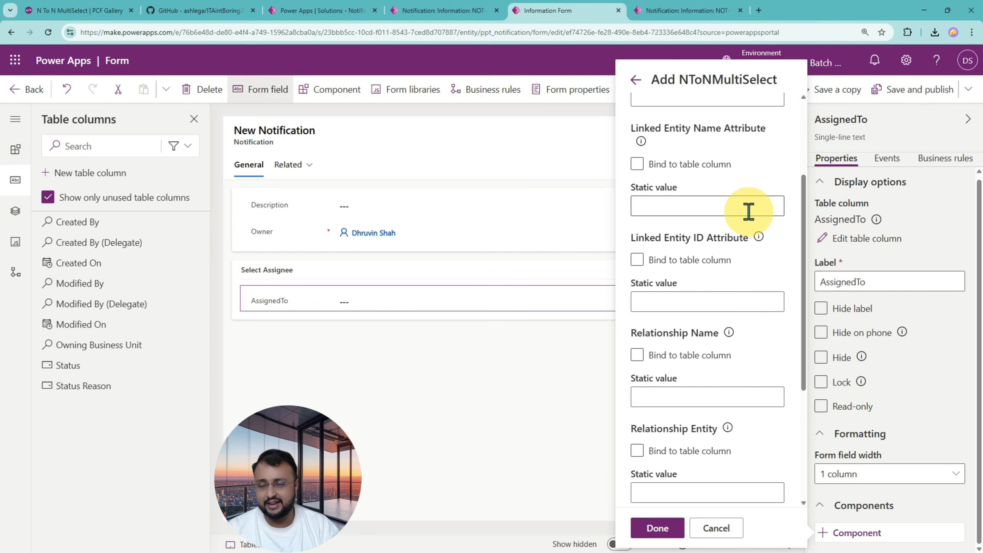
scroll(748, 212, "up", 2)
scroll(752, 221, "up", 1)
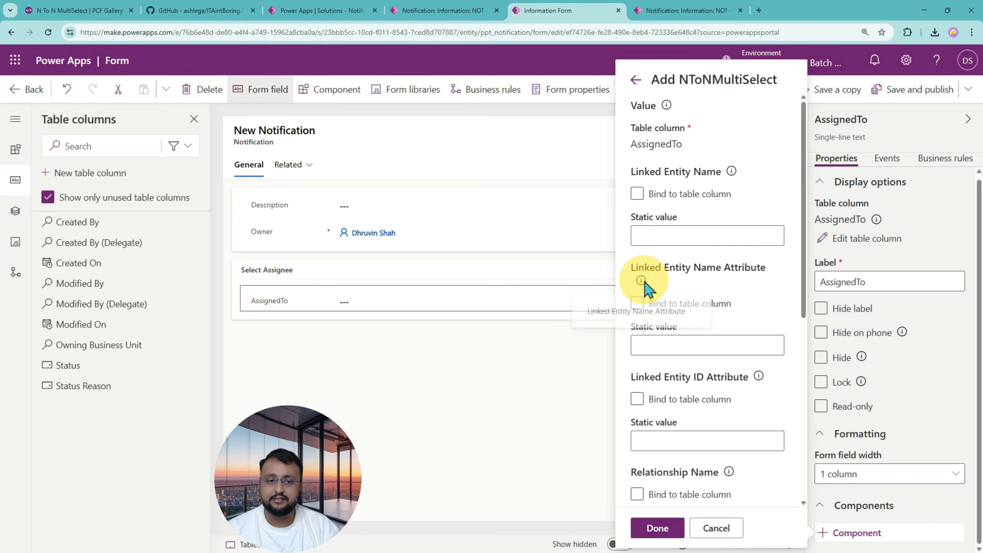
Try binding the Linked Entity Name setting to the AssignedTo text column instead of a static value
left_click(735, 194)
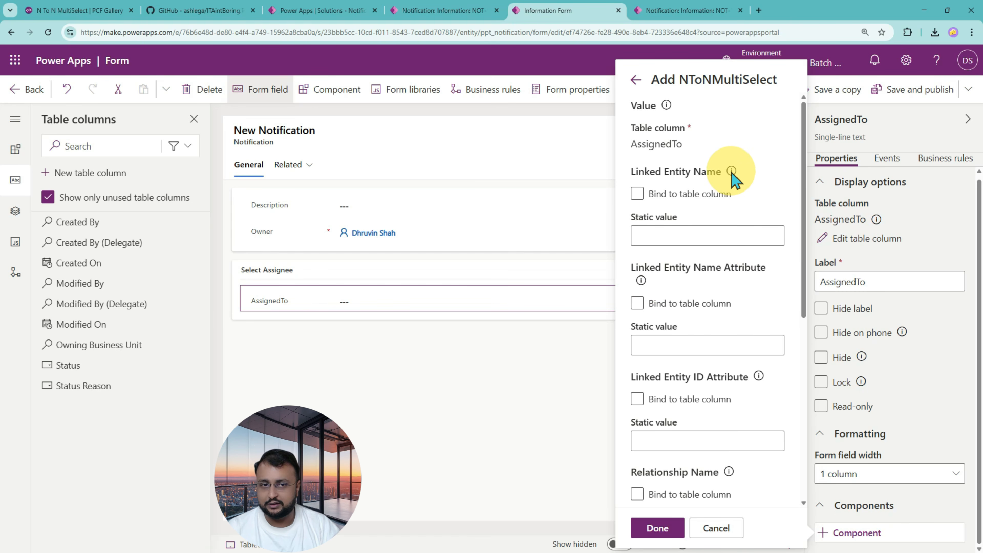
left_click(637, 193)
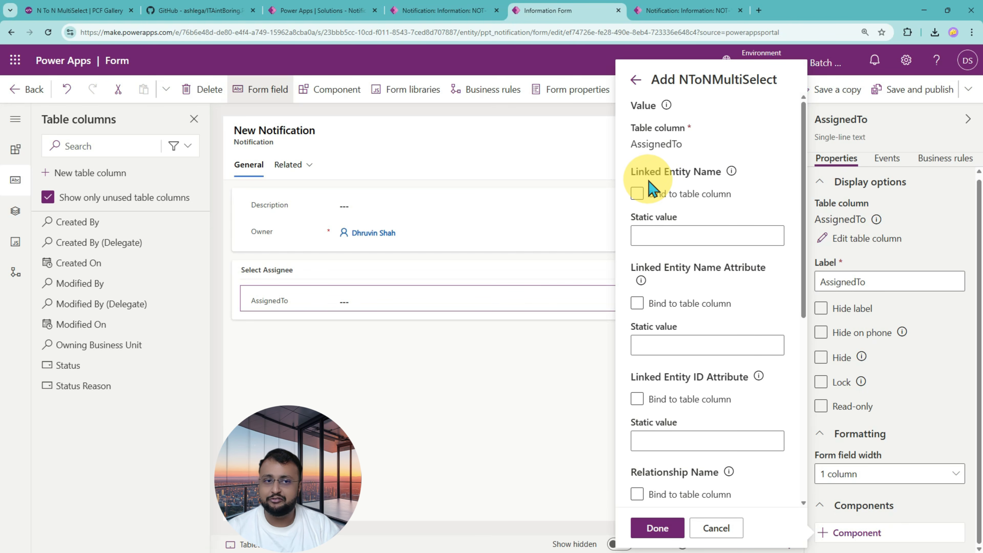
left_click_drag(636, 173, 724, 176)
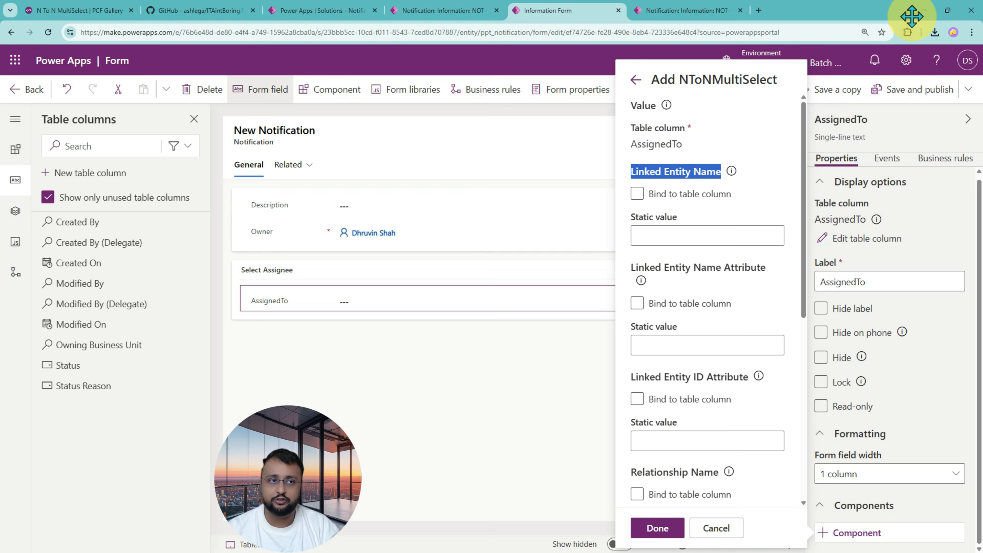
left_click(682, 234)
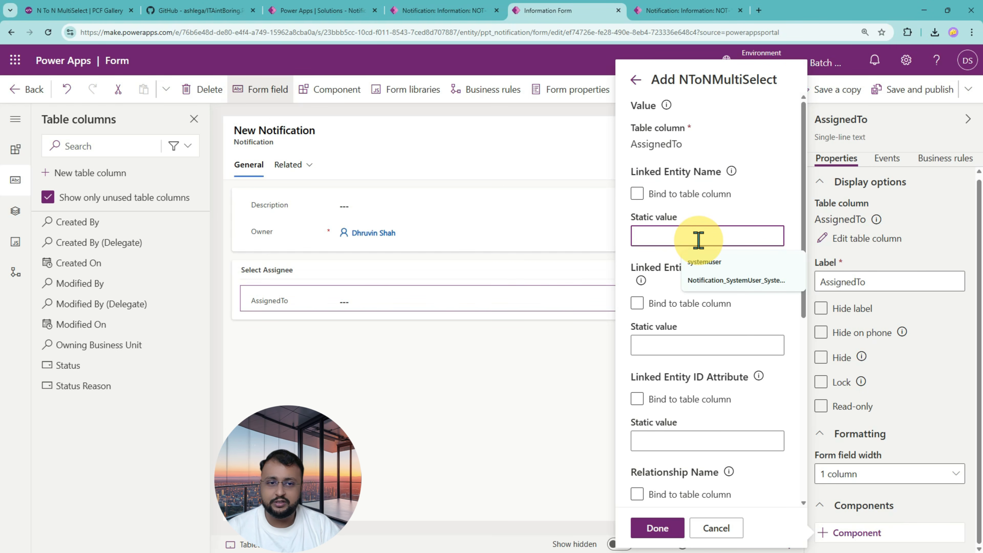
left_click(636, 193)
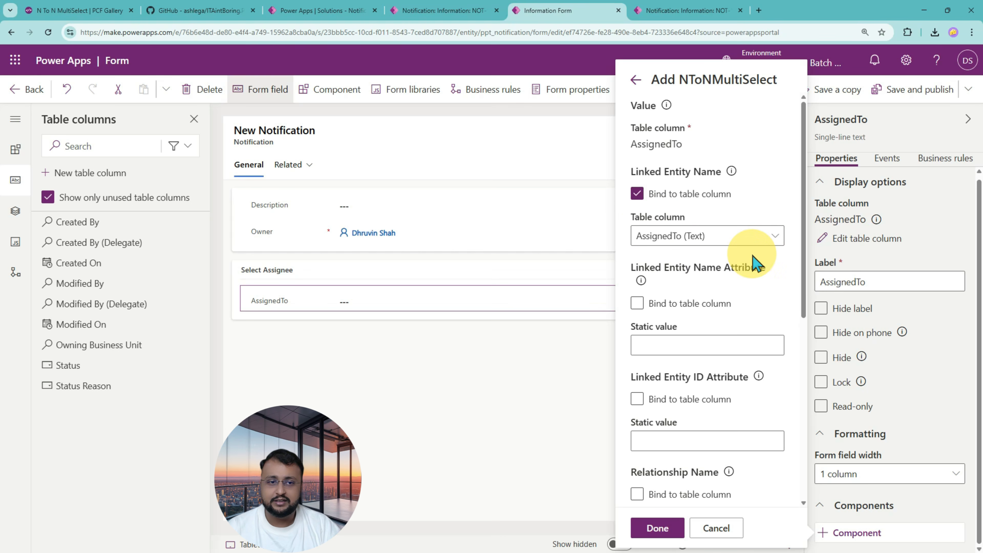
left_click(755, 238)
left_click(730, 237)
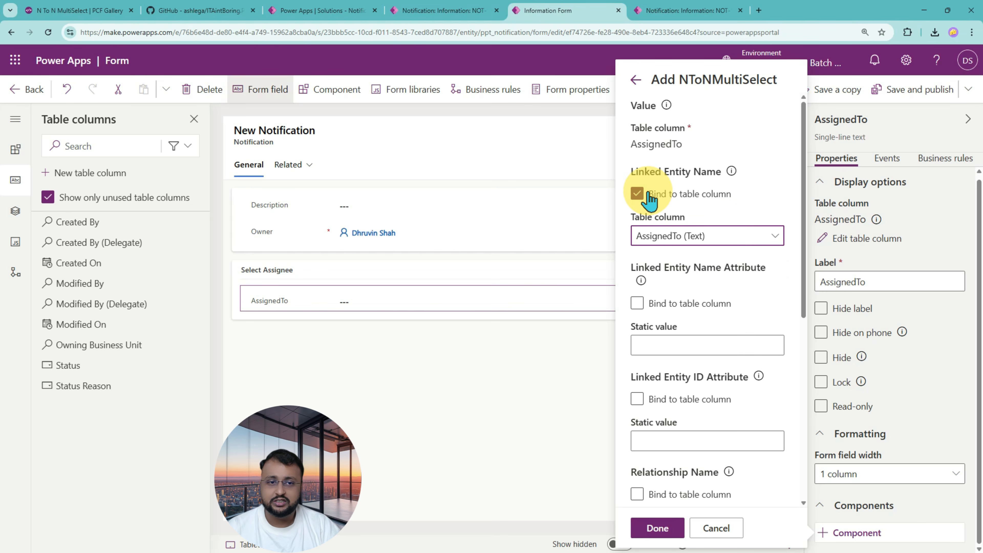
left_click(637, 194)
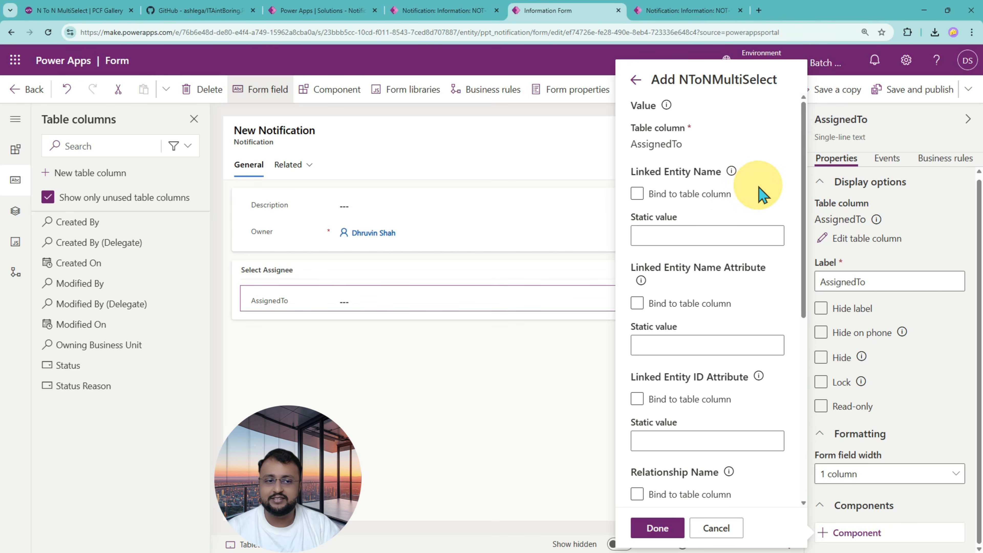
scroll(766, 193, "down", 9)
scroll(758, 345, "up", 9)
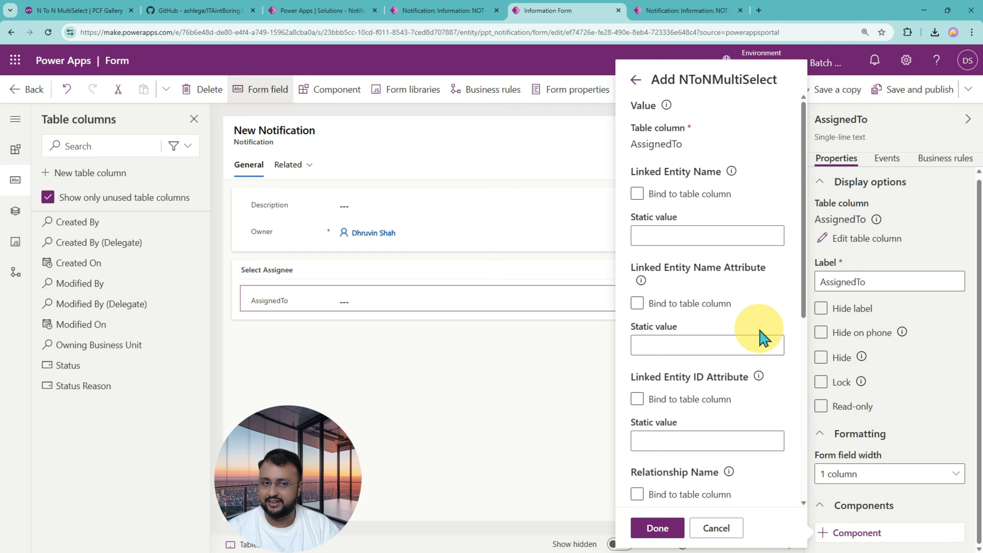
Leave the NToNMultiSelect settings, saving the component changes, and switch the form to the classic designer
left_click(636, 80)
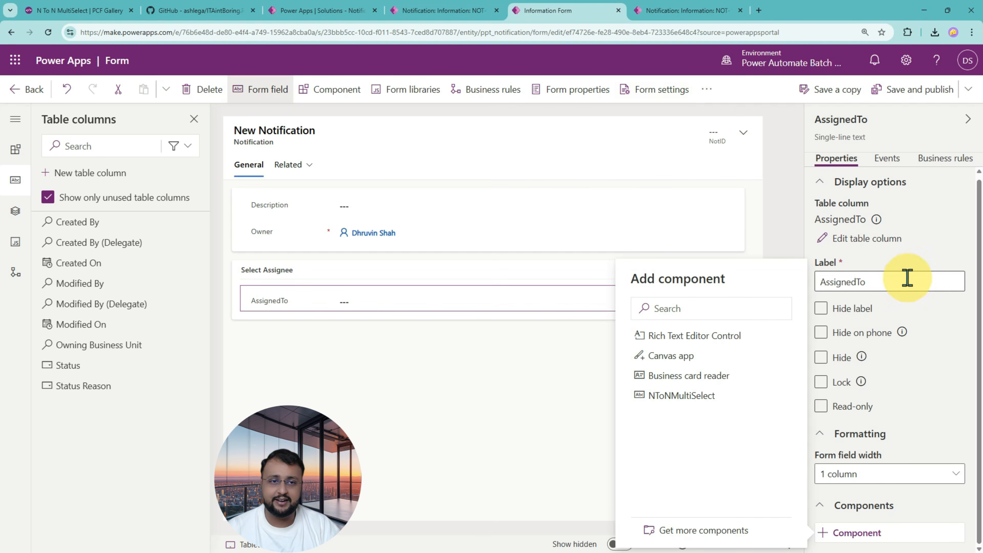
left_click(702, 92)
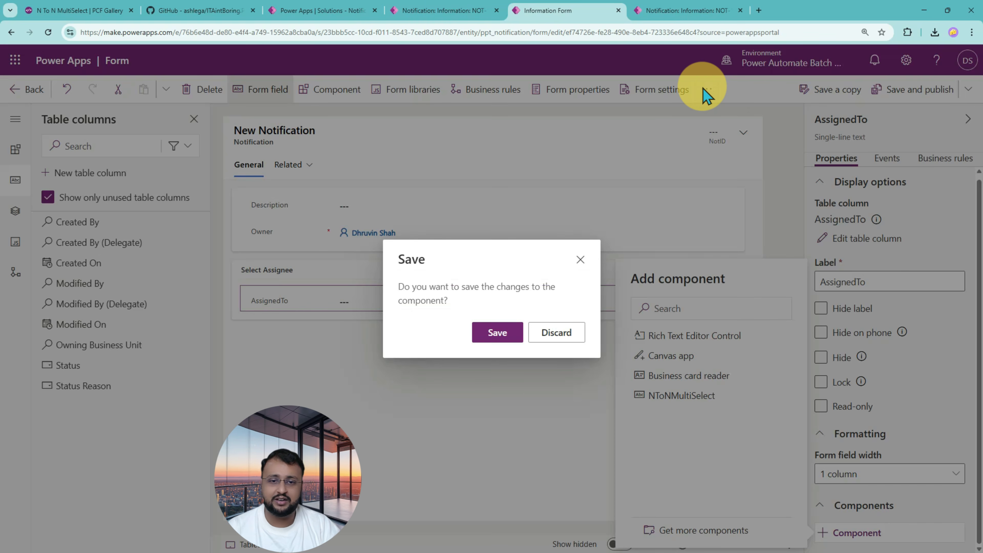
left_click(500, 335)
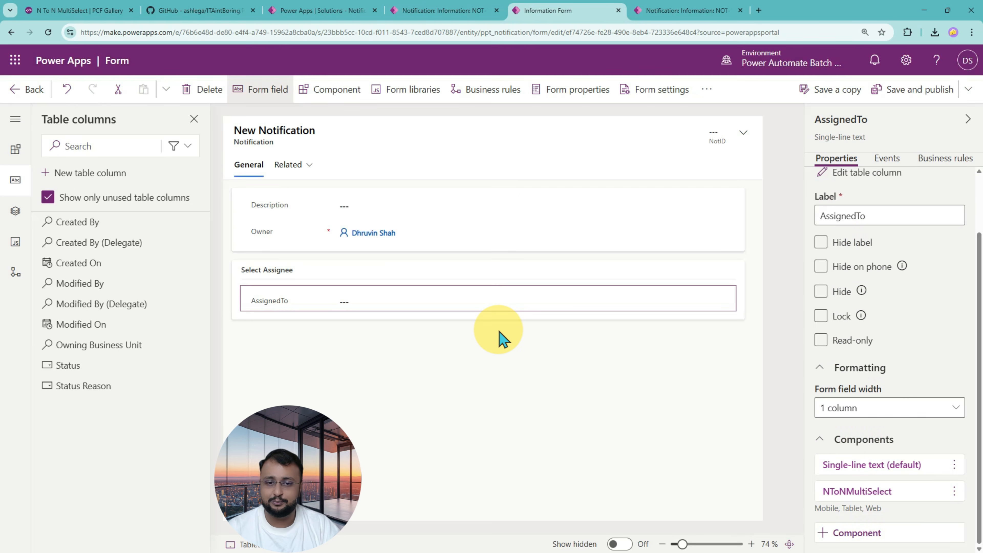
left_click(706, 90)
left_click(754, 116)
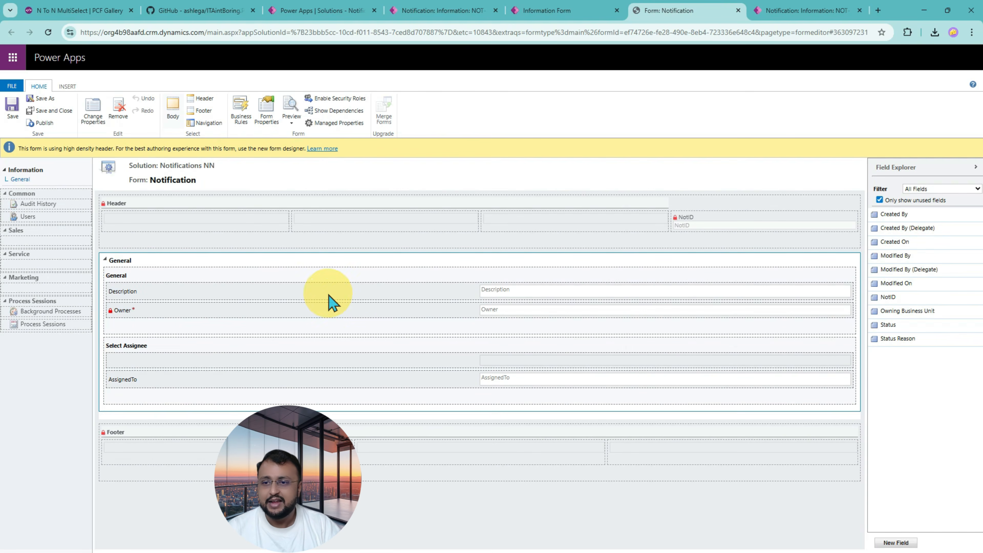
Add the NToNMultiSelect control to the AssignedTo field through its field properties
left_click(558, 381)
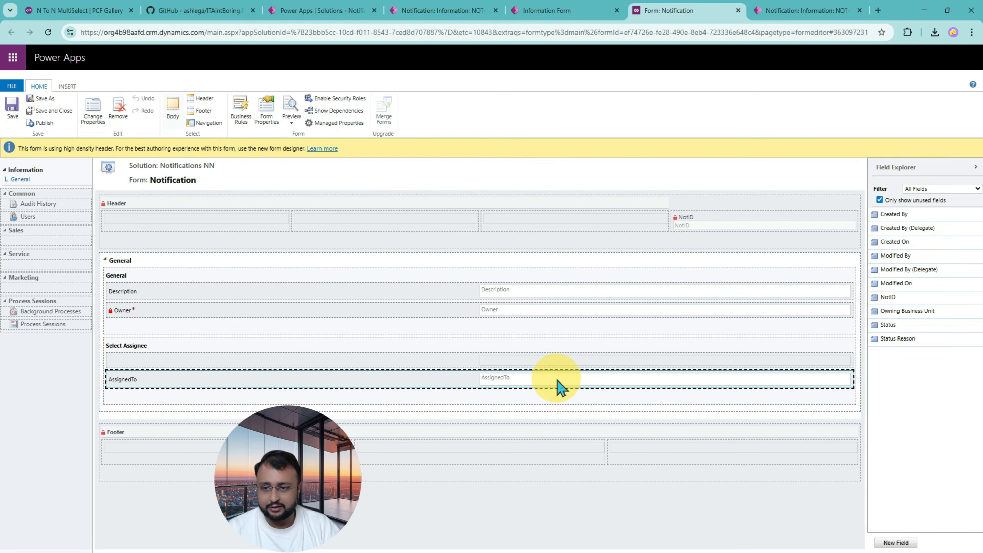
double_click(529, 380)
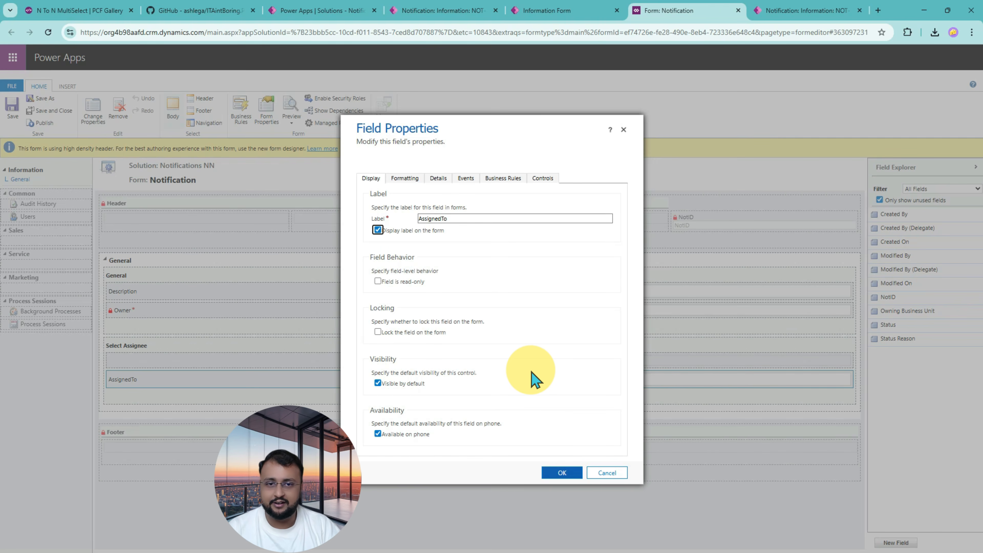
left_click(546, 179)
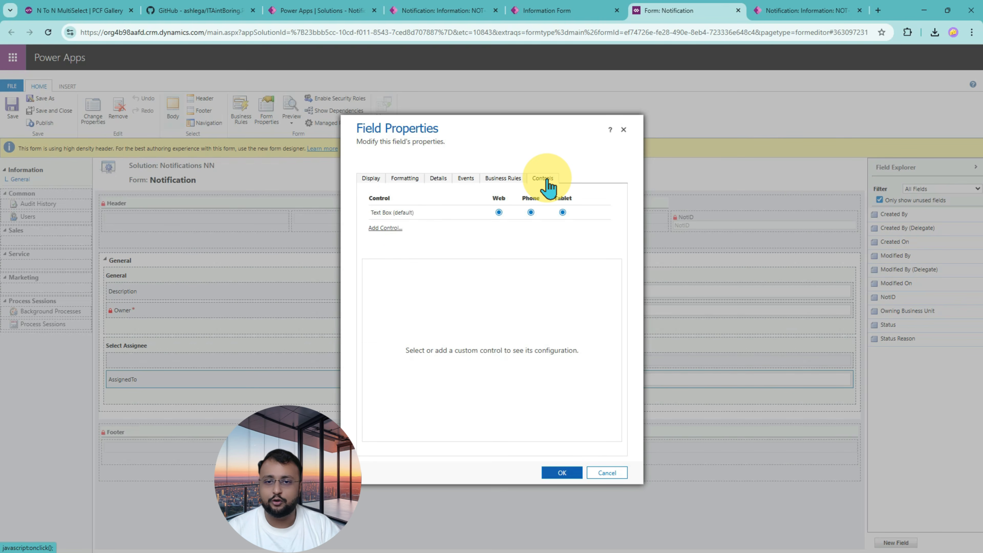
left_click(387, 228)
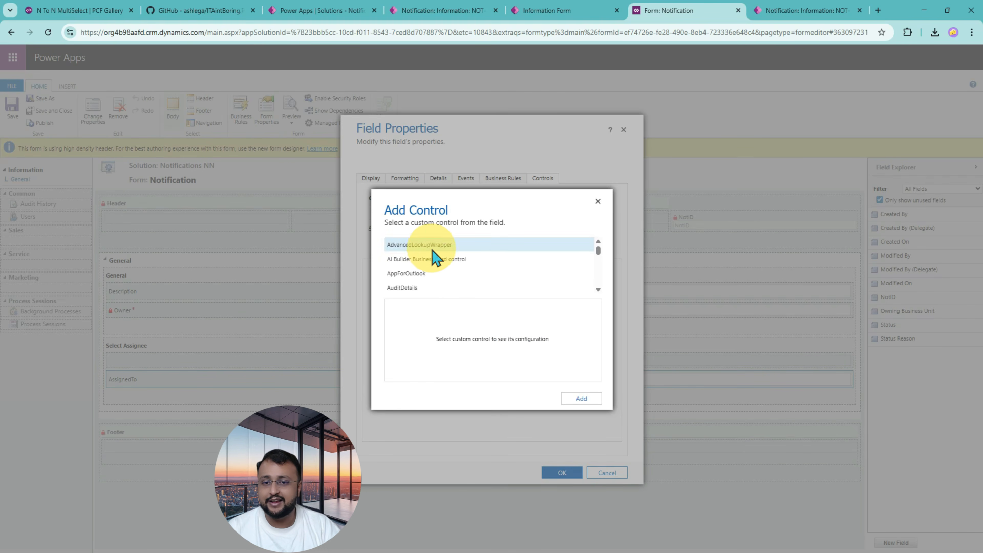
scroll(439, 287, "down", 3)
scroll(466, 272, "down", 15)
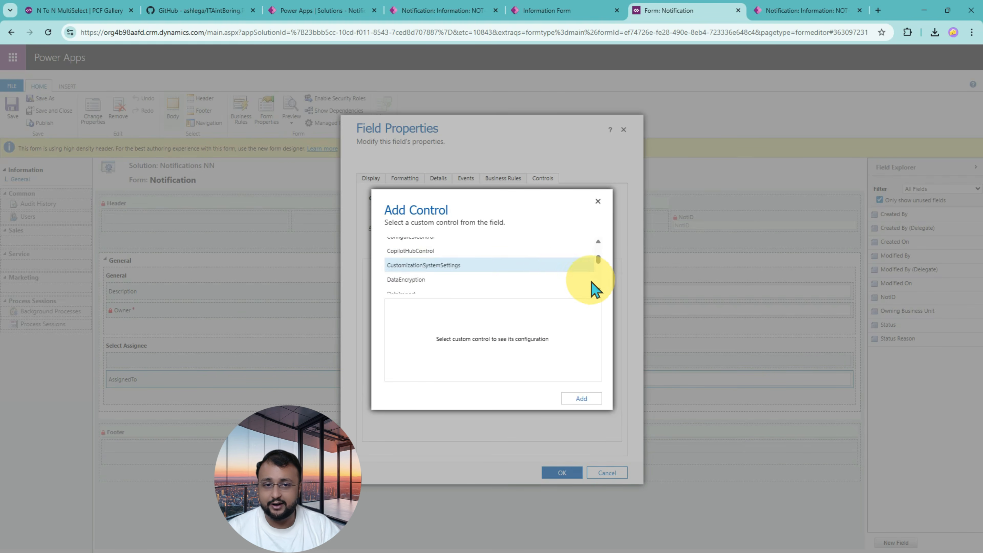
mouse_move(598, 272)
left_mouse_down()
mouse_move(599, 281)
mouse_move(600, 272)
left_mouse_up()
left_click(468, 283)
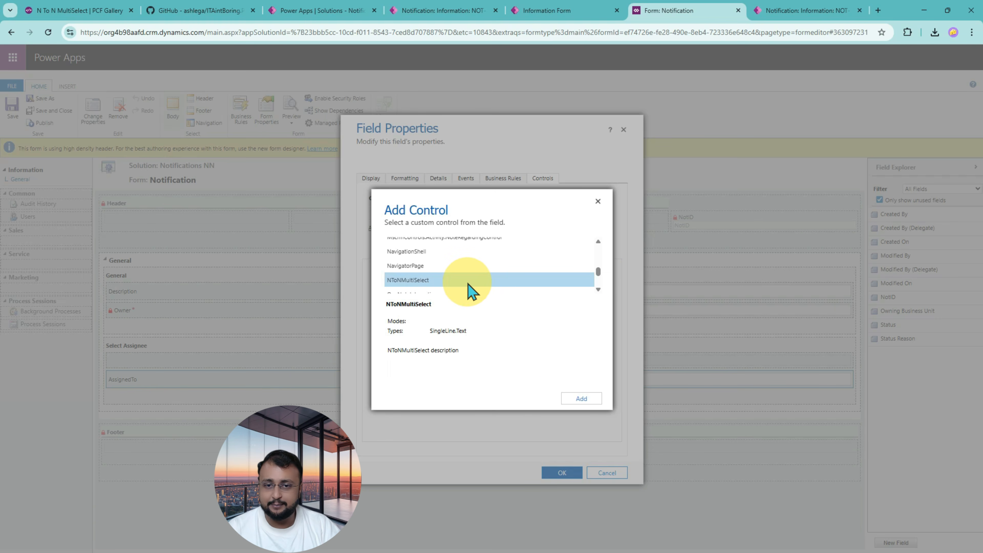
left_click(573, 398)
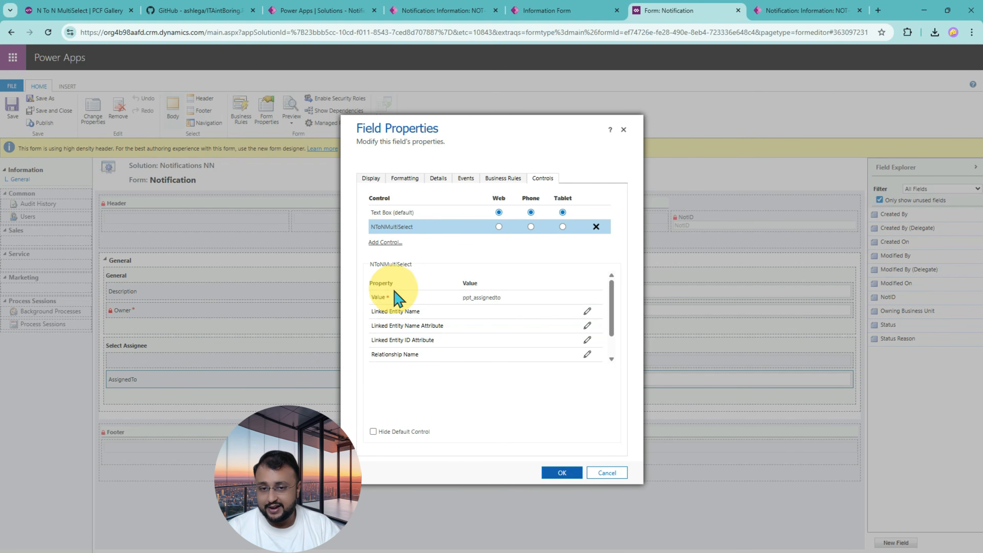
Examine the configurable properties of the NToNMultiSelect control, from the linked entity settings to the FetchXml web resource
mouse_move(358, 249)
left_mouse_down()
mouse_move(387, 295)
mouse_move(627, 412)
left_mouse_up()
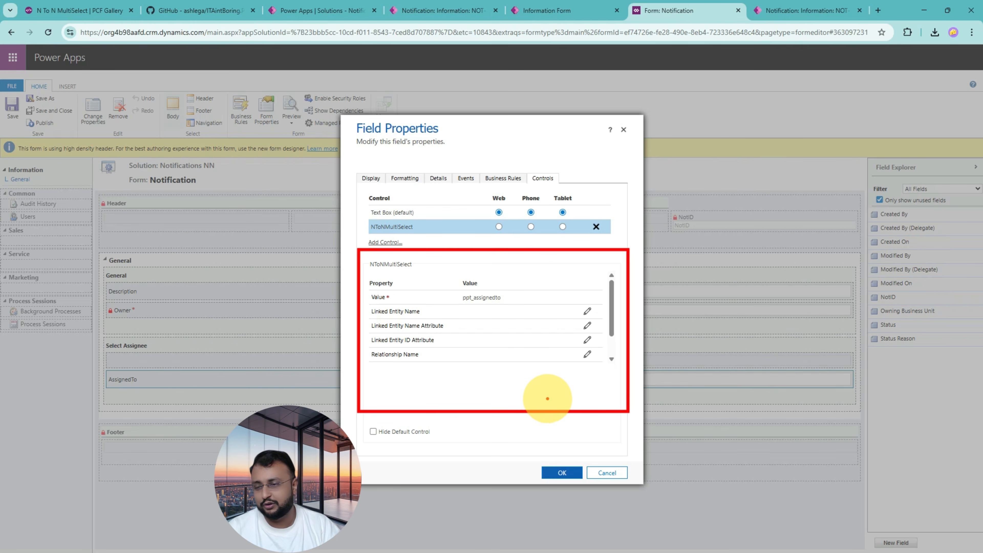
mouse_move(370, 317)
left_mouse_down()
mouse_move(408, 315)
mouse_move(426, 329)
left_mouse_up()
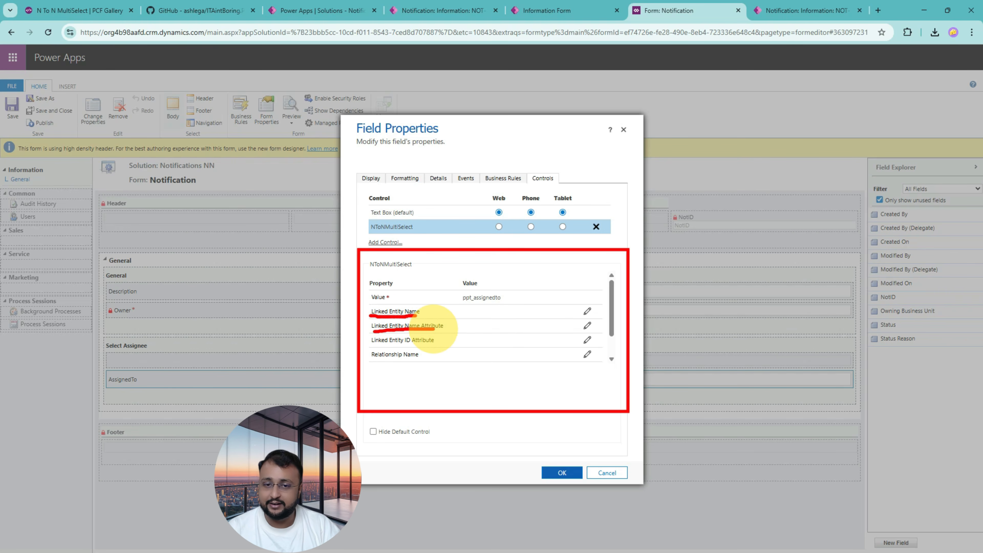
left_click_drag(375, 346, 431, 344)
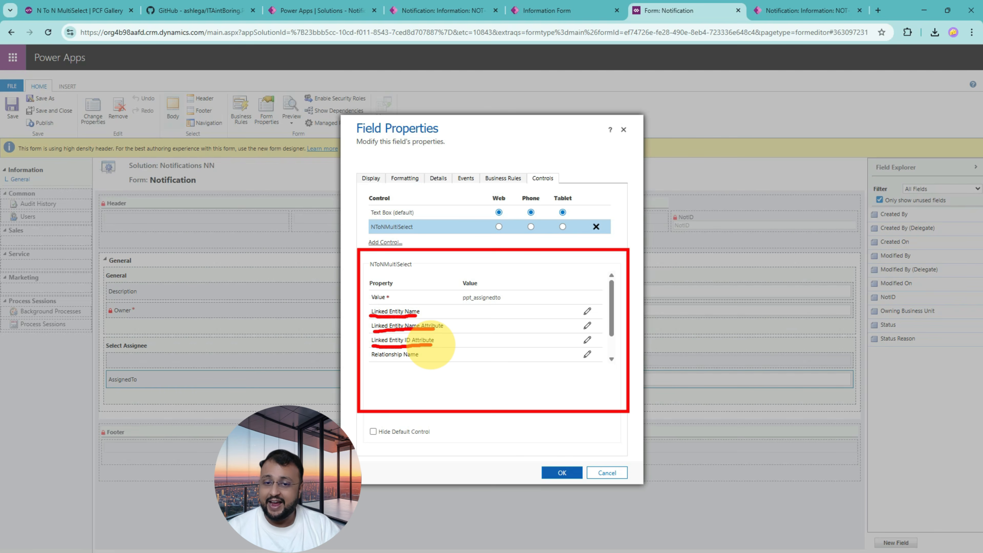
key("Escape")
scroll(395, 341, "down", 2)
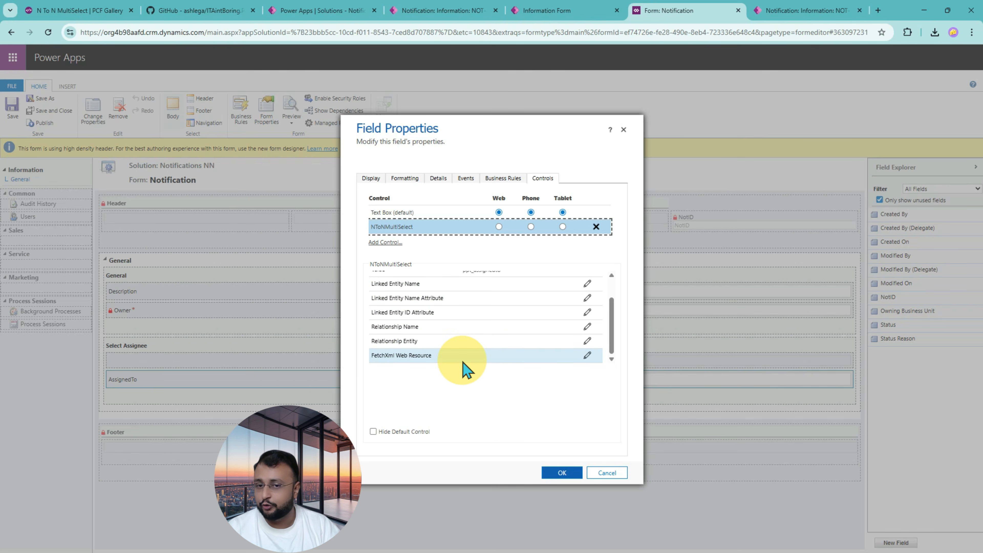
scroll(464, 368, "up", 2)
scroll(465, 367, "down", 2)
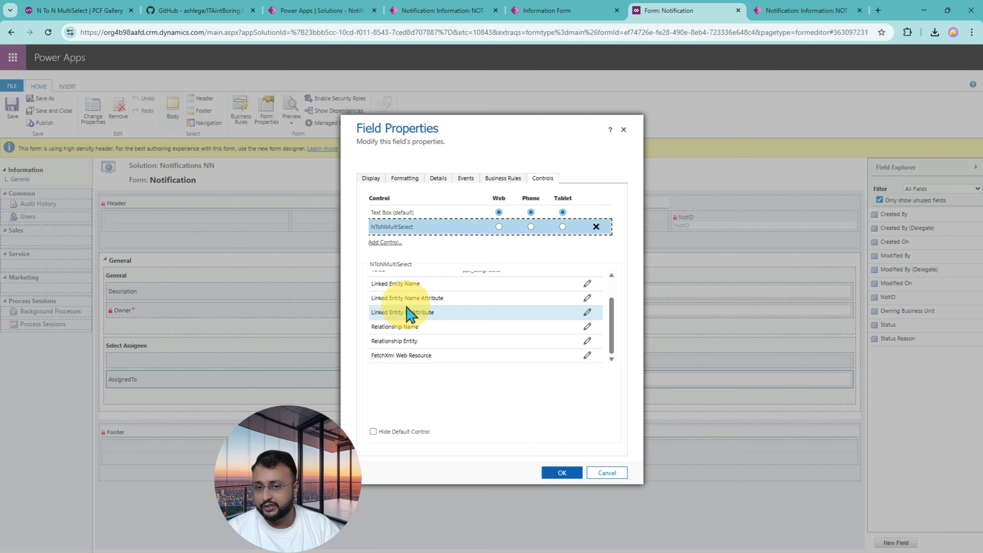
Bind the control's Linked Entity Name property to the static SingleLine.Text value systemuser
left_click(587, 285)
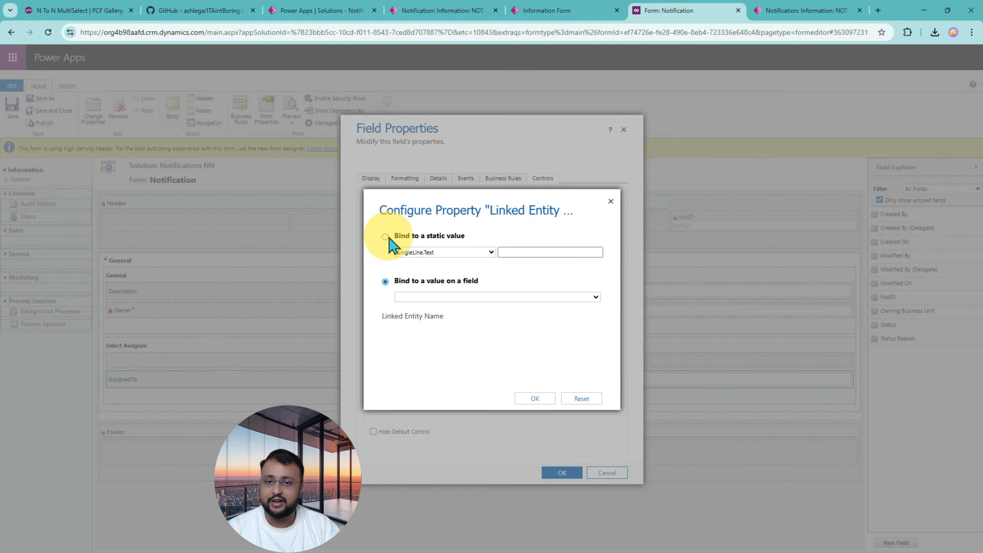
left_click(386, 238)
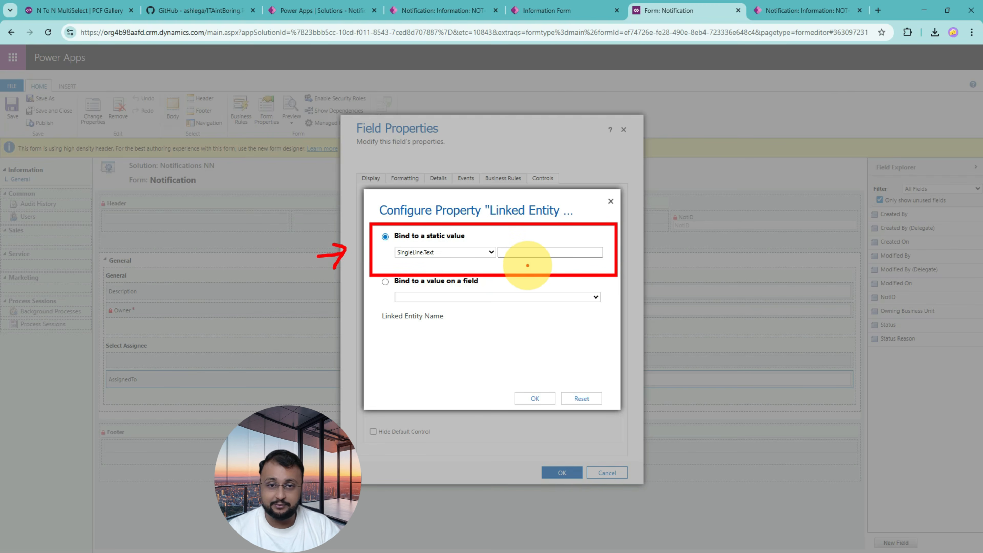
left_click(518, 252)
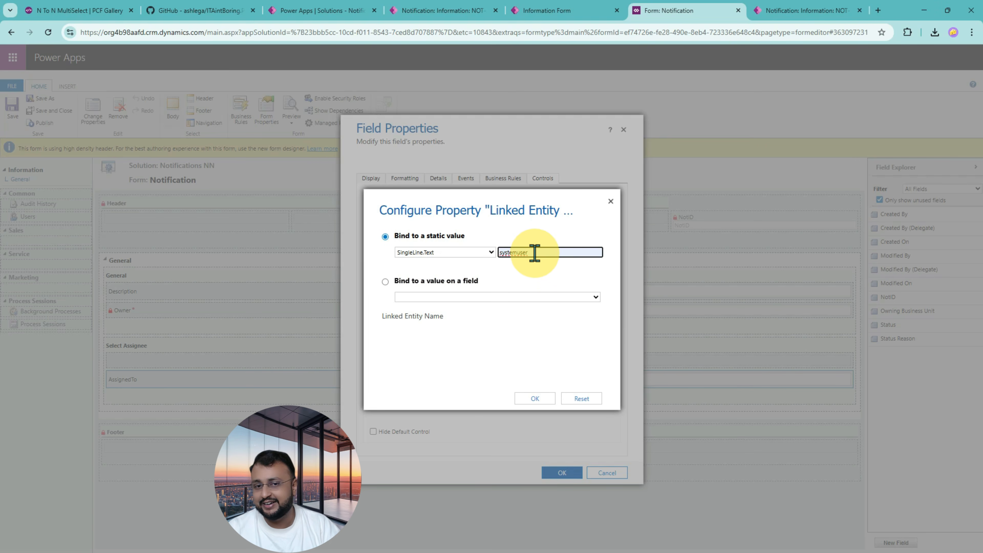
left_click_drag(534, 252, 484, 260)
left_click(477, 266)
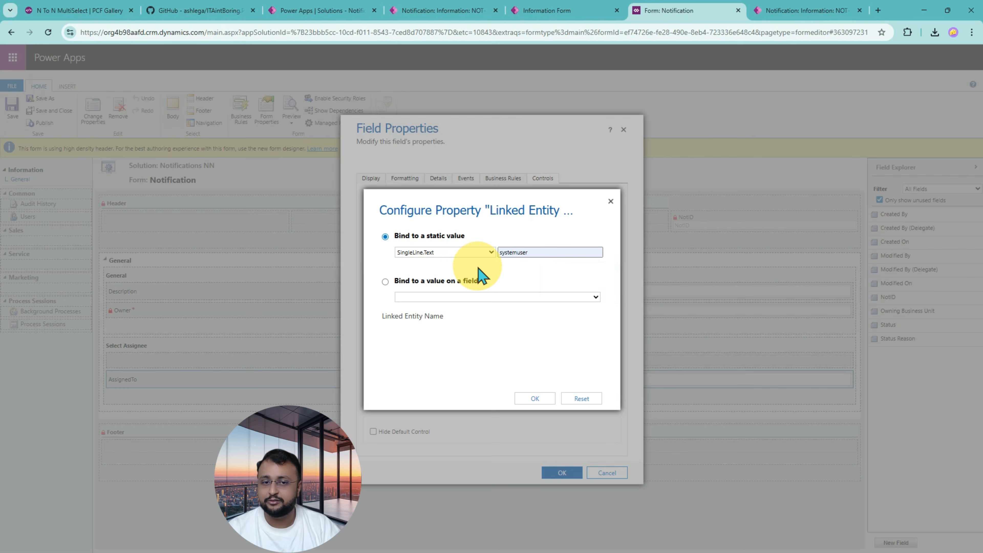
left_click(538, 402)
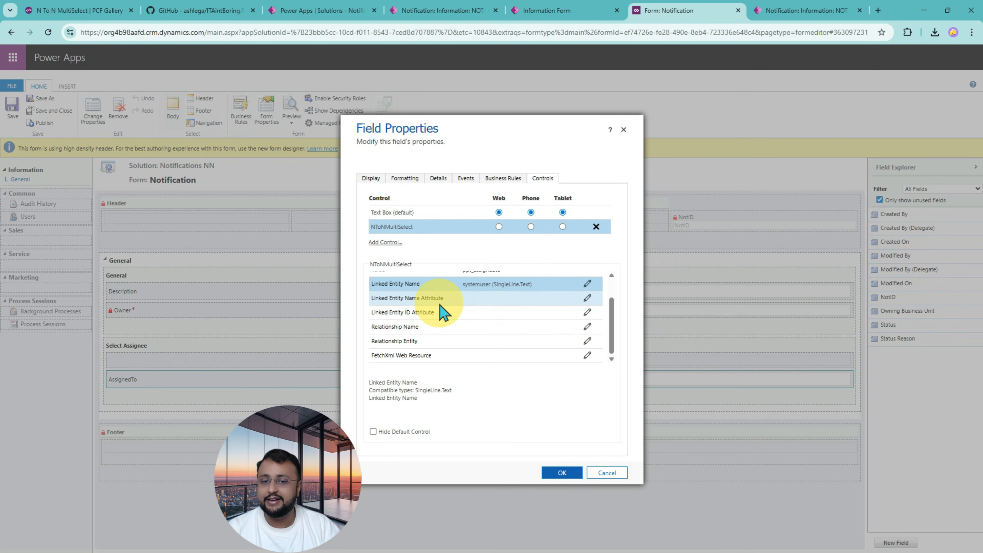
Bind the Linked Entity Name Attribute property to the static SingleLine.Text value fullname
left_click(588, 298)
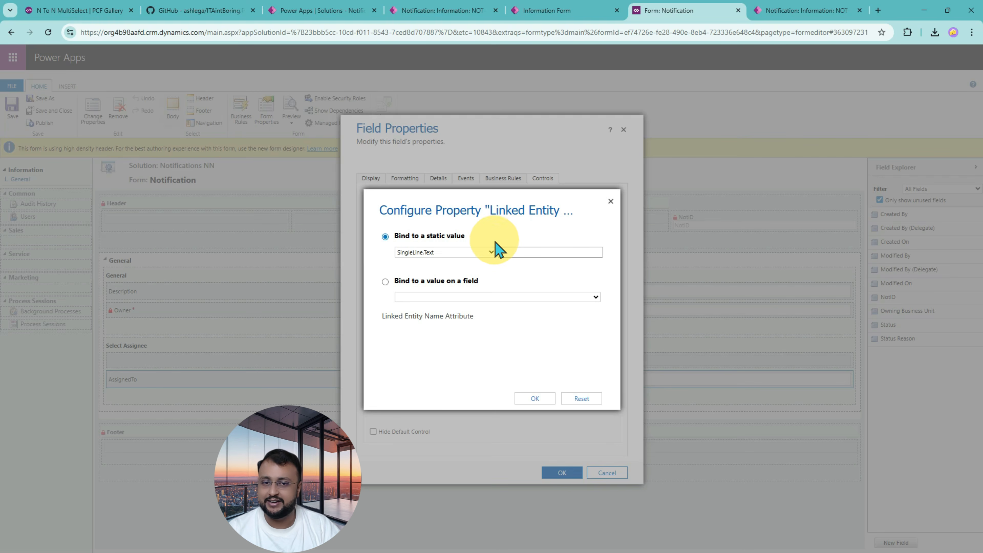
left_click(527, 251)
left_click(569, 329)
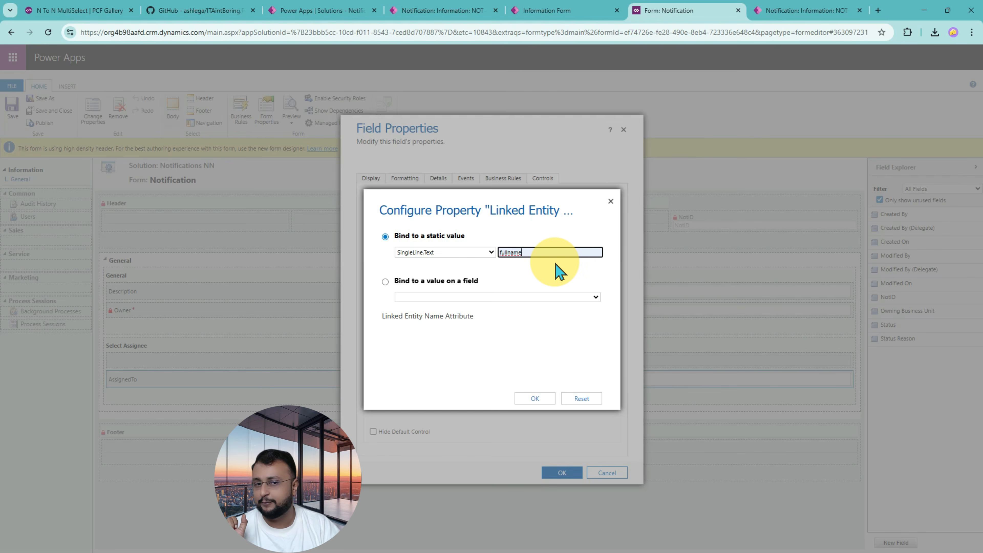
left_click(527, 404)
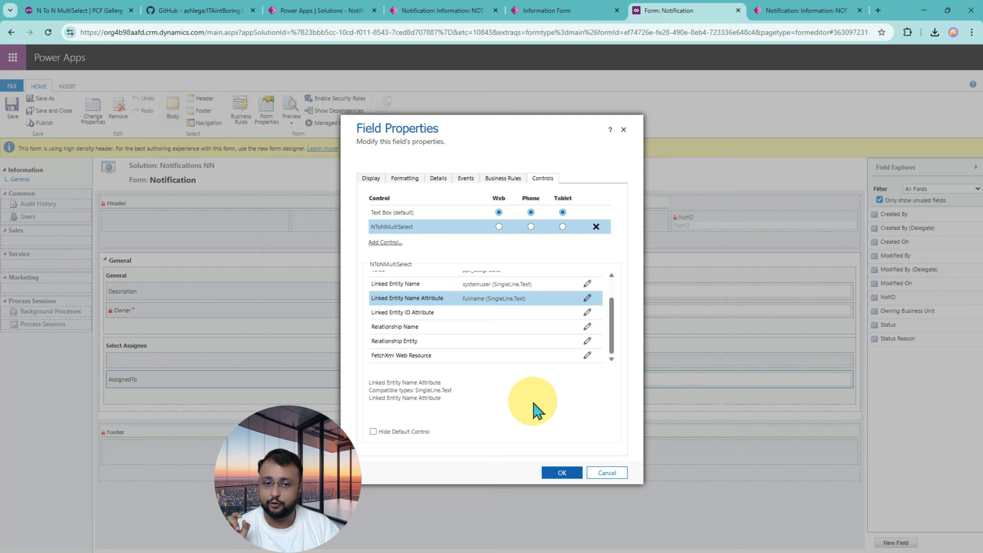
Open the environment's table list in a new browser tab and search it for user
left_click(308, 12)
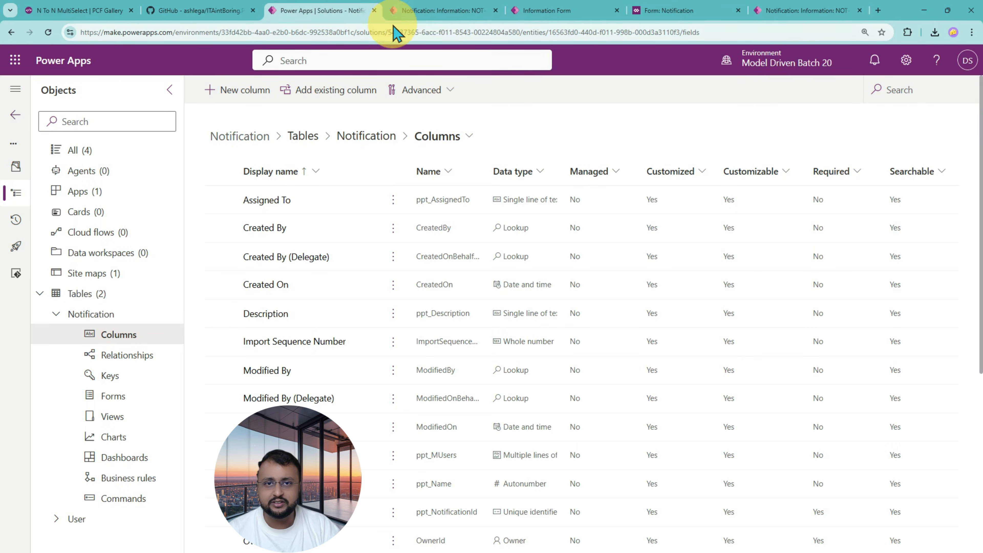
left_click(442, 15)
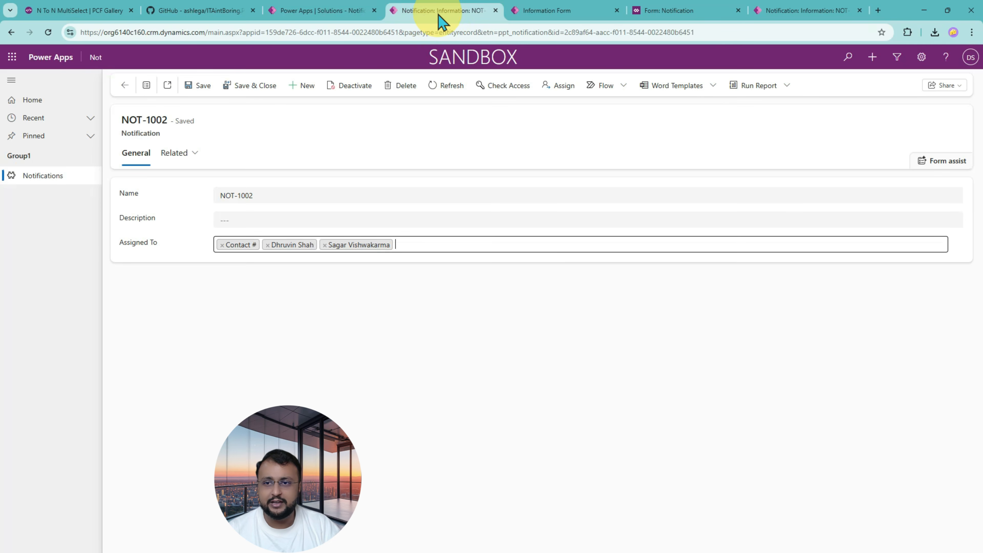
left_click(556, 16)
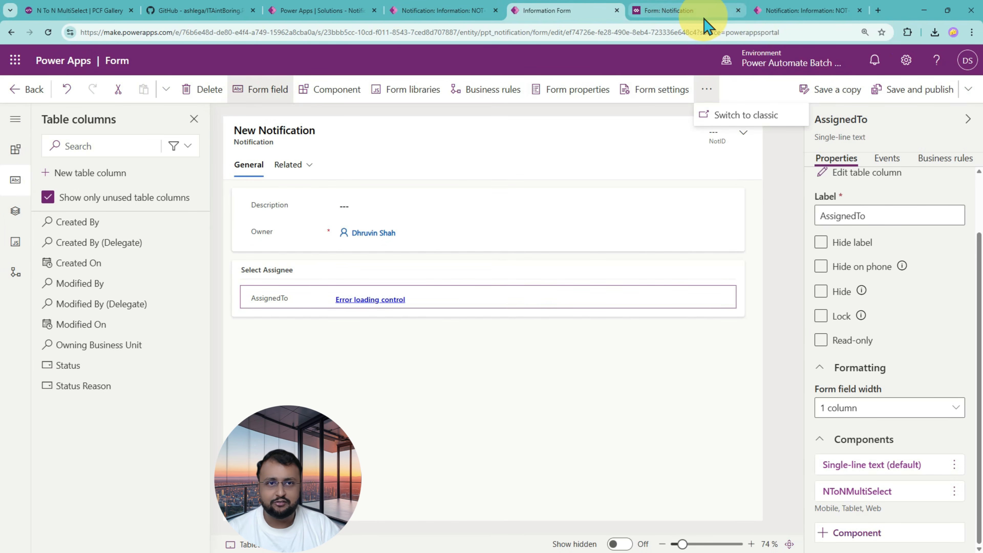
left_click(779, 12)
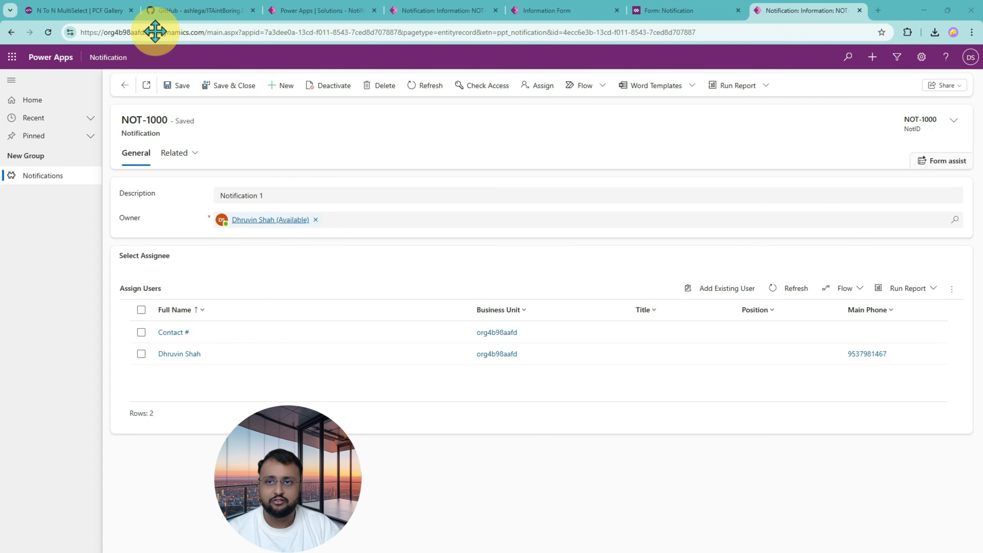
left_click(879, 11)
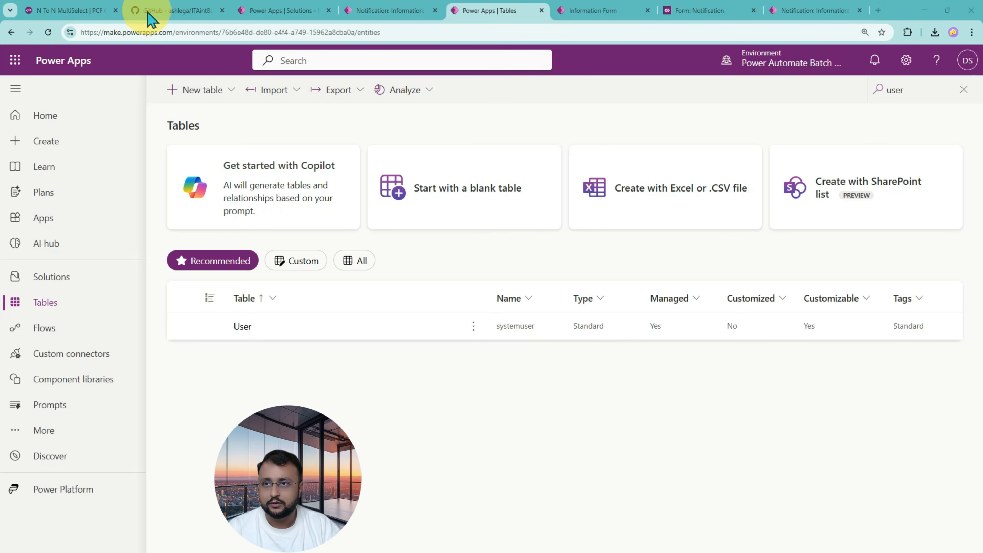
Open the User table and check its logical name in the advanced table properties, leaving the properties without saving
left_click(245, 334)
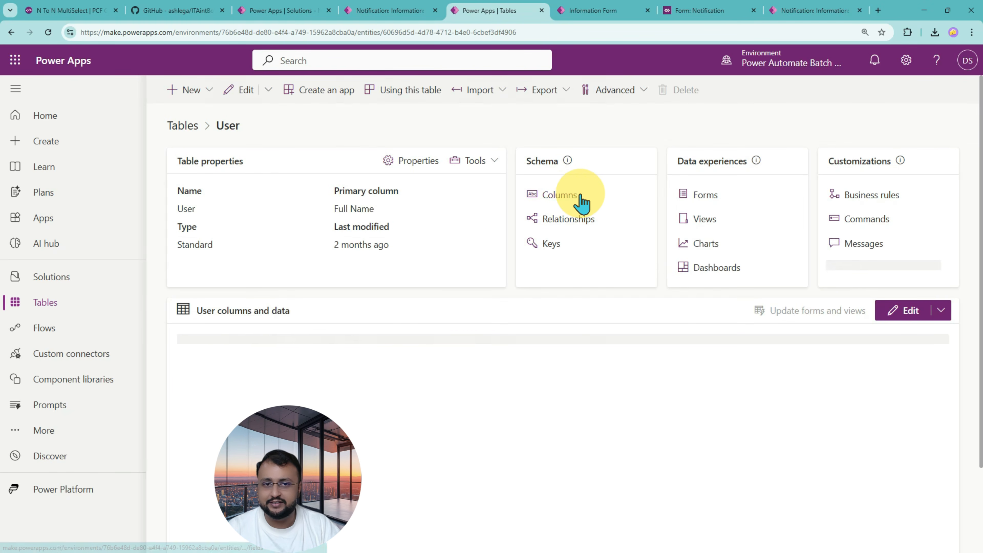
left_click(422, 162)
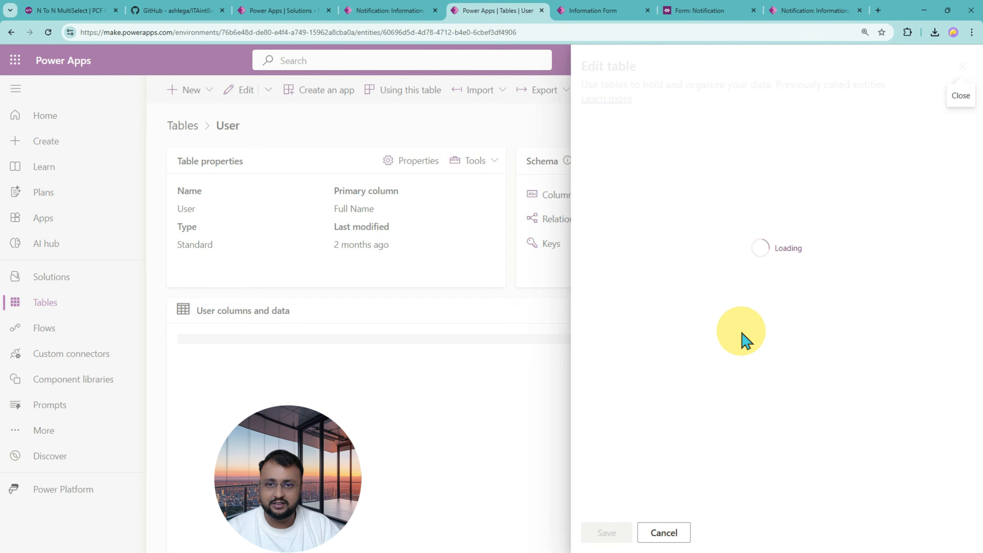
left_click(657, 347)
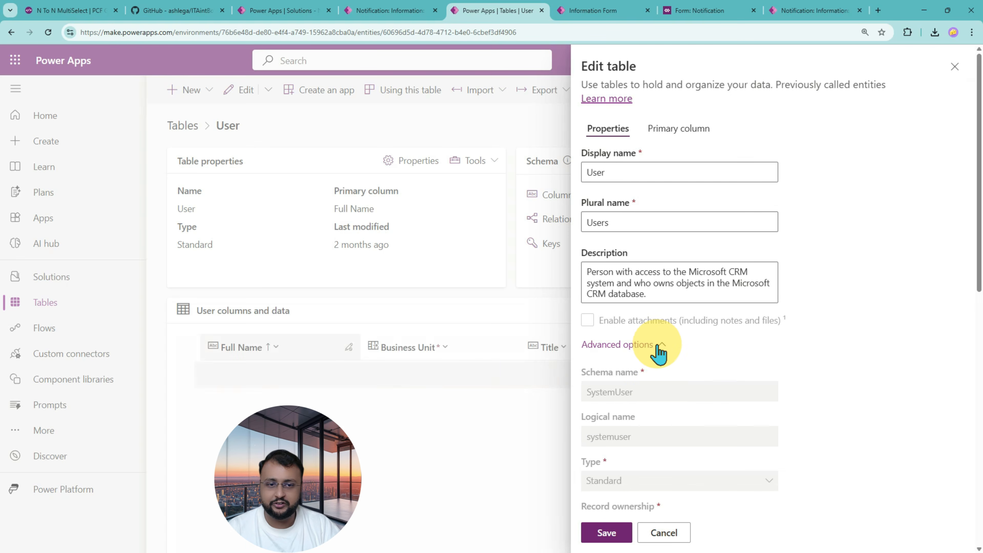
left_click_drag(637, 438, 583, 438)
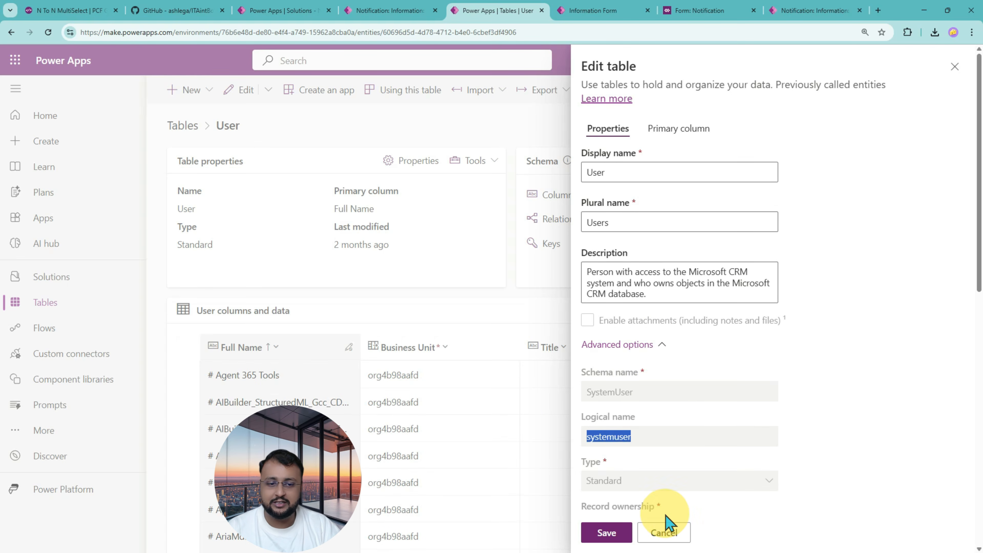
left_click(667, 534)
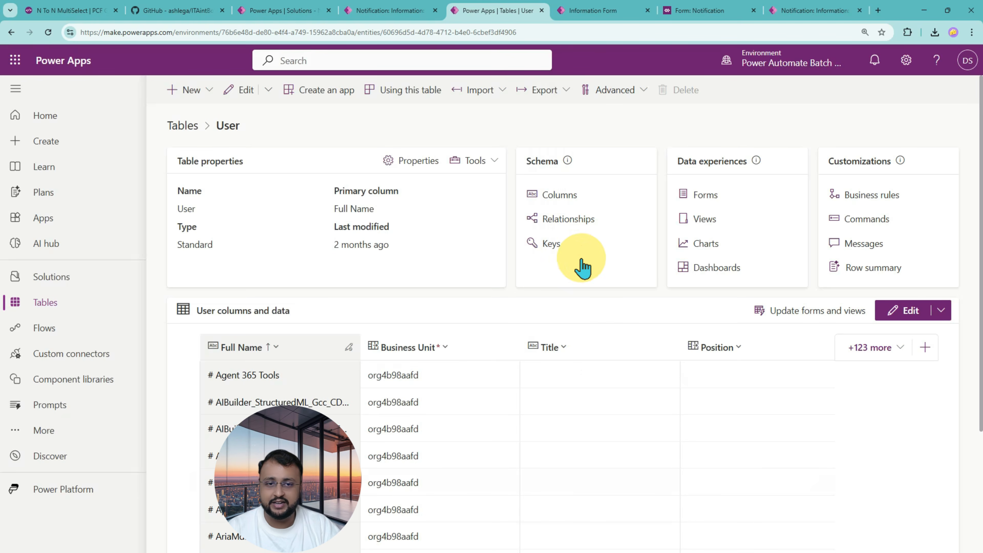
Open the User table's columns and search the page for "prima" to locate the primary name column
left_click(560, 195)
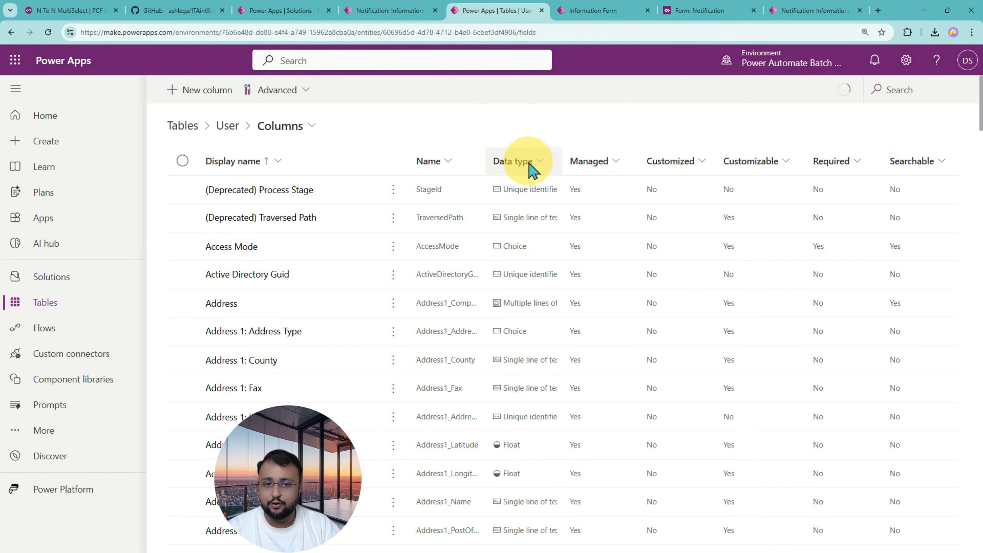
scroll(378, 285, "down", 10)
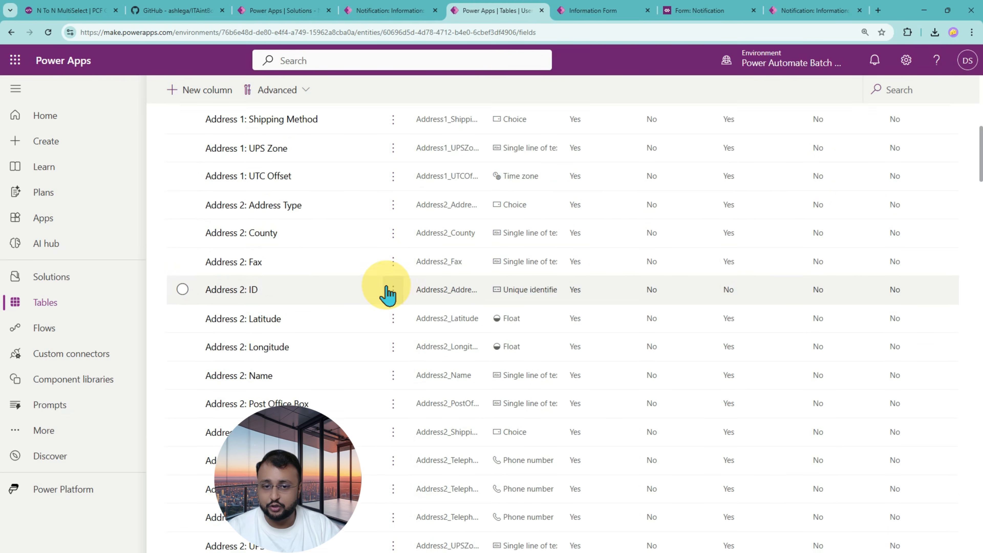
scroll(387, 294, "down", 5)
key("ctrl+f")
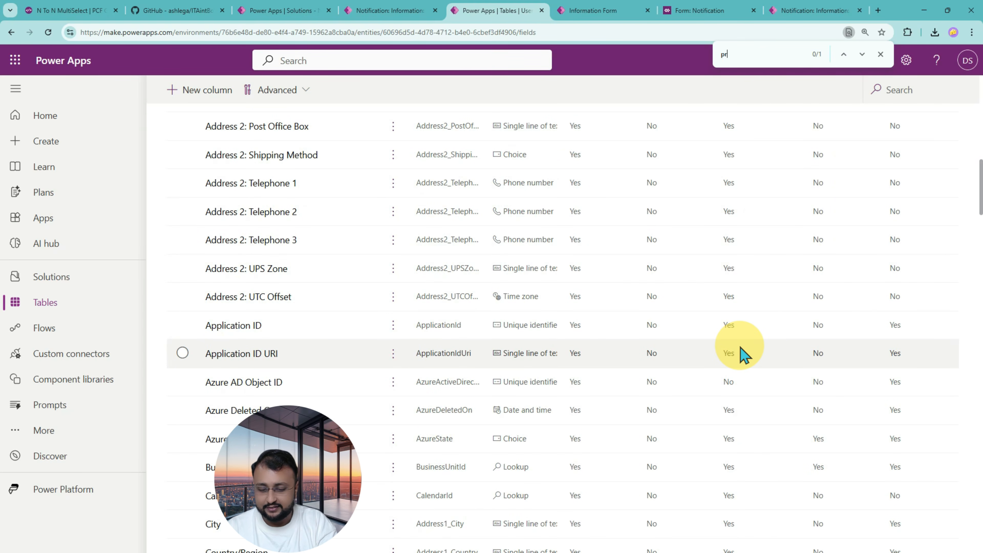
type("prima")
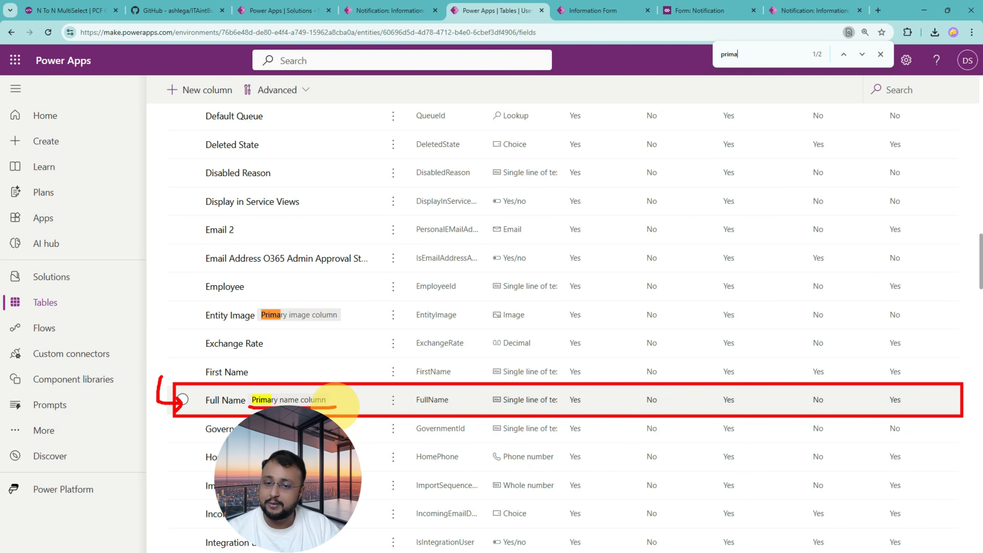
Open the Full Name column and check its logical name in the advanced options, closing it without saving
left_click(225, 401)
scroll(697, 387, "down", 1)
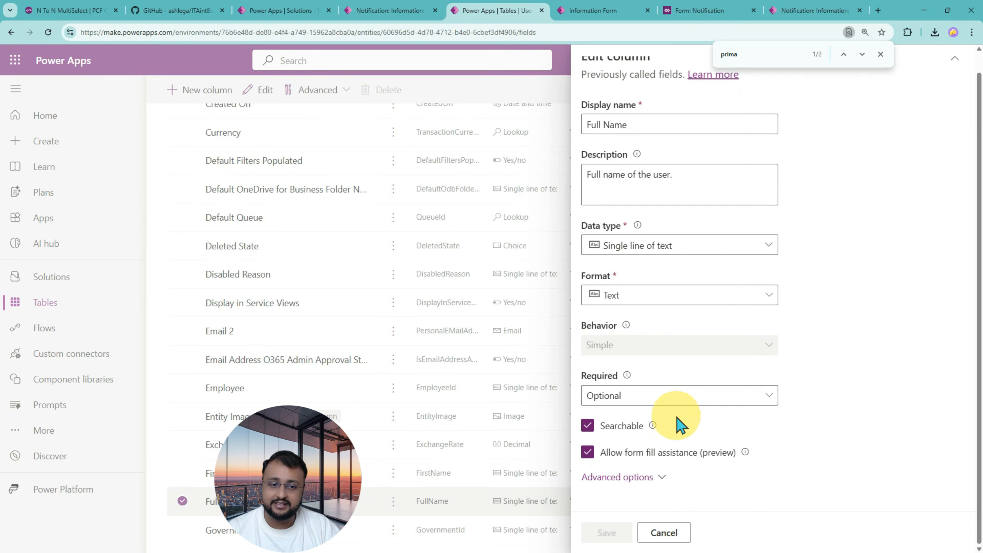
left_click(663, 479)
scroll(701, 450, "down", 1)
scroll(703, 440, "down", 3)
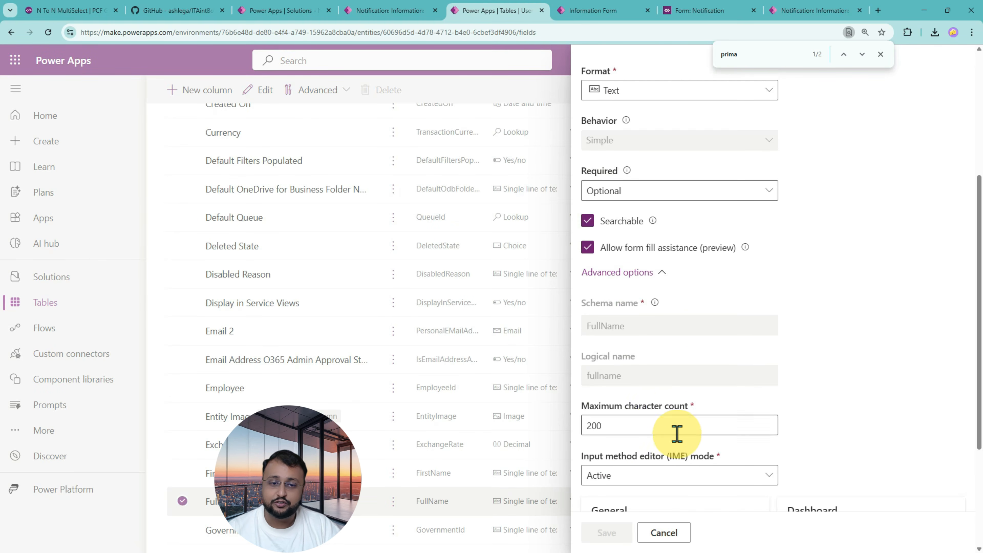
left_click_drag(636, 385, 586, 386)
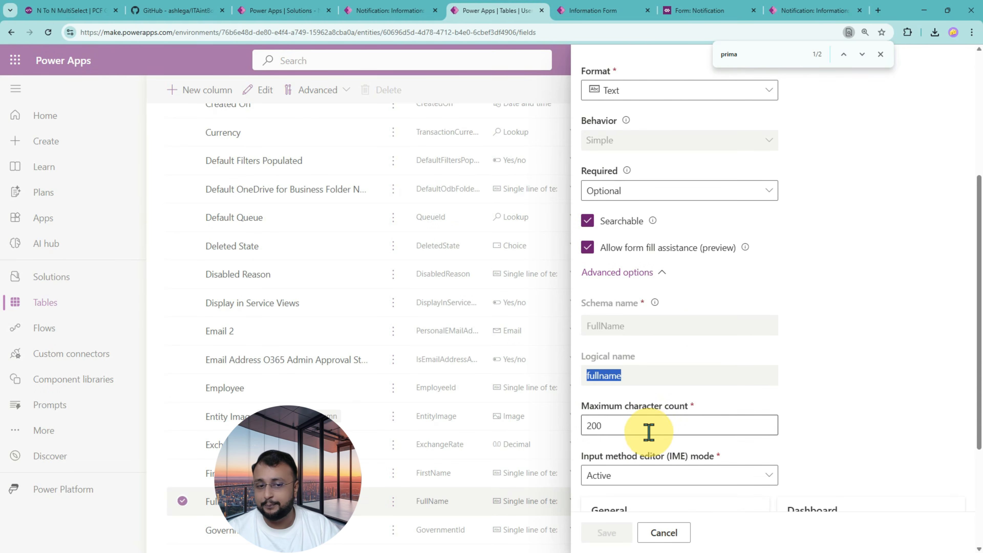
left_click(665, 534)
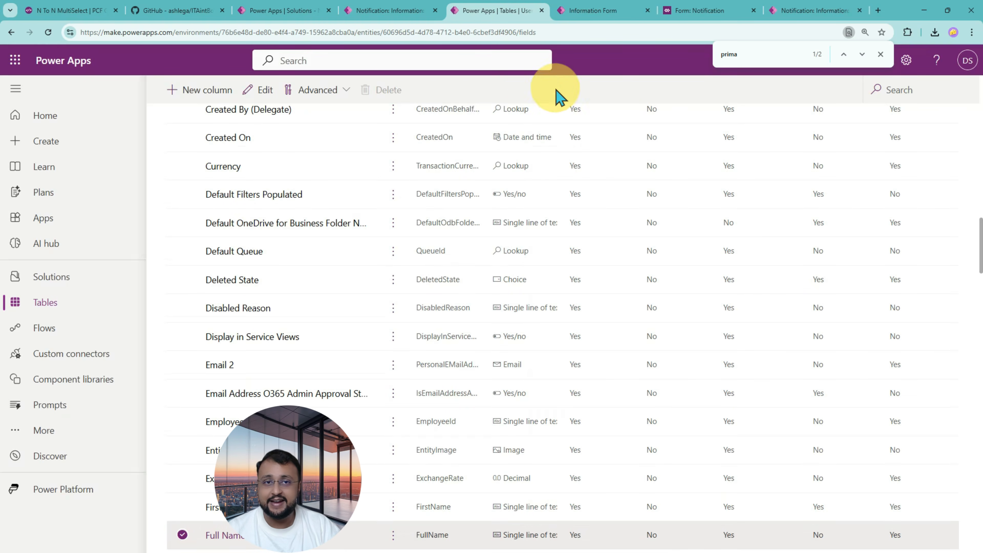
Return to the classic Notification form to review the NToNMultiSelect properties of the AssignedTo field
left_click(600, 13)
left_click(389, 12)
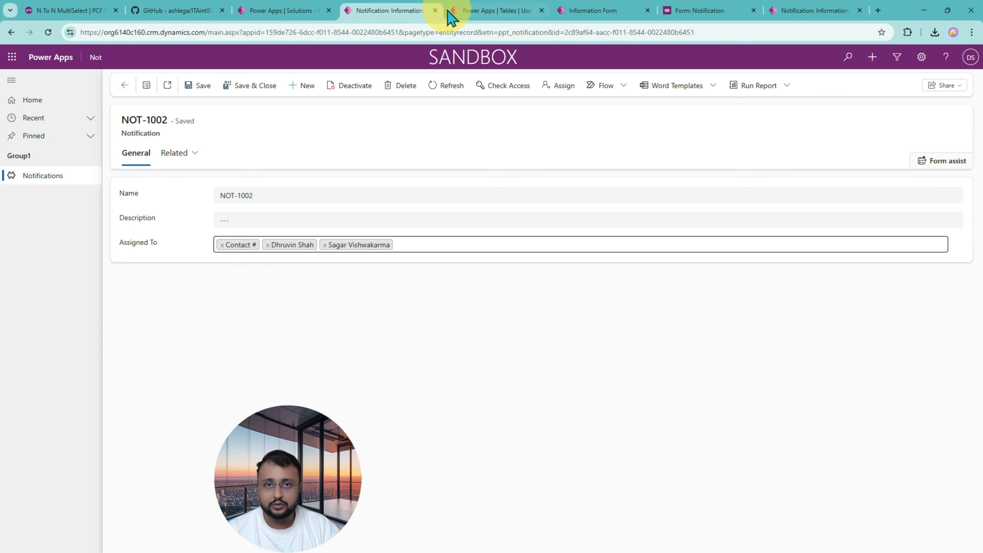
left_click(710, 14)
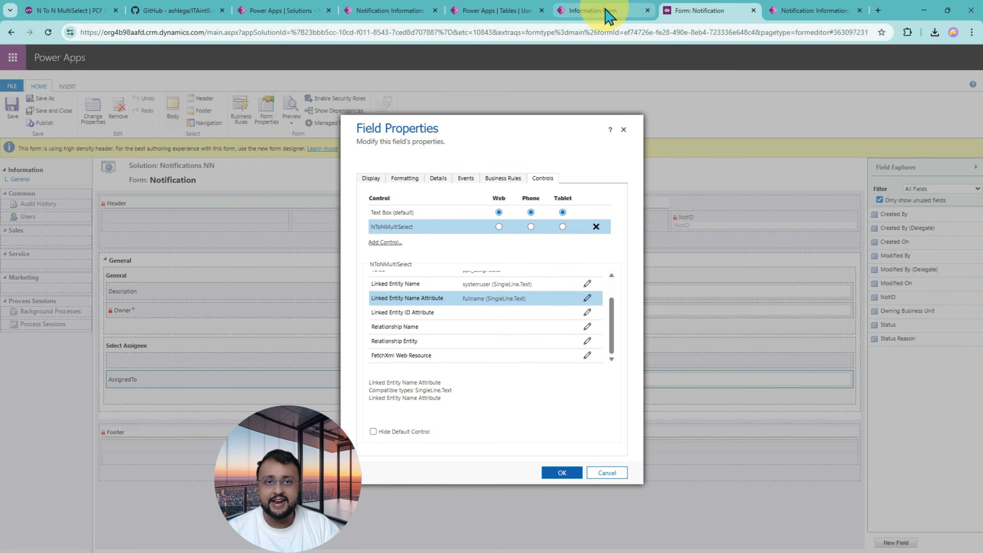
Go back to the User table's columns and search the page for "user" to look for the ID column
left_click(482, 16)
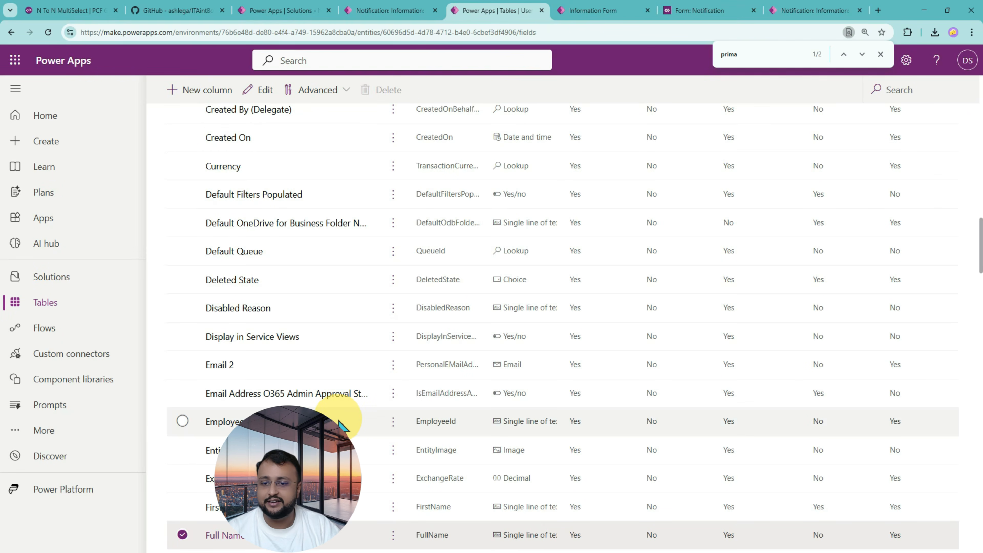
scroll(346, 426, "down", 6)
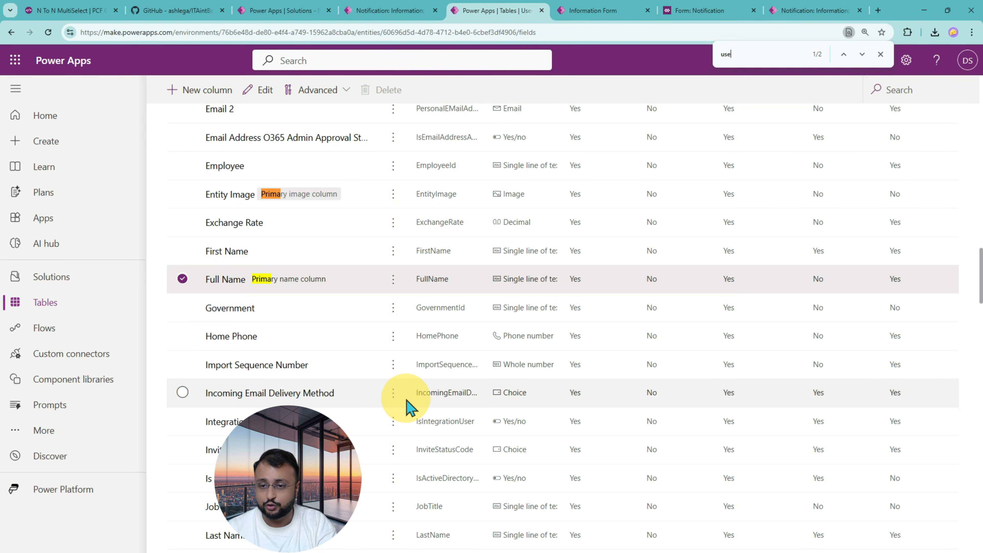
key("Return")
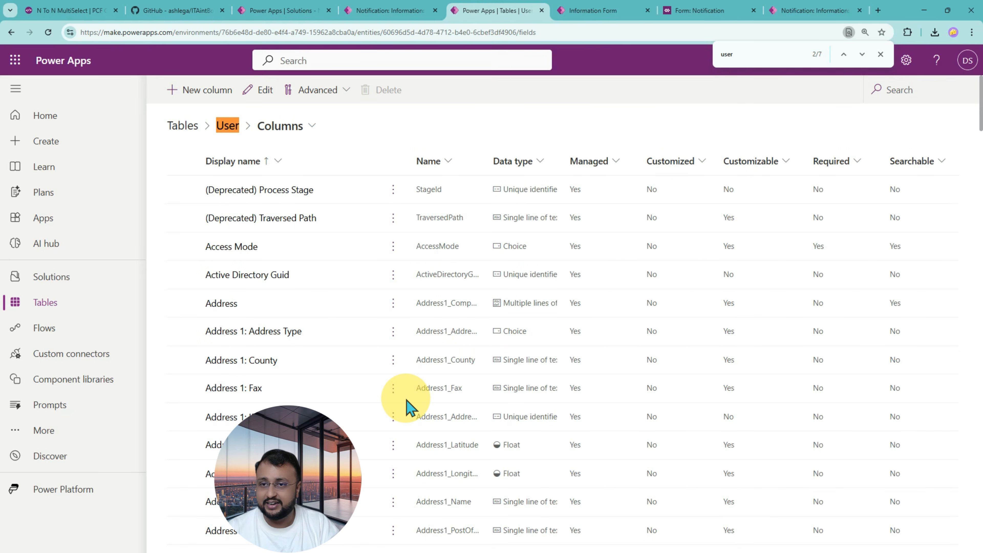
key("Return")
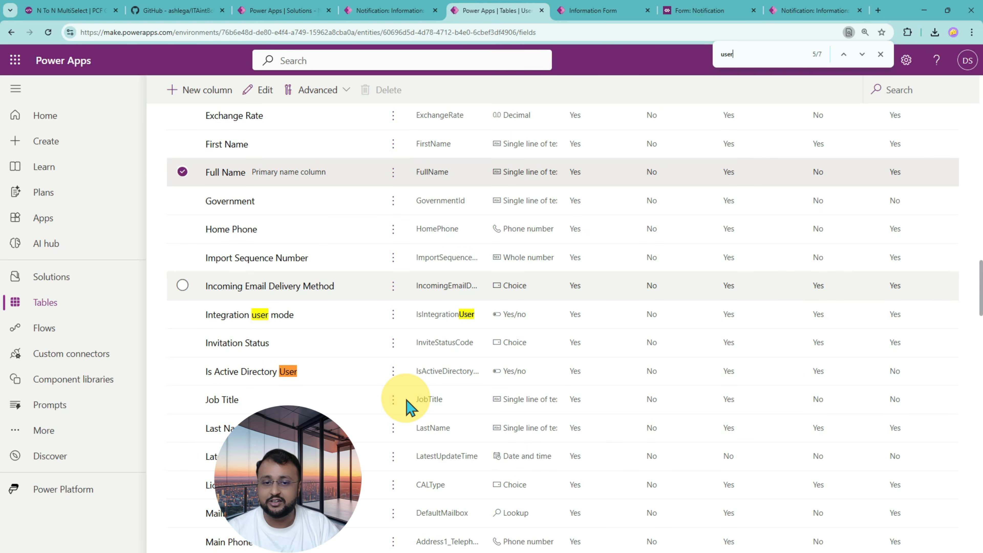
scroll(406, 402, "down", 6)
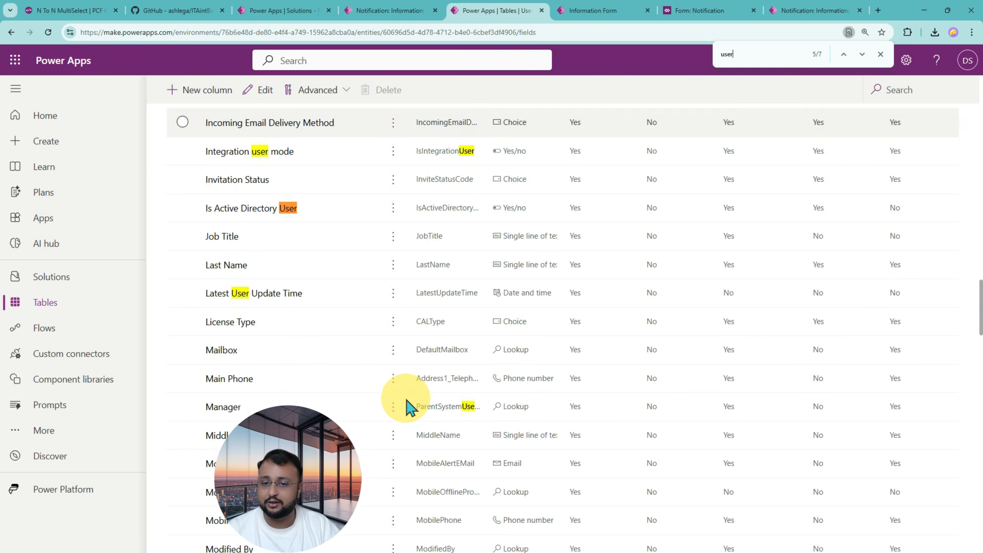
Filter the User table's columns by data type to list only the Unique identifier columns
scroll(450, 377, "up", 3)
scroll(554, 248, "up", 15)
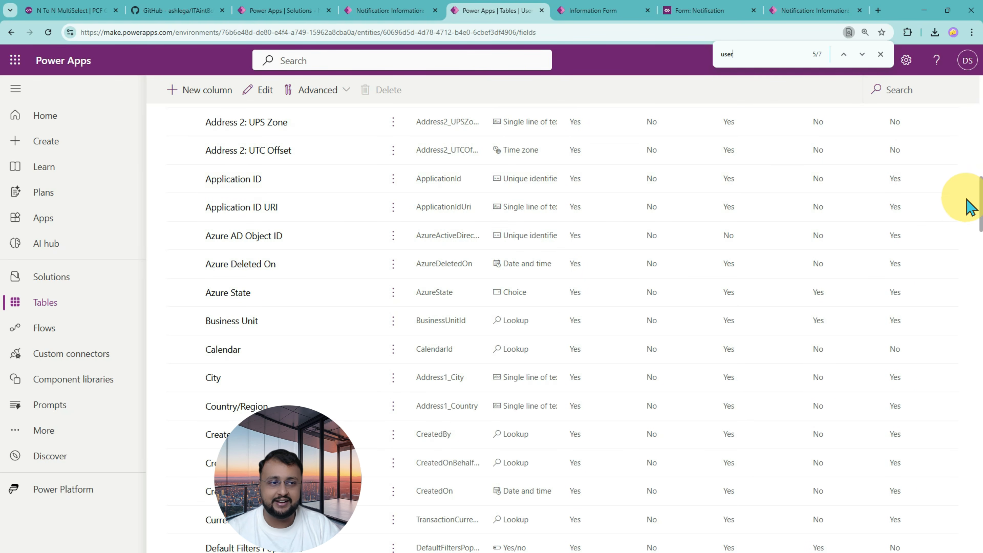
left_click_drag(980, 195, 968, 55)
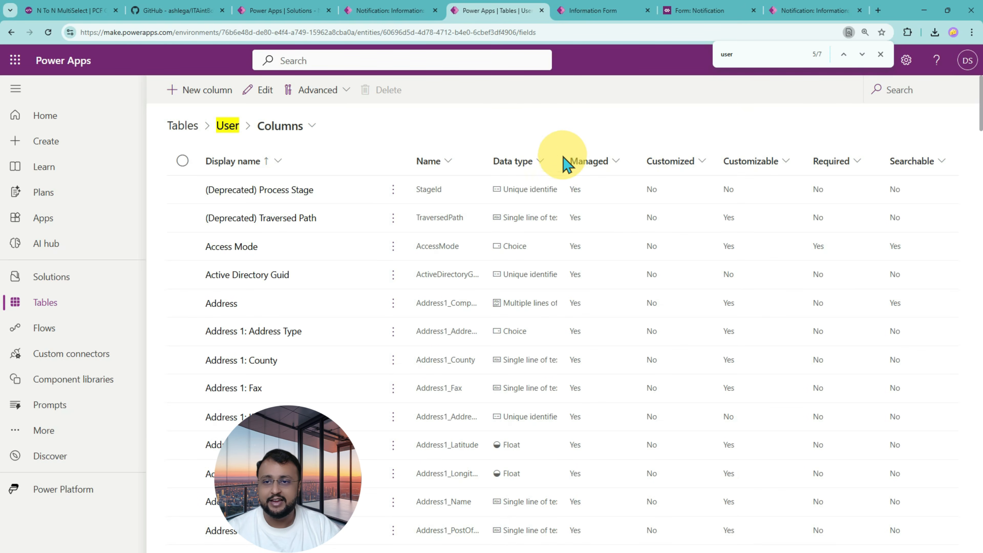
left_click(550, 158)
left_click(538, 244)
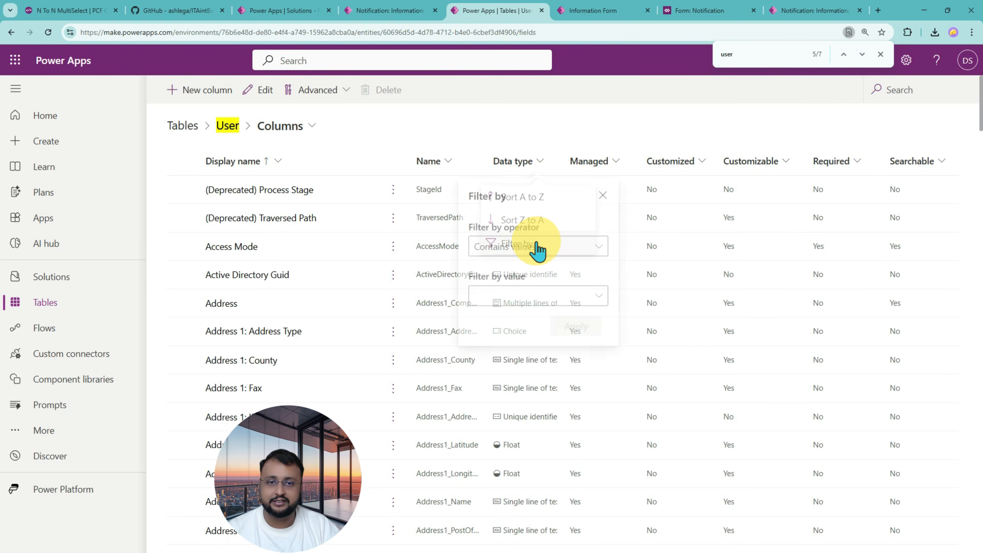
left_click(589, 308)
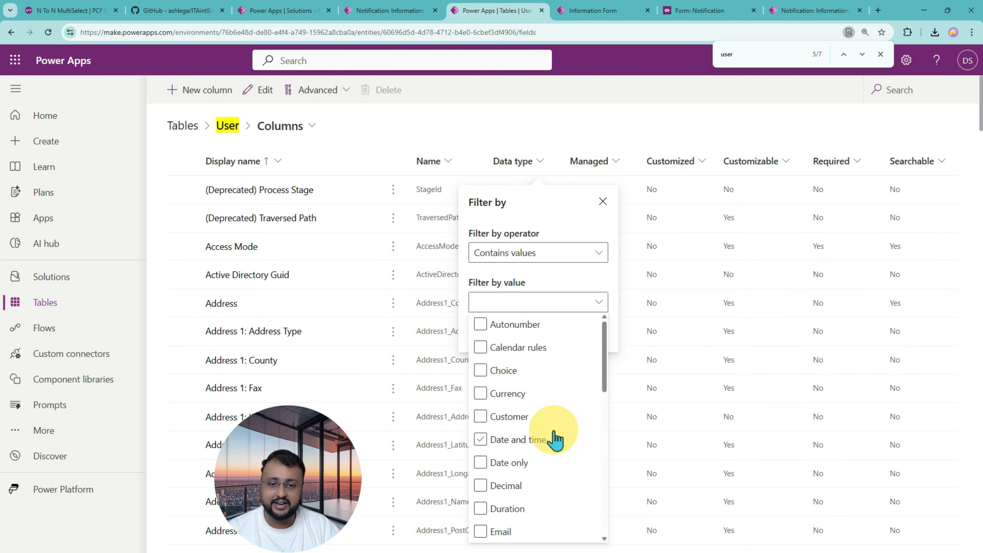
scroll(525, 525, "down", 5)
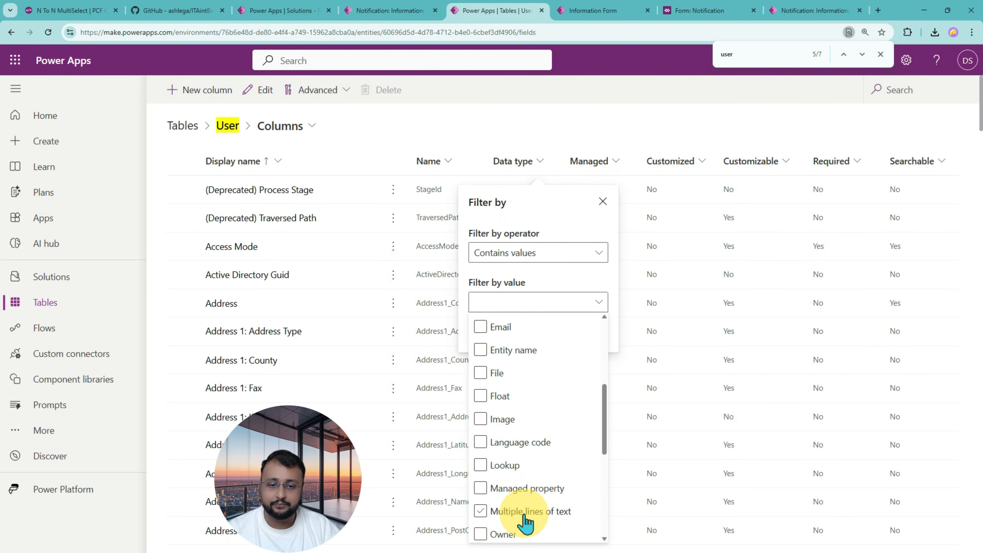
scroll(525, 522, "down", 5)
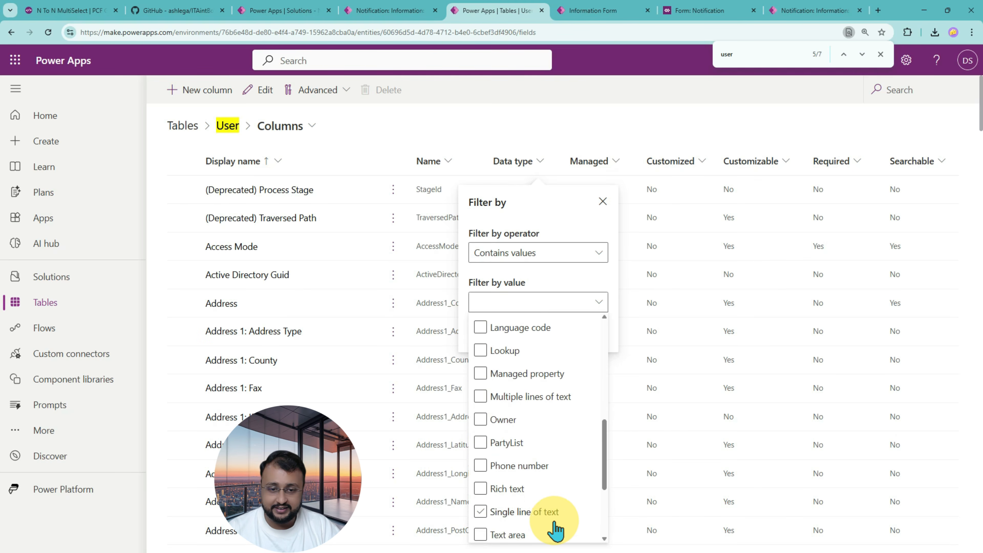
scroll(556, 531, "down", 3)
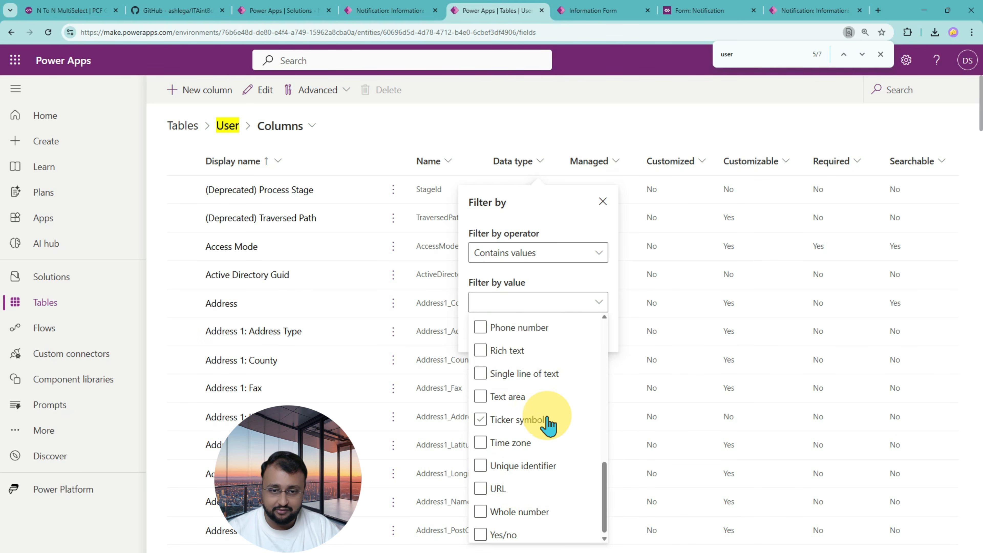
scroll(549, 424, "up", 12)
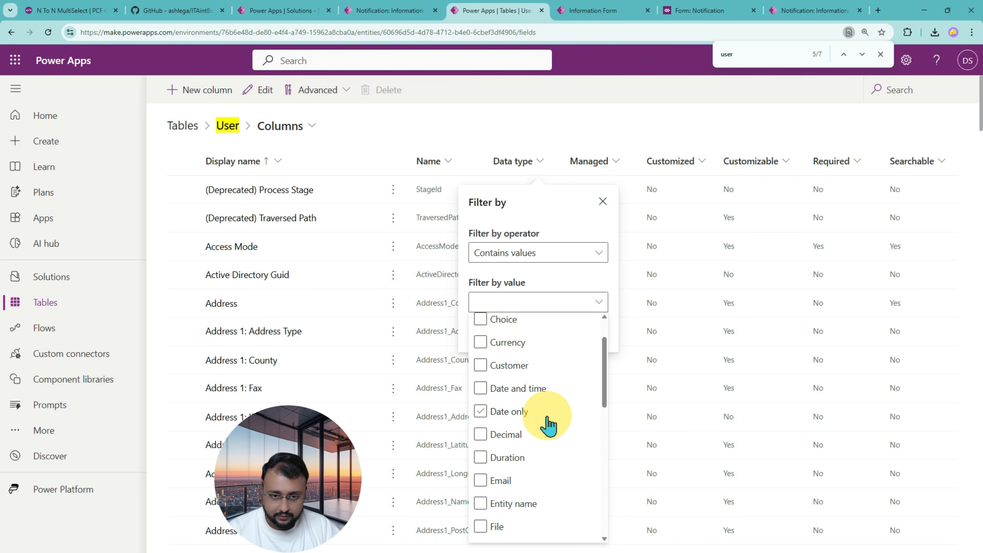
scroll(549, 424, "up", 2)
scroll(549, 424, "down", 6)
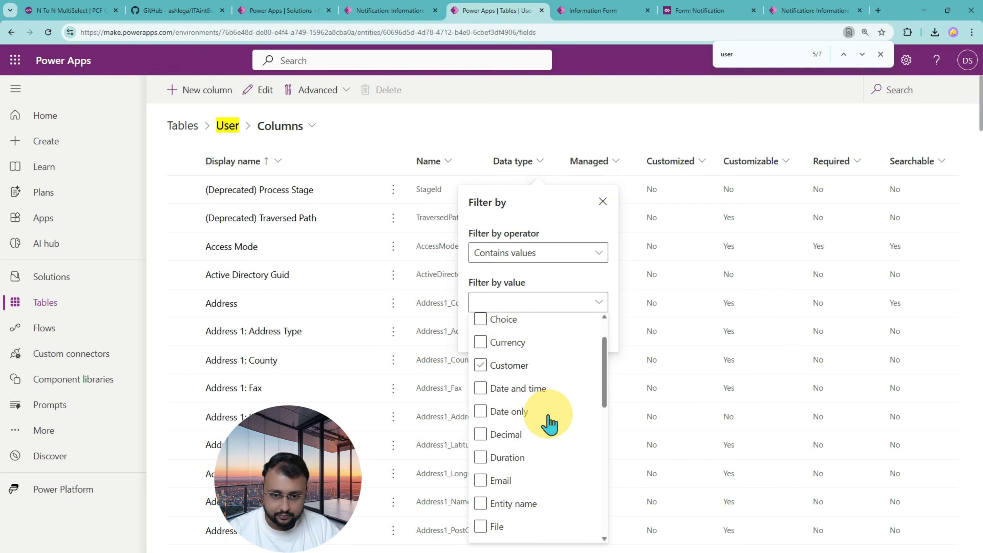
scroll(550, 424, "down", 4)
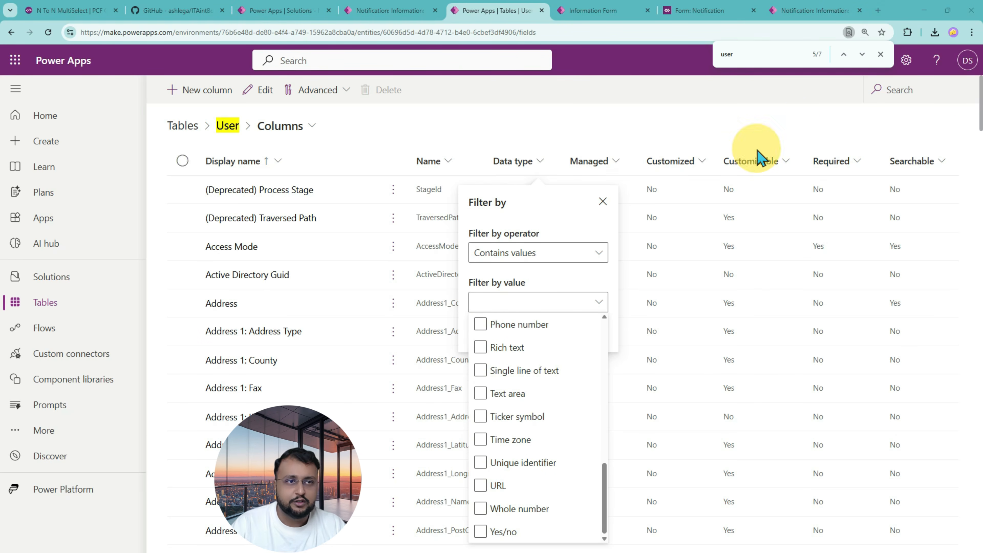
left_click(528, 511)
left_click(520, 510)
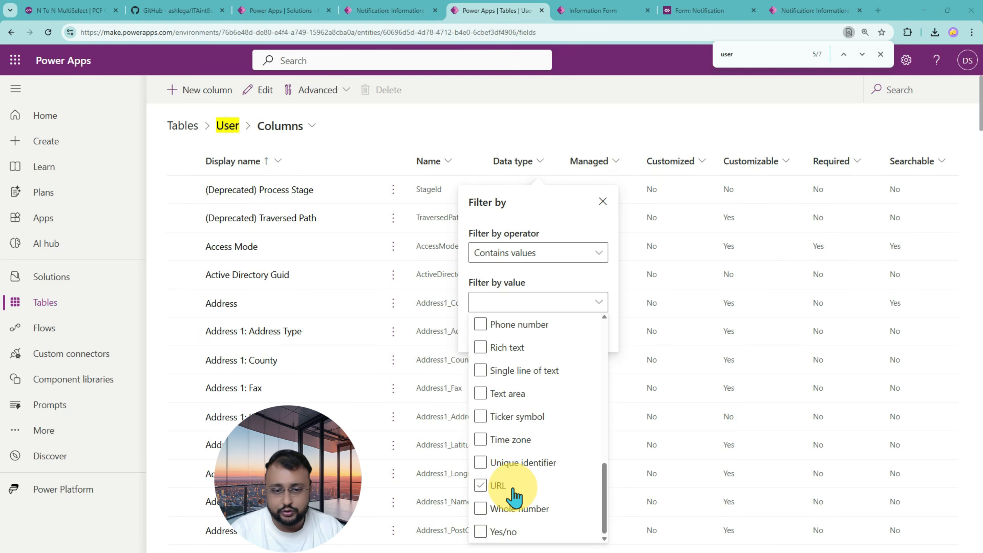
left_click(481, 462)
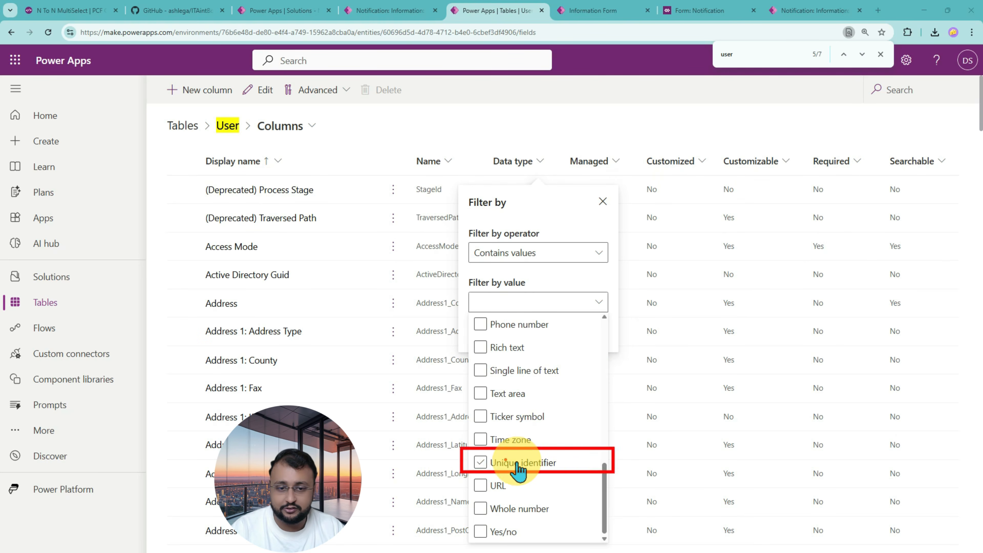
left_click(503, 463)
left_click(564, 303)
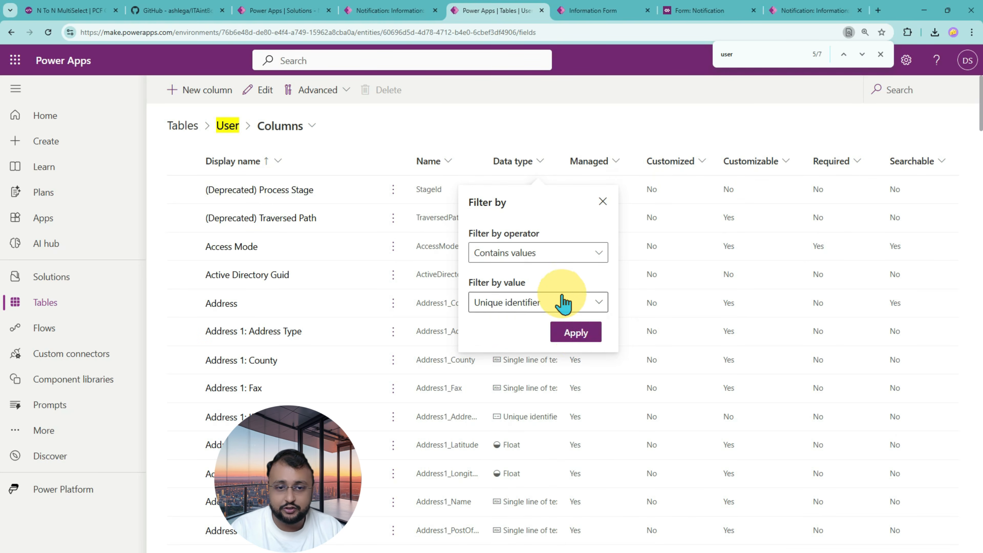
left_click(576, 337)
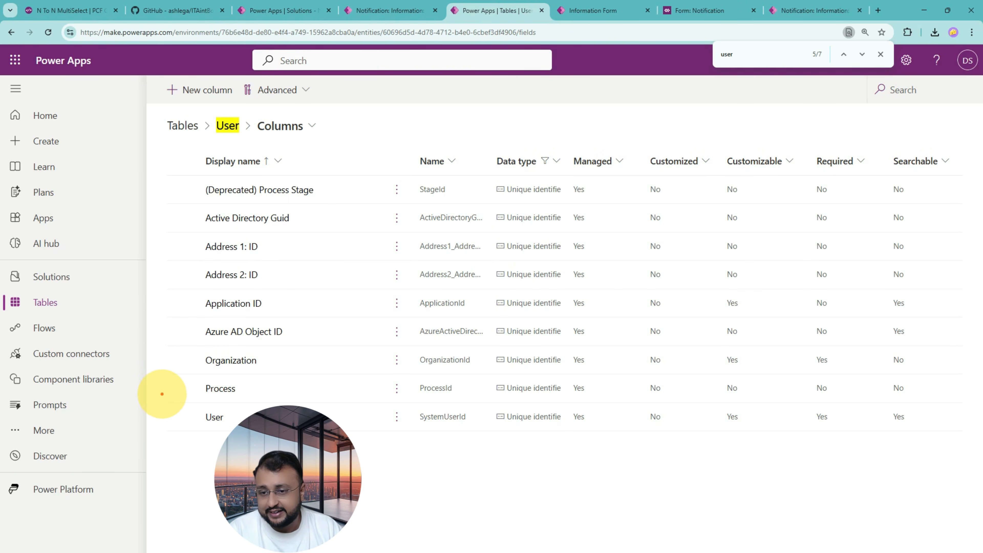
Open the User unique identifier column and copy its logical name from the advanced options
mouse_move(161, 394)
left_mouse_down()
mouse_move(804, 437)
mouse_move(979, 433)
left_mouse_up()
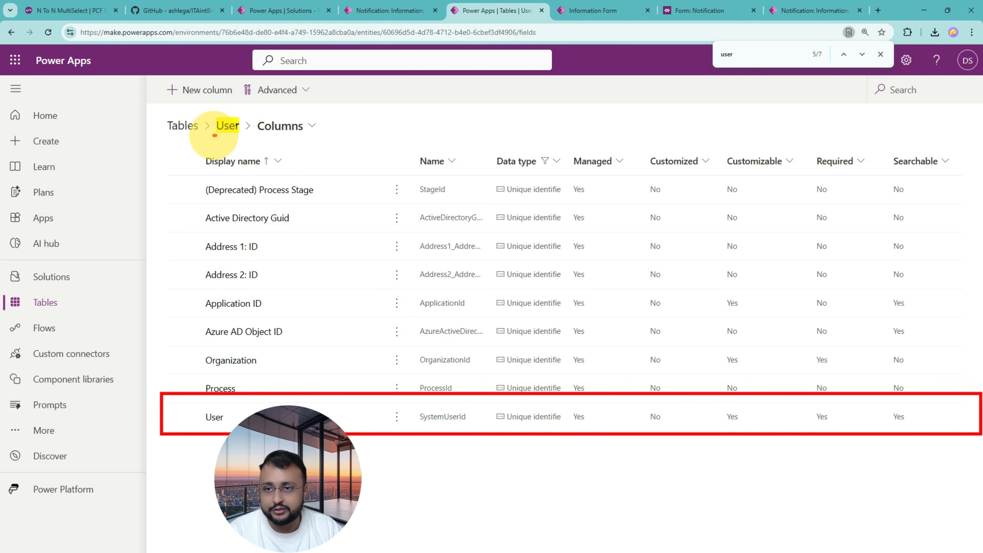
mouse_move(214, 135)
left_mouse_down()
mouse_move(240, 138)
mouse_move(216, 139)
mouse_move(132, 374)
mouse_move(143, 406)
mouse_move(119, 428)
left_mouse_up()
key("Escape")
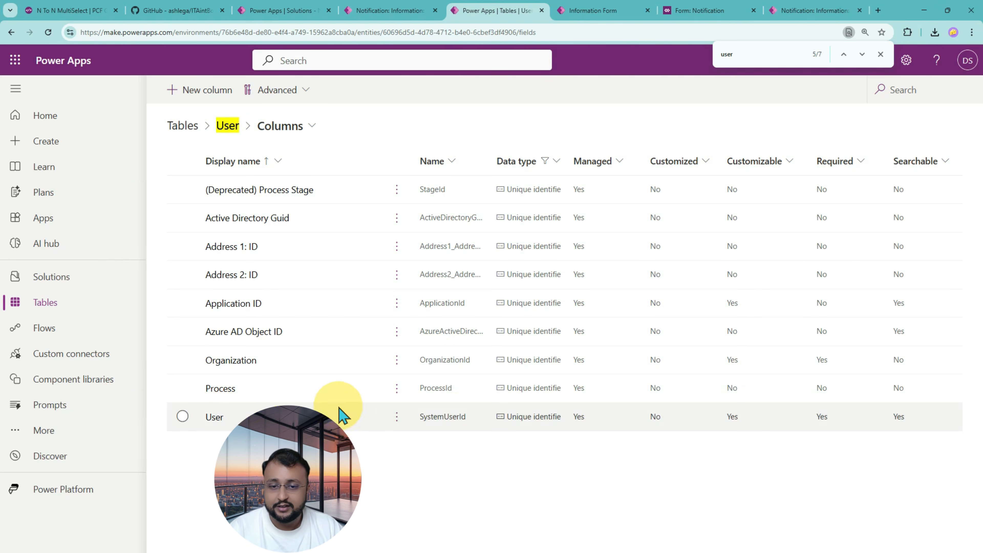
left_click(205, 422)
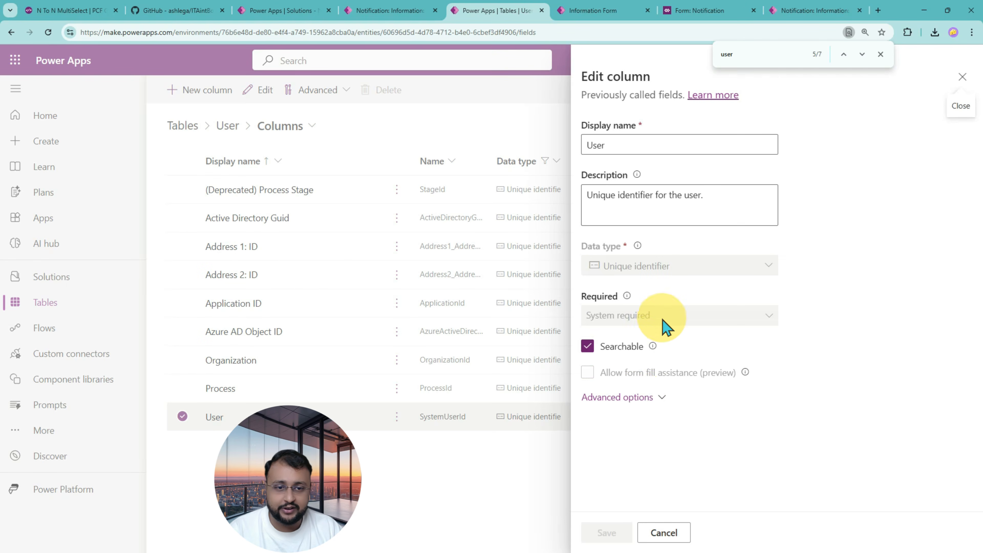
left_click(639, 397)
scroll(658, 374, "down", 4)
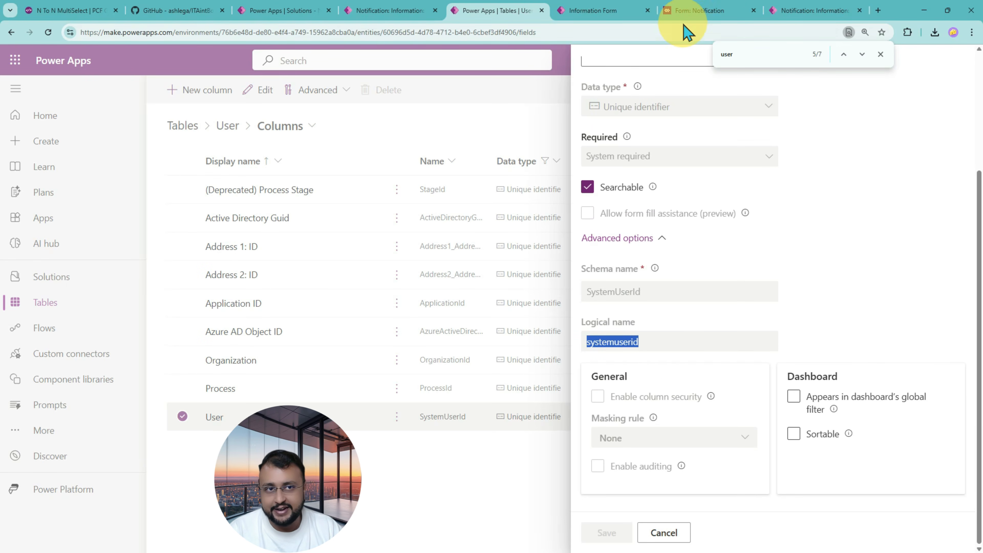
In the classic Notification form, bind the NToNMultiSelect property Linked Entity ID Attribute to the static SingleLine.Text value systemuserid
left_click(689, 12)
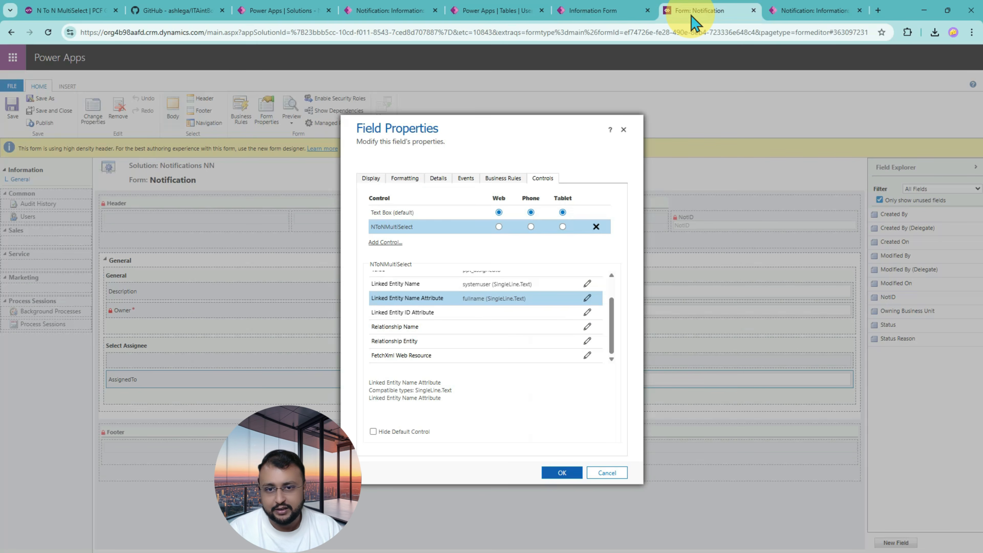
left_click(588, 314)
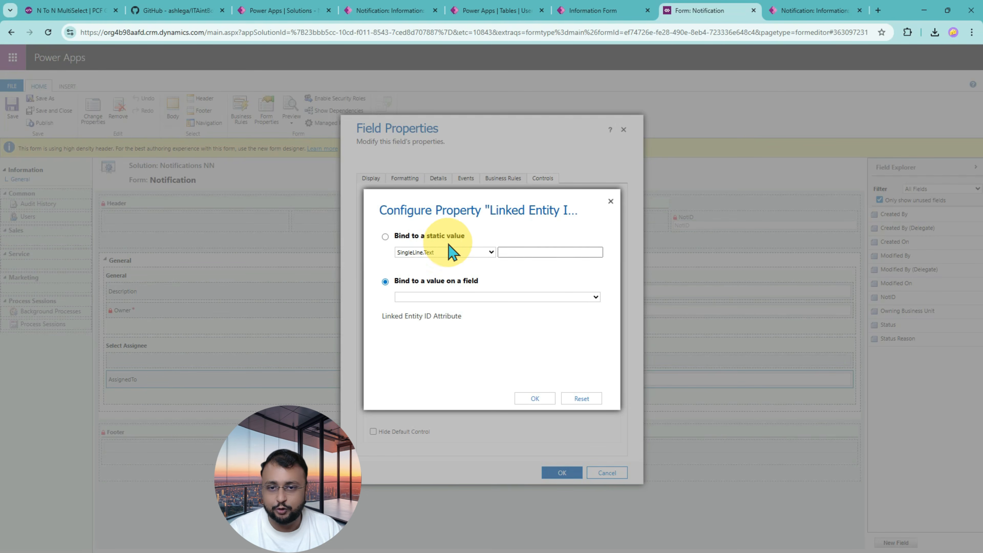
left_click(438, 238)
left_click(531, 254)
left_click(573, 274)
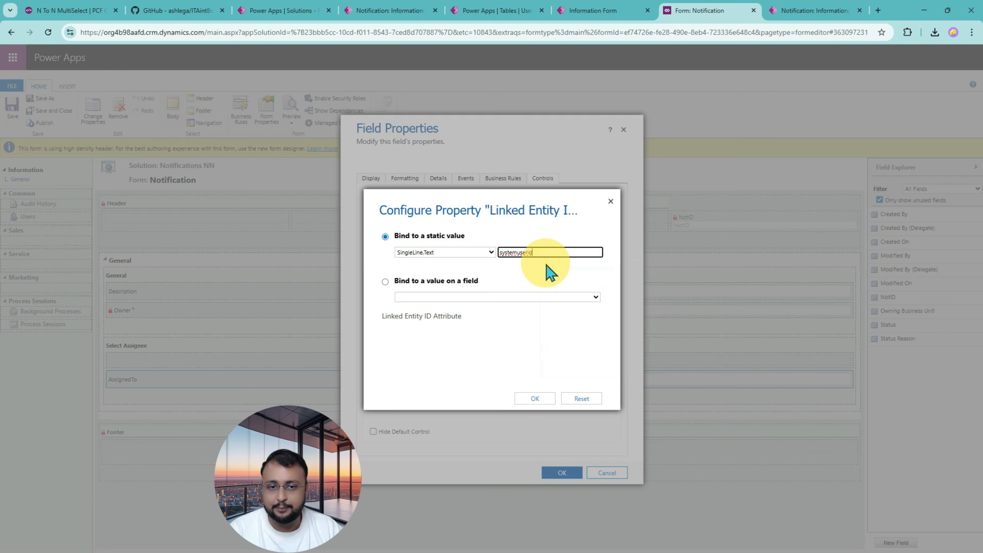
left_click(535, 400)
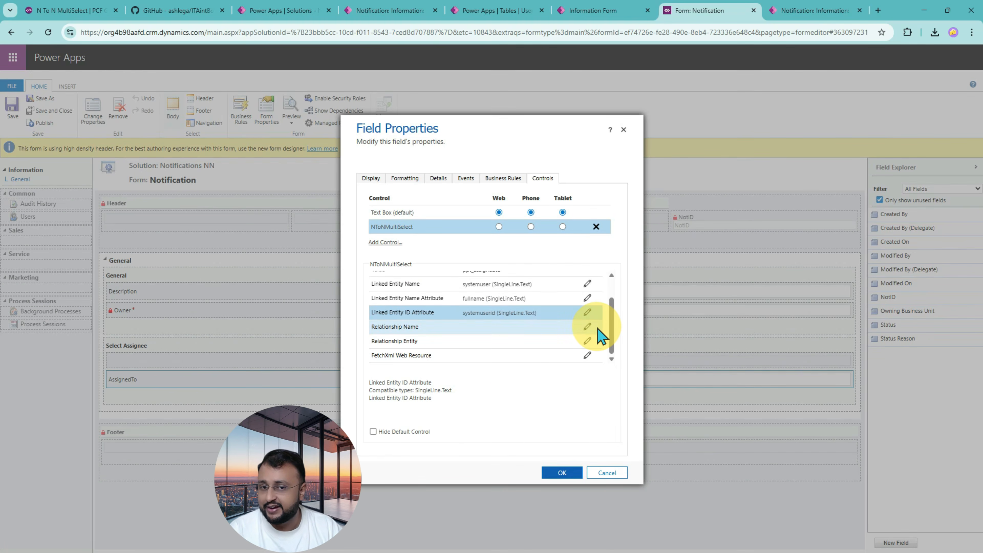
scroll(503, 352, "up", 2)
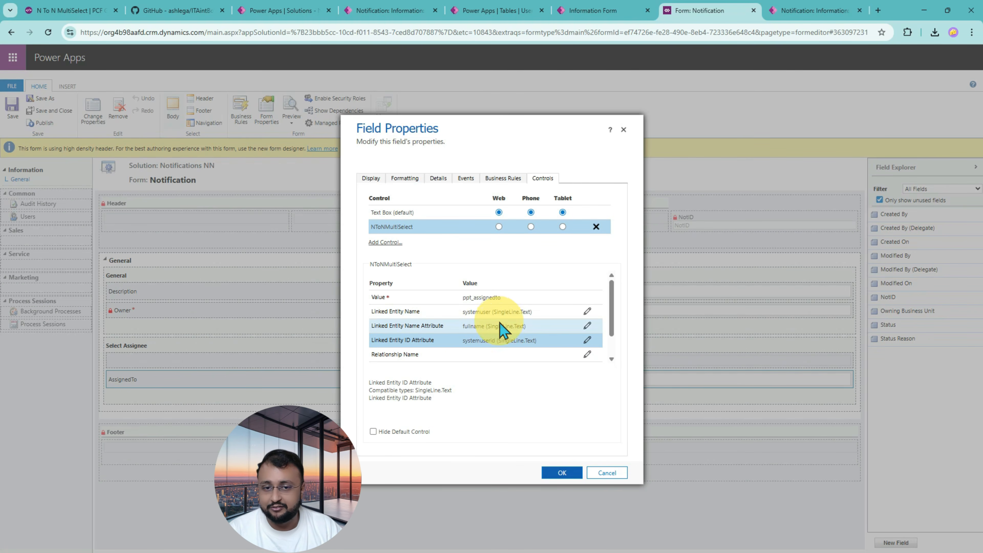
scroll(517, 335, "down", 1)
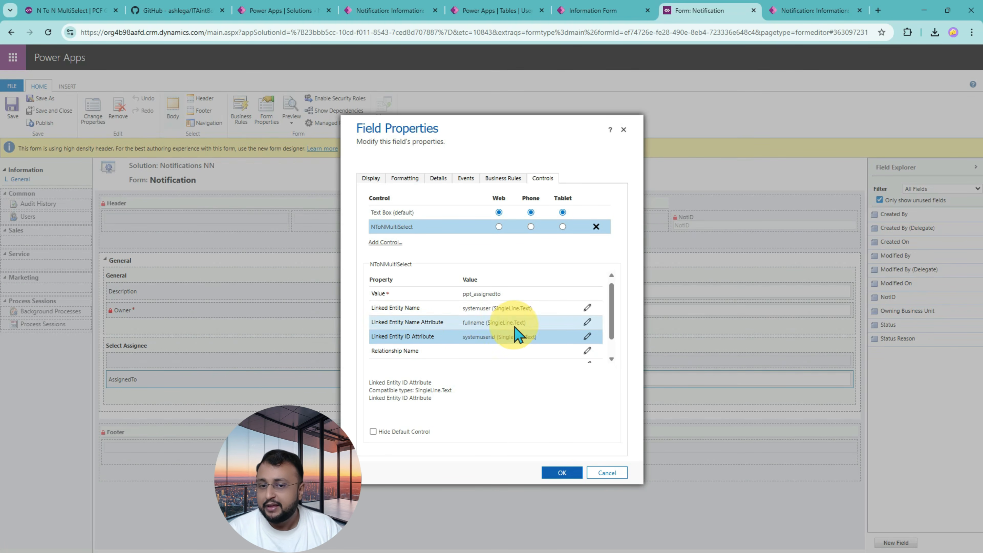
scroll(517, 335, "down", 1)
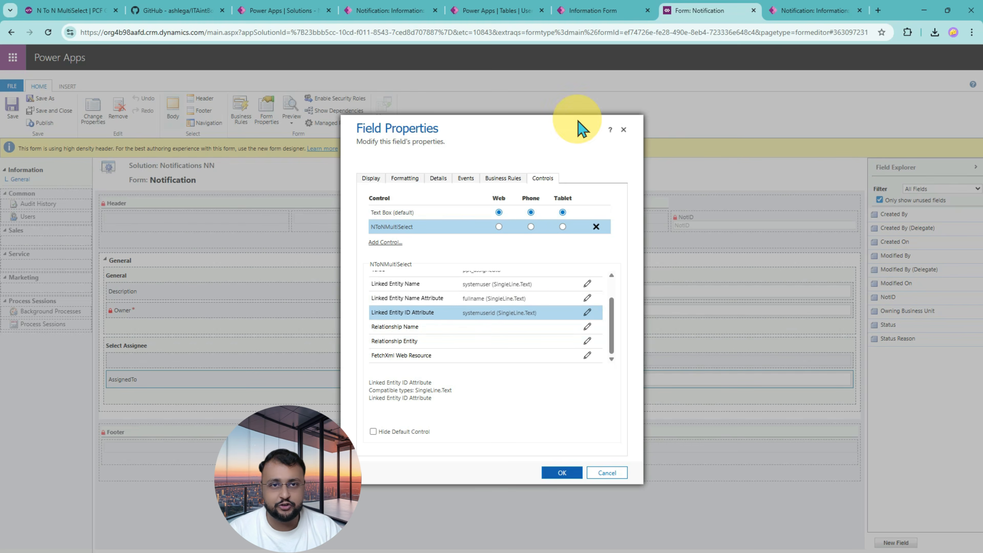
Return to the User table's columns, close the User column without saving, and open the Notifications NN solution
left_click(495, 12)
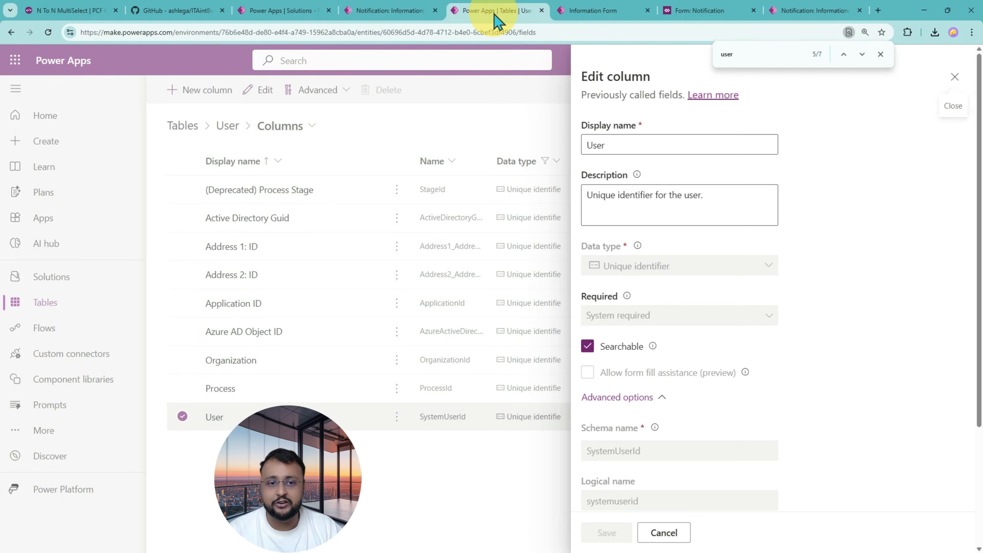
left_click(955, 77)
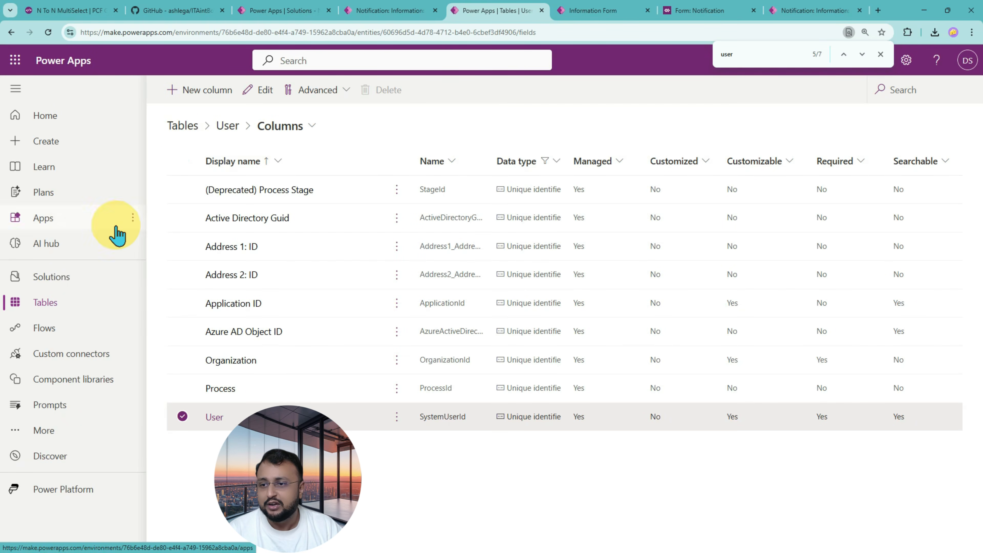
left_click(88, 290)
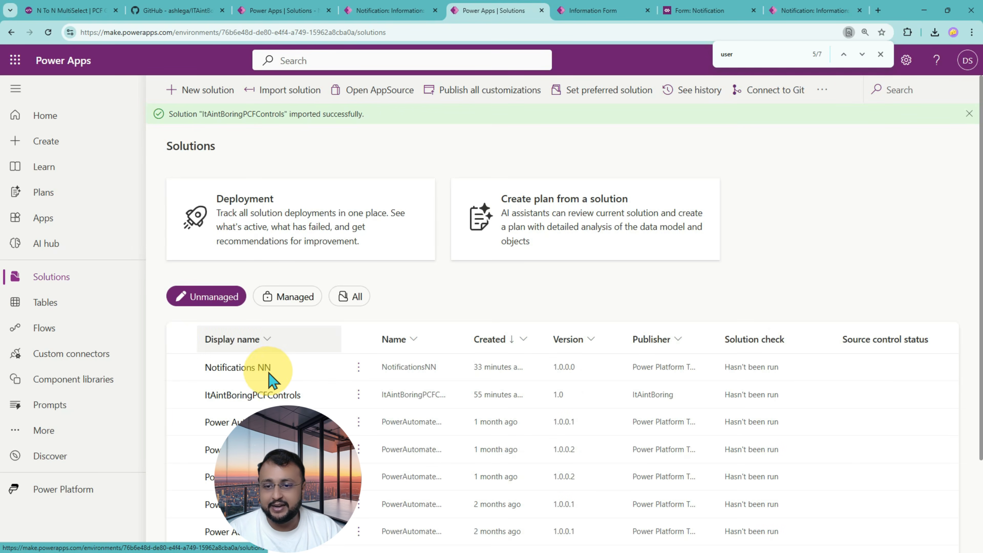
left_click(270, 373)
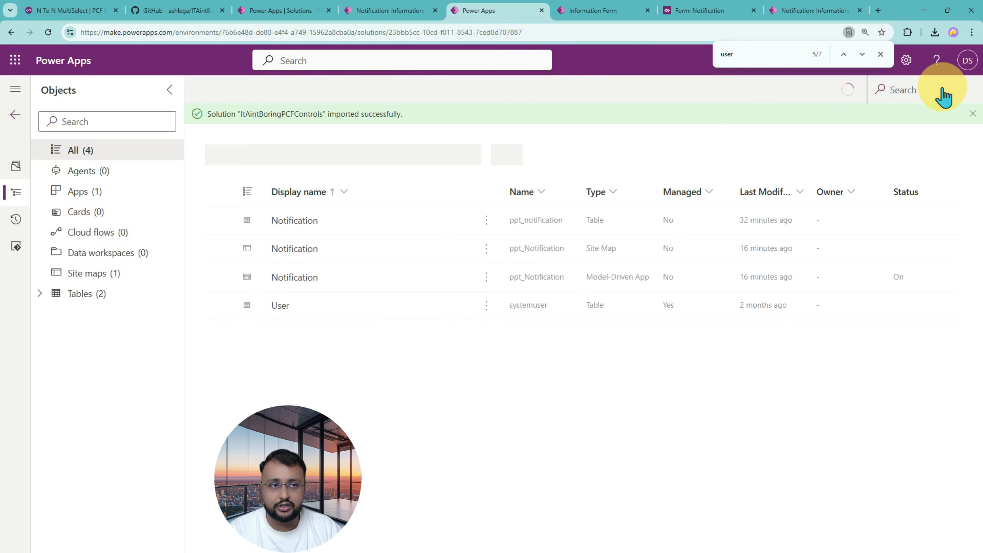
left_click(881, 54)
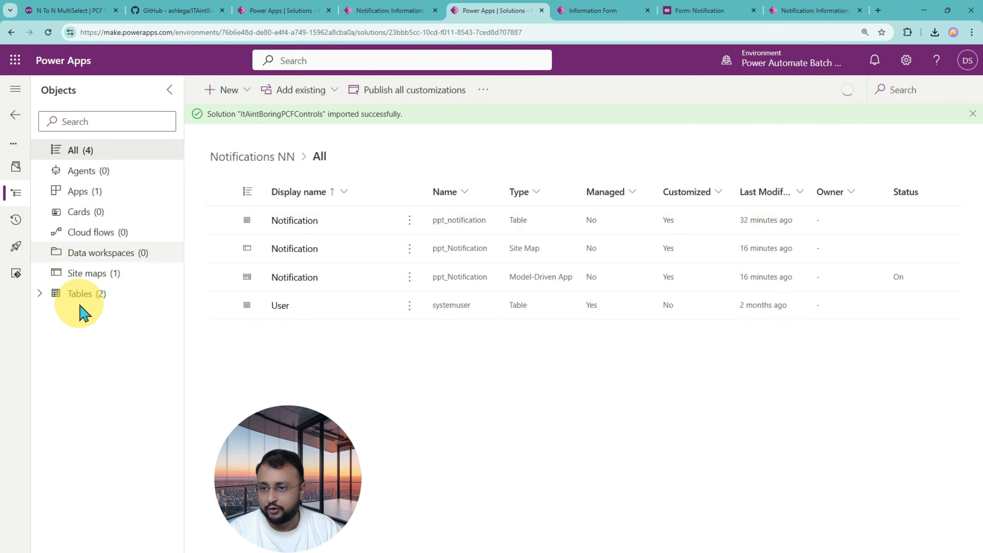
Open the Notification table's many-to-many relationship with User and examine its relationship name and relationship table name
left_click(39, 296)
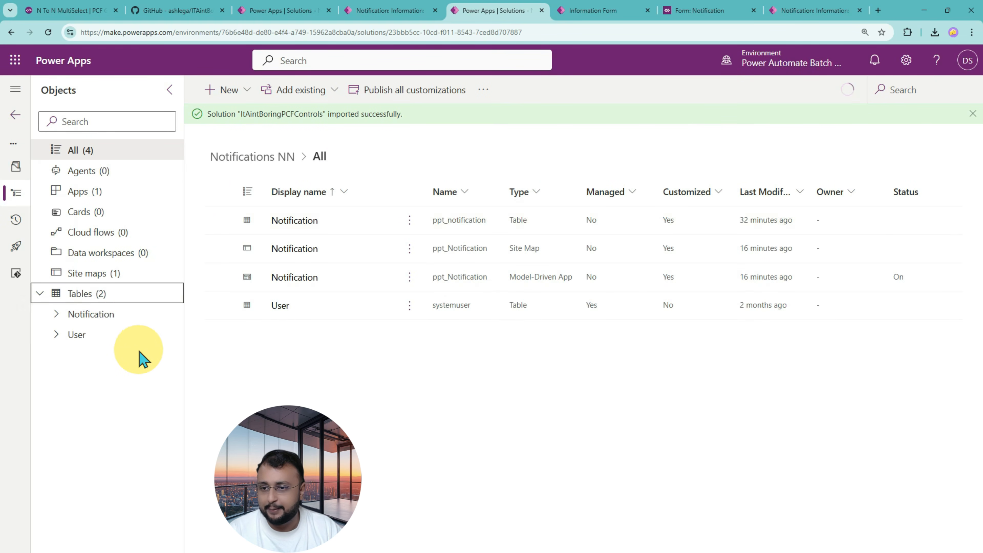
left_click(124, 320)
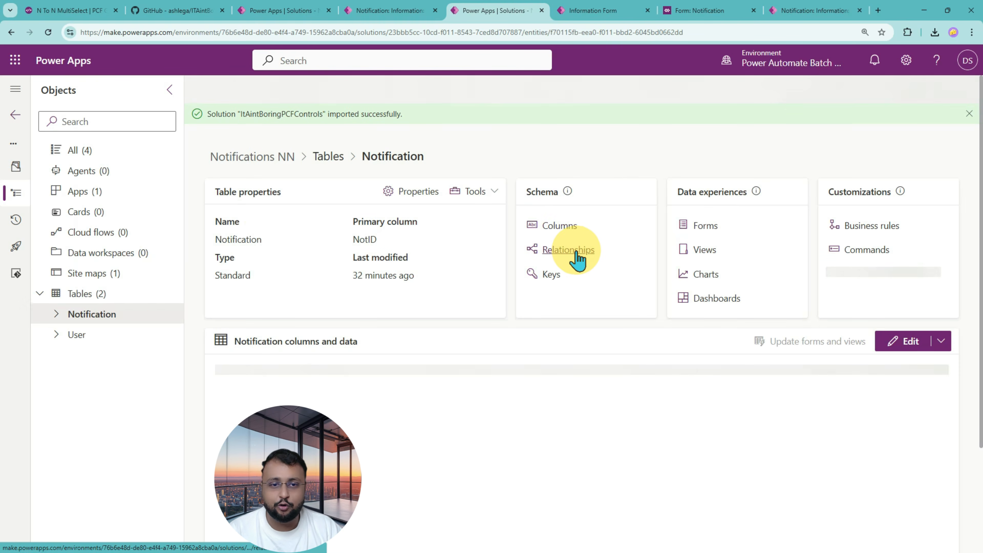
left_click(578, 251)
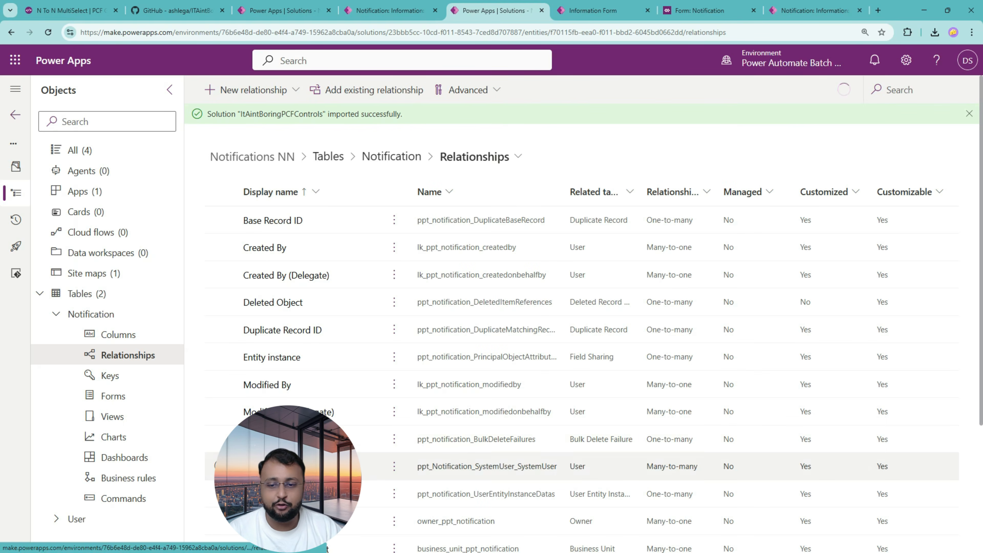
left_click(279, 467)
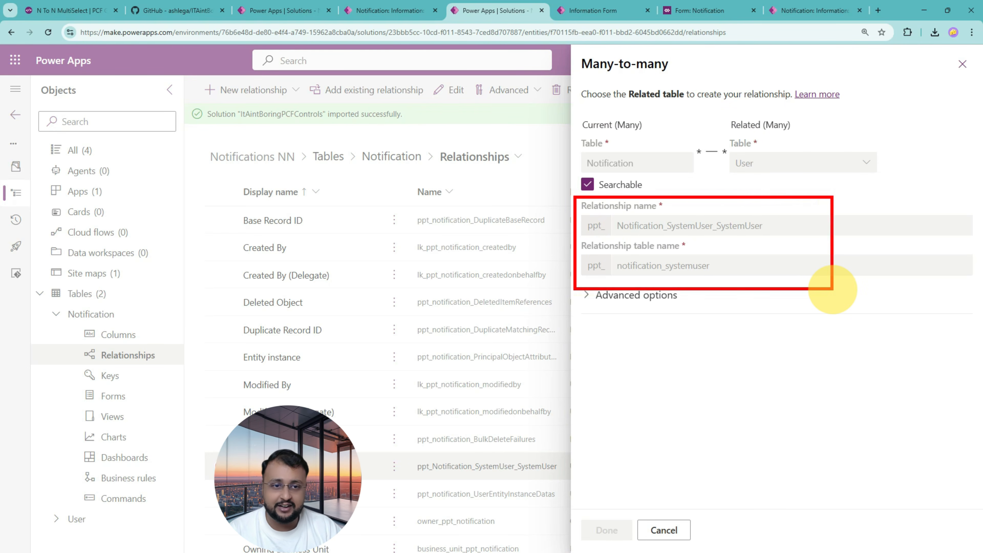
mouse_move(635, 253)
left_mouse_down()
mouse_move(684, 254)
mouse_move(660, 254)
left_mouse_up()
left_click_drag(591, 211, 681, 212)
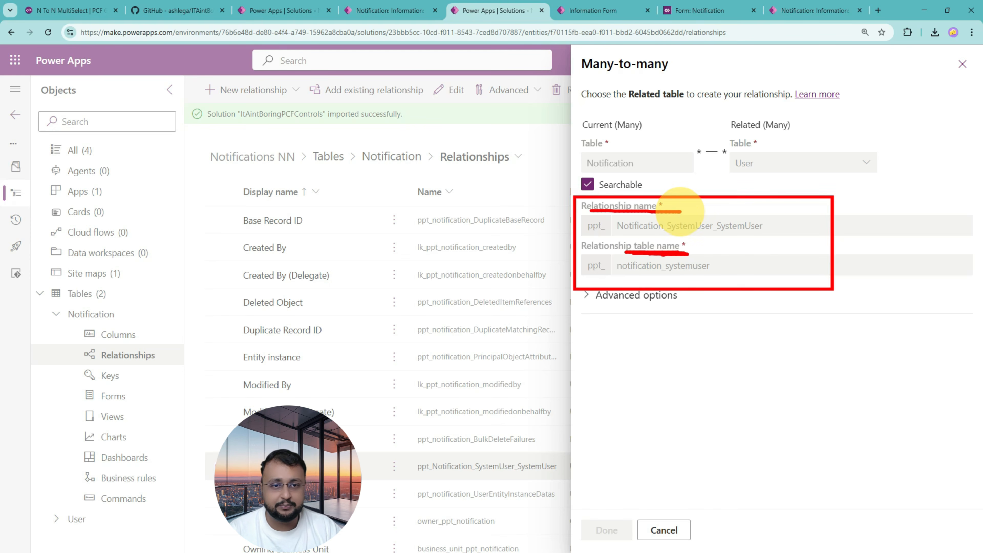
In the classic Notification form, open the NToNMultiSelect property Relationship Name for a static SingleLine.Text binding
left_click_drag(633, 235, 790, 237)
key("Escape")
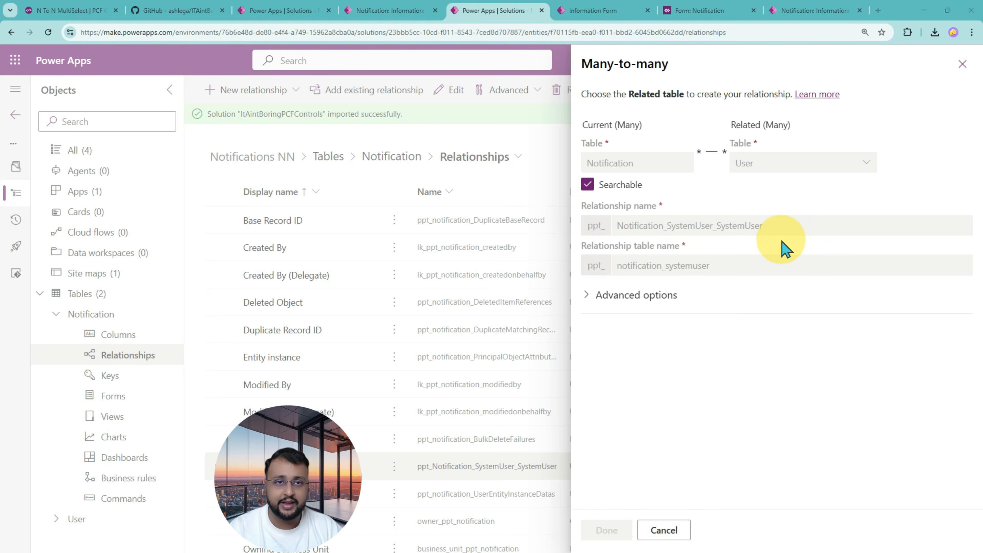
left_click(608, 15)
left_click(406, 12)
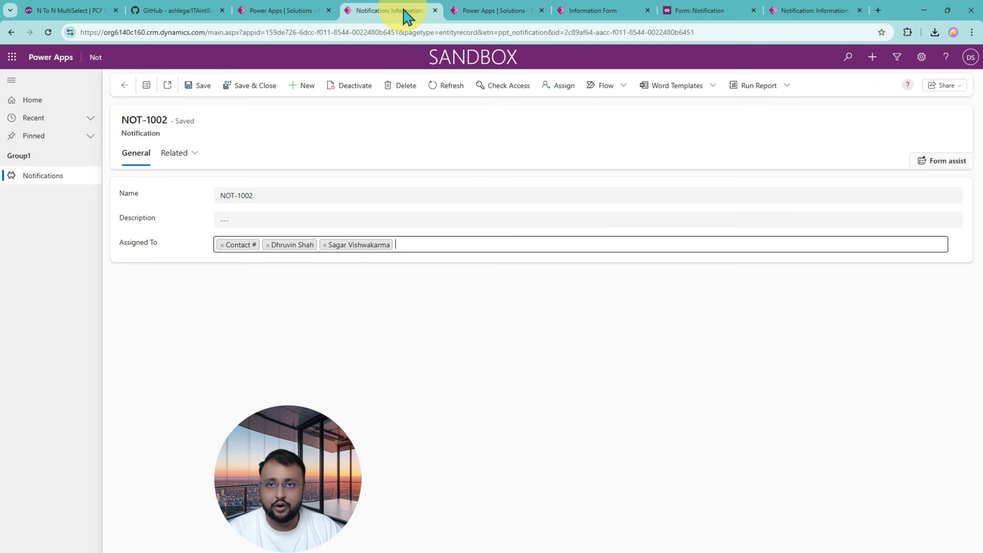
left_click(457, 14)
left_click(687, 14)
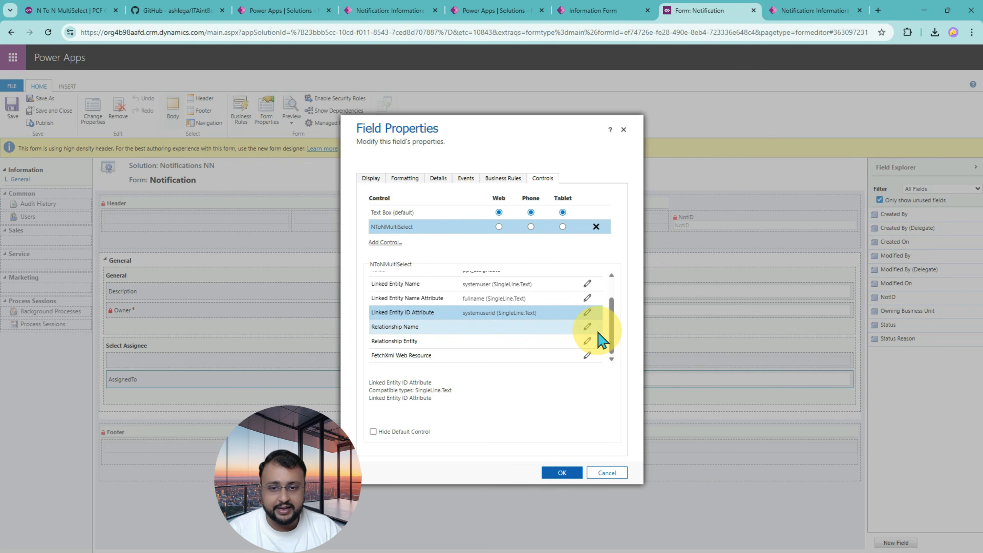
left_click(589, 328)
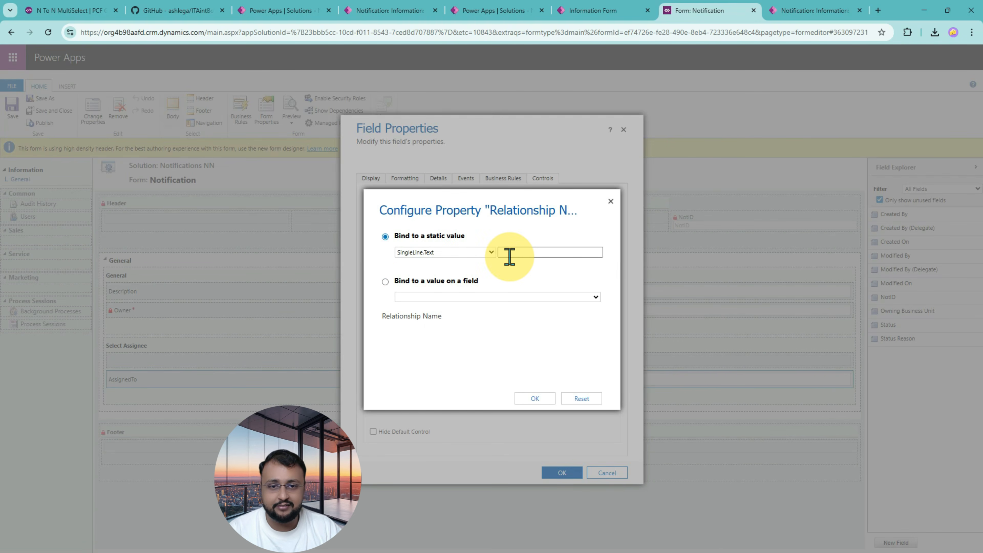
Copy the relationship name Notification_SystemUser_SystemUser from the many-to-many relationship between Notification and User
left_click(602, 11)
left_click(500, 11)
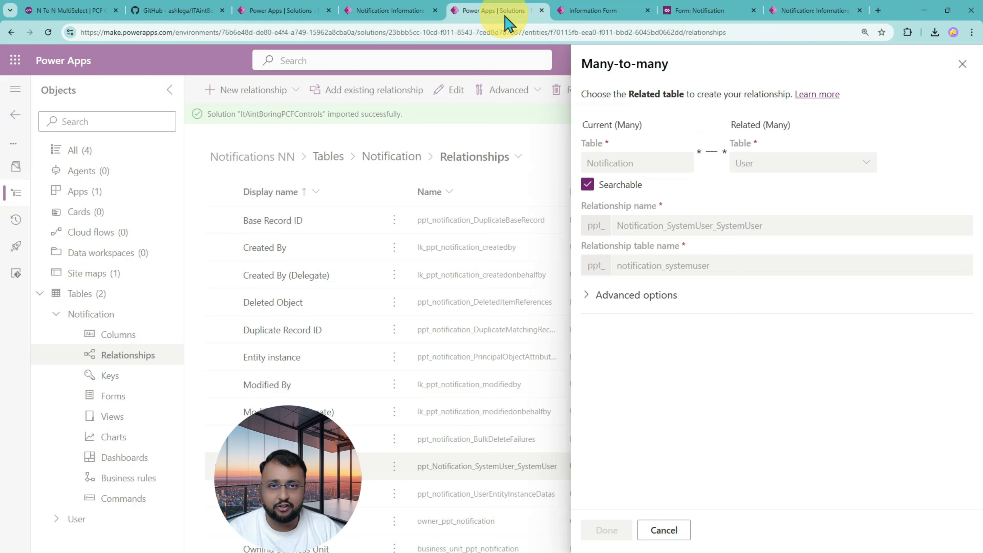
left_click_drag(617, 226, 764, 232)
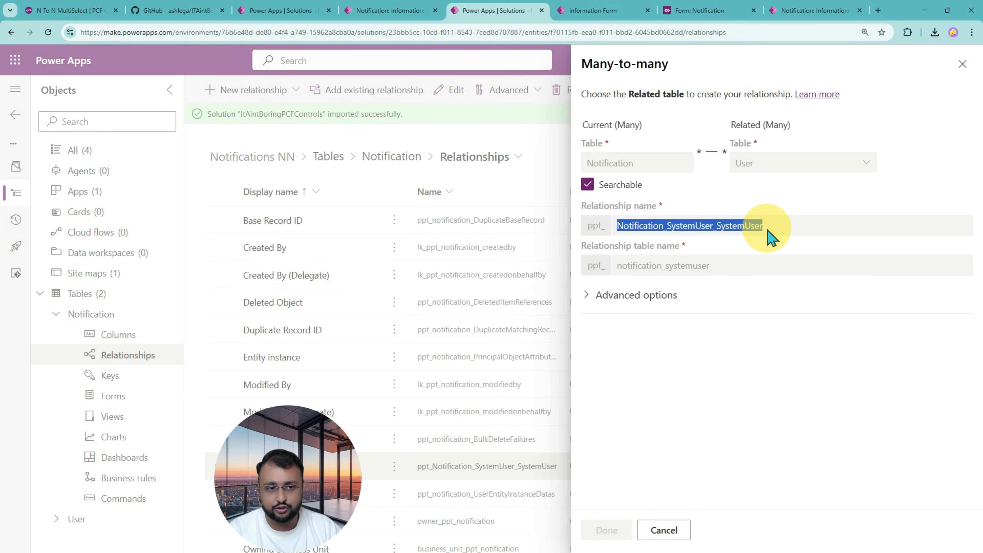
left_click(588, 234)
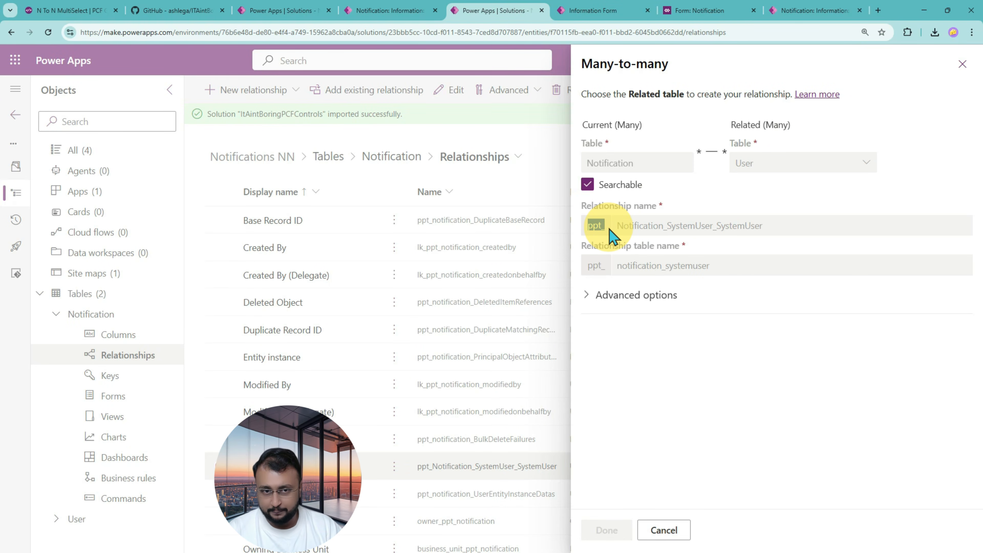
double_click(673, 228)
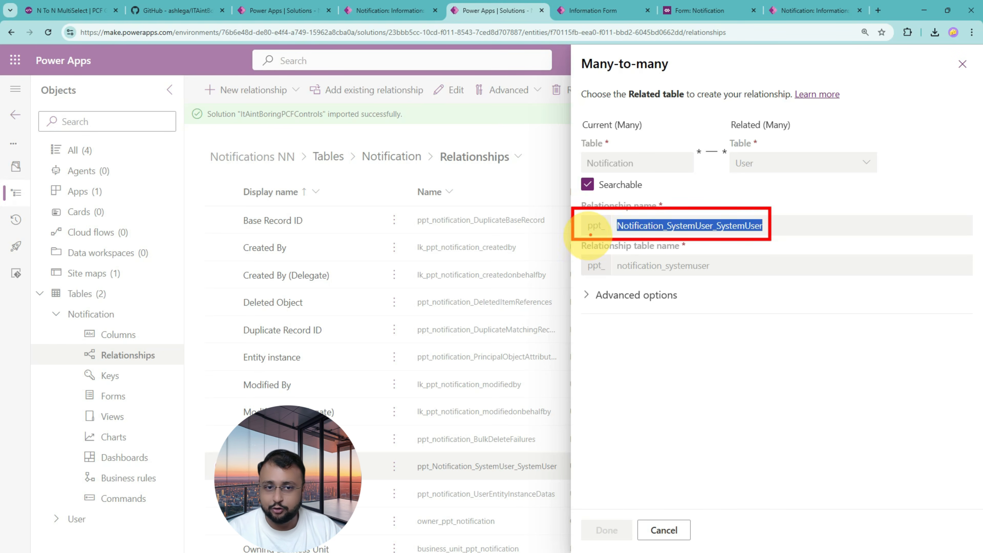
left_click(654, 229)
double_click(655, 228)
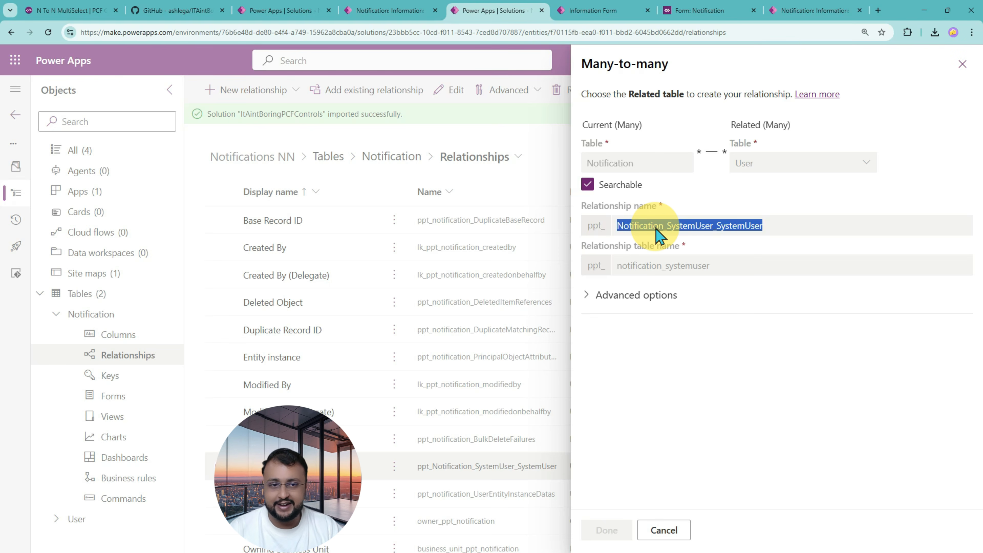
Bind Relationship Name in the classic form to the static SingleLine.Text value ppt_Notification_SystemUser_SystemUser
left_click(617, 16)
left_click(679, 17)
left_click(522, 253)
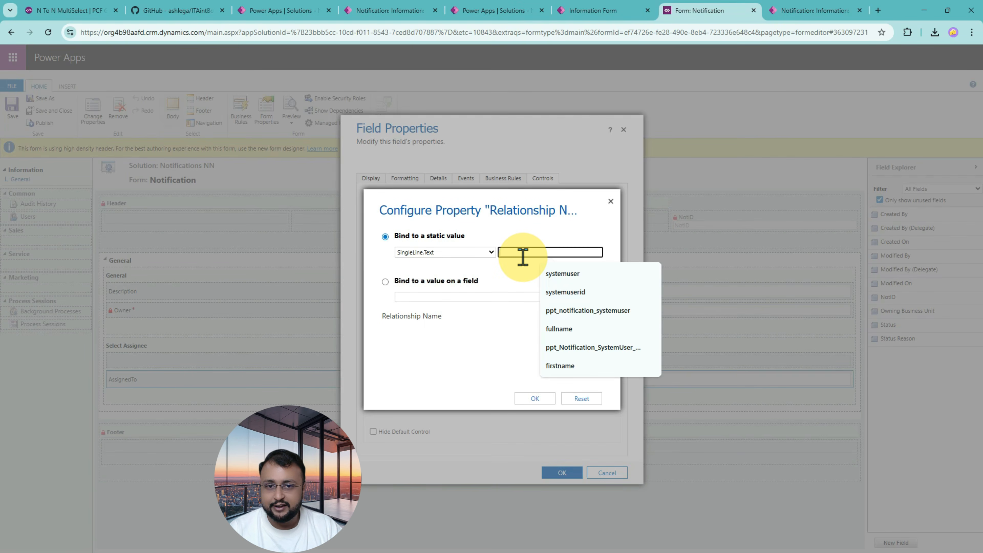
type("ppt")
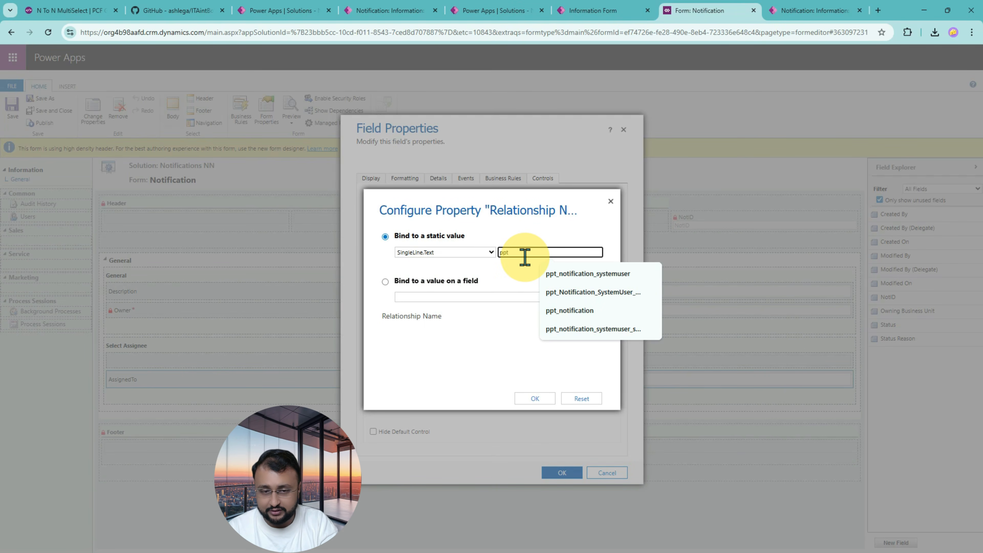
type("_Notification_SystemUser_SystemUser")
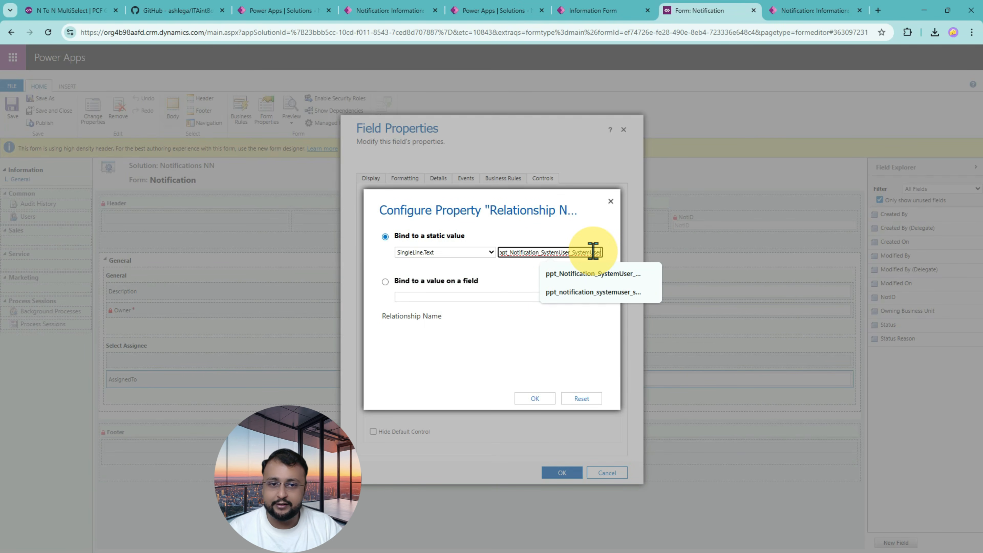
left_click(538, 400)
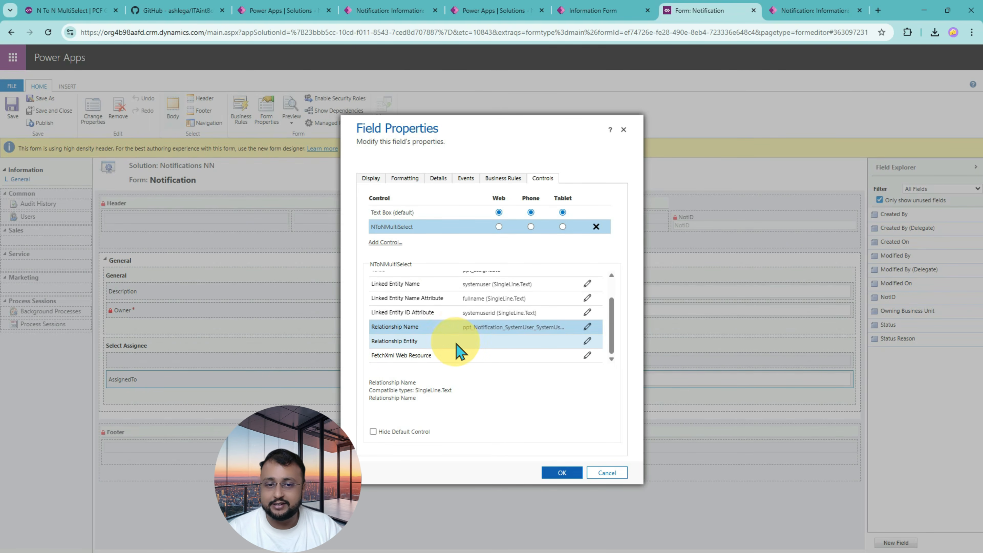
Switch the Relationship Entity property to a static value and copy the relationship table name notification_systemuser from the many-to-many relationship
left_click(588, 343)
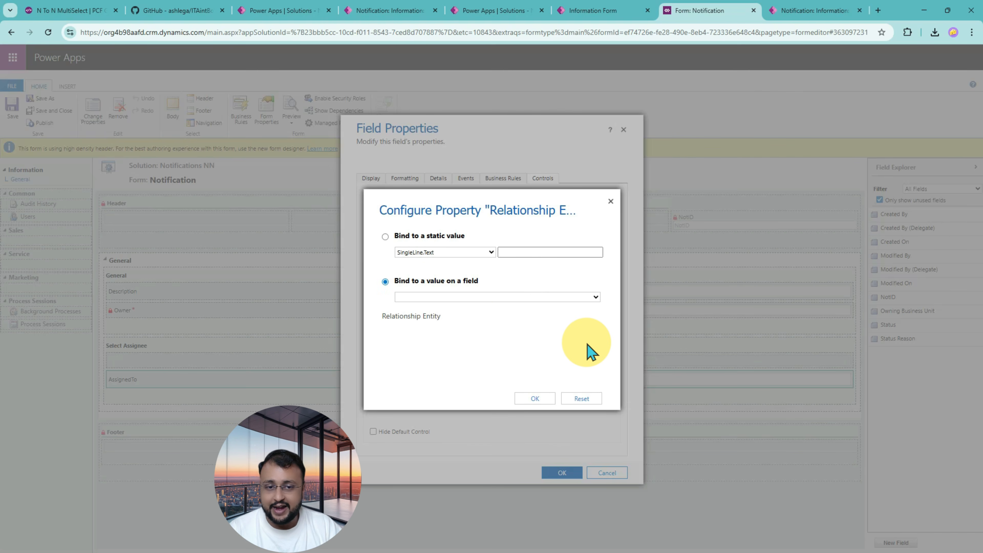
left_click(420, 237)
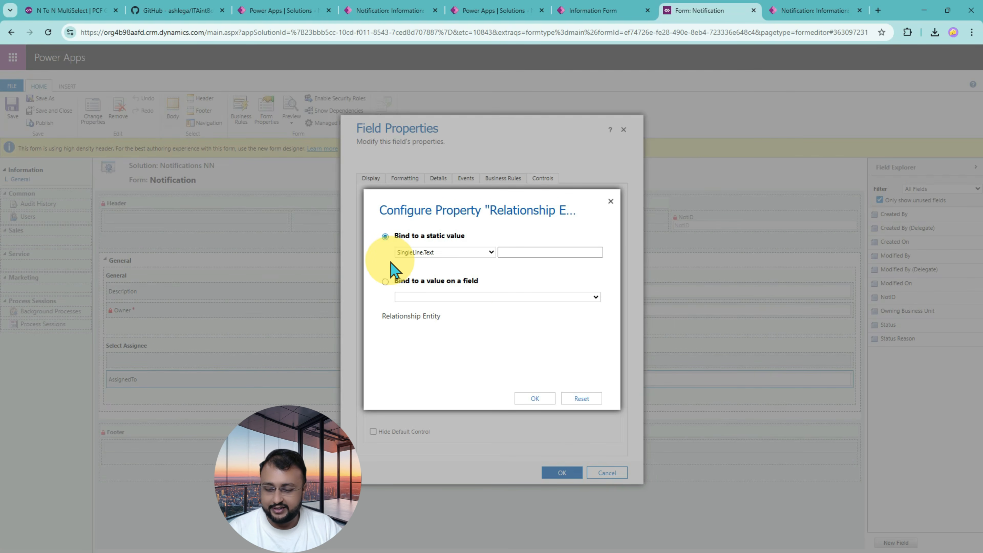
left_click(627, 10)
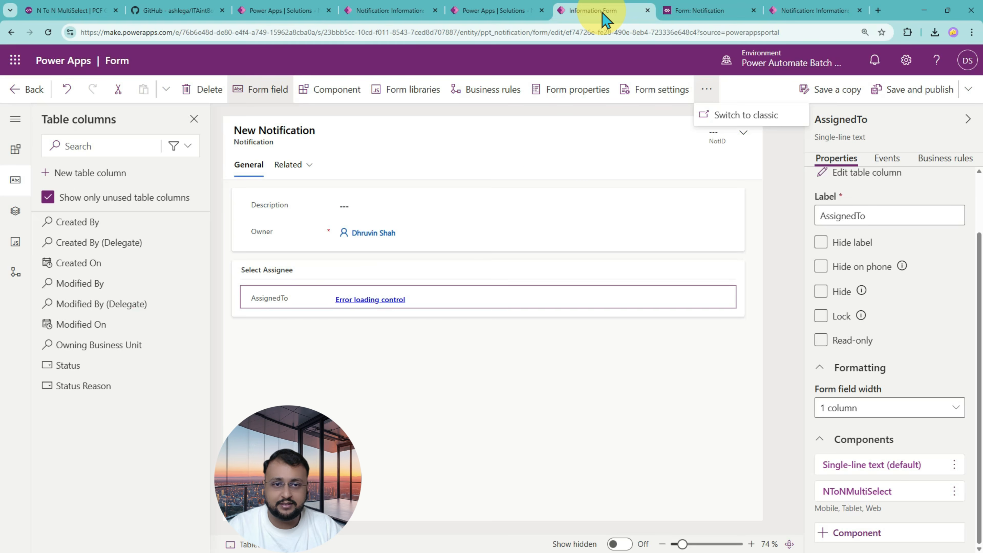
left_click(501, 11)
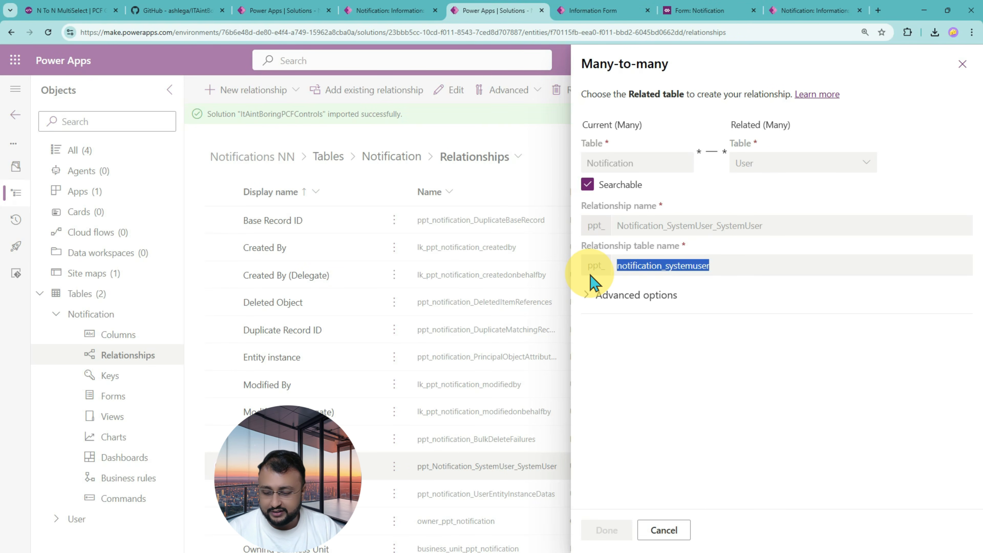
mouse_move(579, 254)
left_mouse_down()
mouse_move(612, 269)
mouse_move(740, 278)
left_mouse_up()
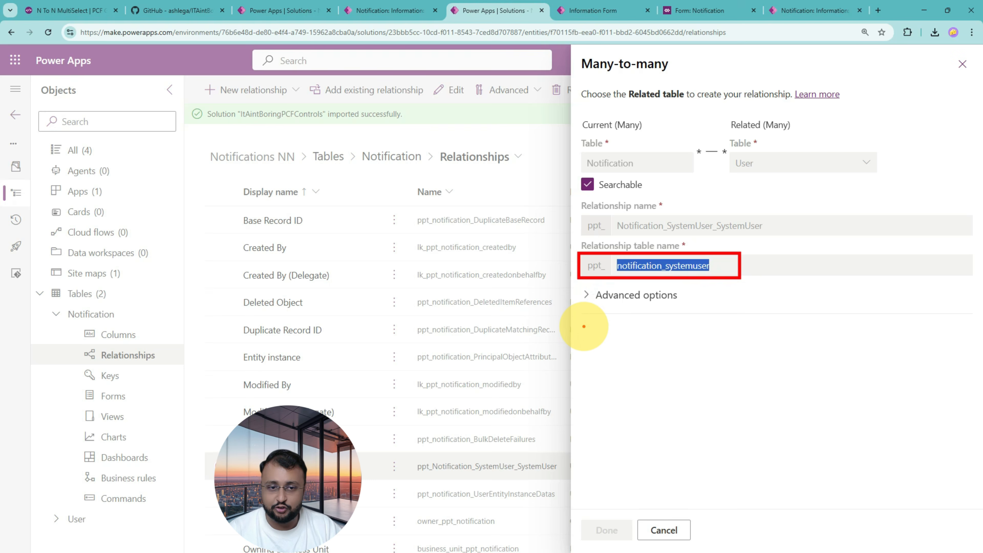
mouse_move(584, 326)
left_mouse_down()
mouse_move(594, 288)
mouse_move(604, 302)
mouse_move(576, 297)
left_mouse_up()
key("Escape")
left_click(598, 267)
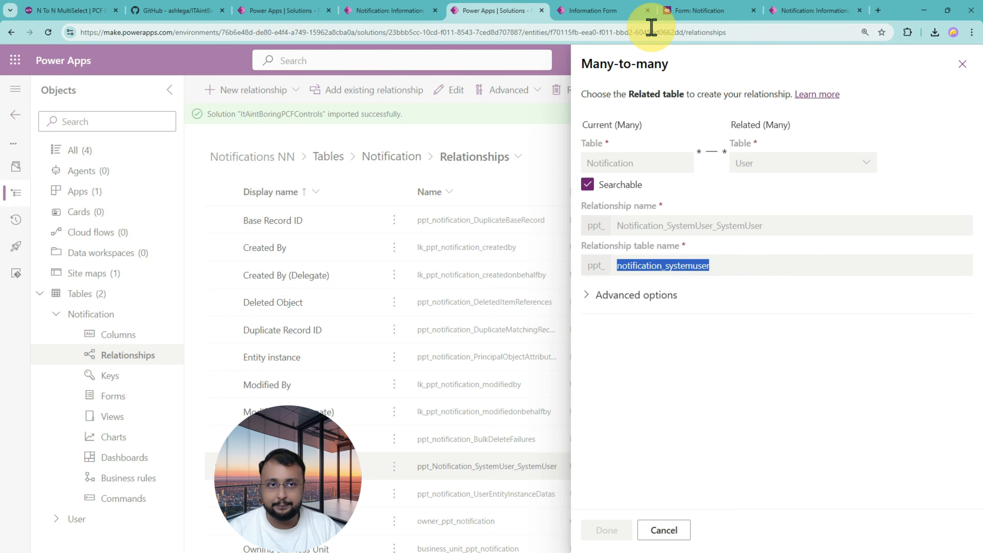
Bind Relationship Entity in the classic form to the static SingleLine.Text value ppt_notification_systemuser and apply the field properties
left_click(619, 12)
left_click(693, 11)
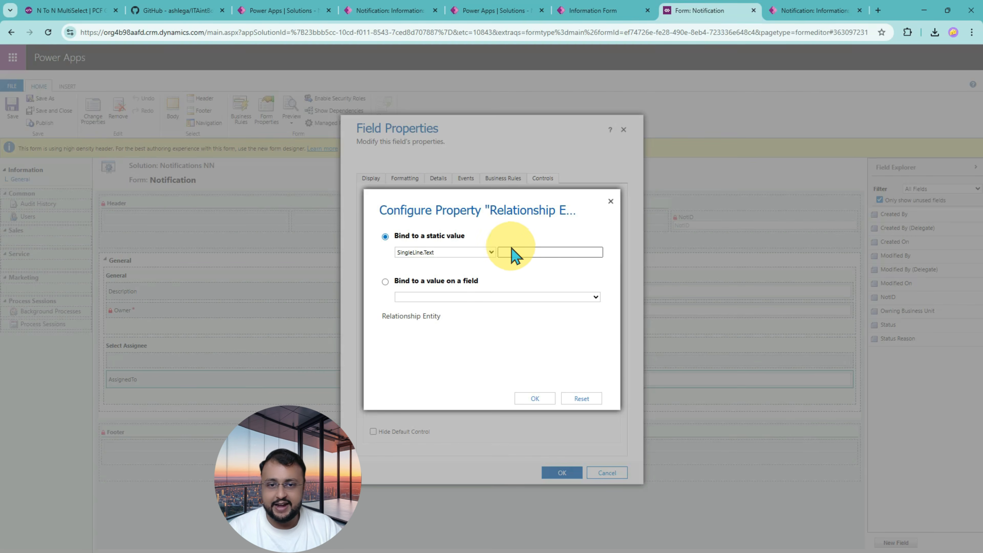
left_click(547, 248)
type("ppt_")
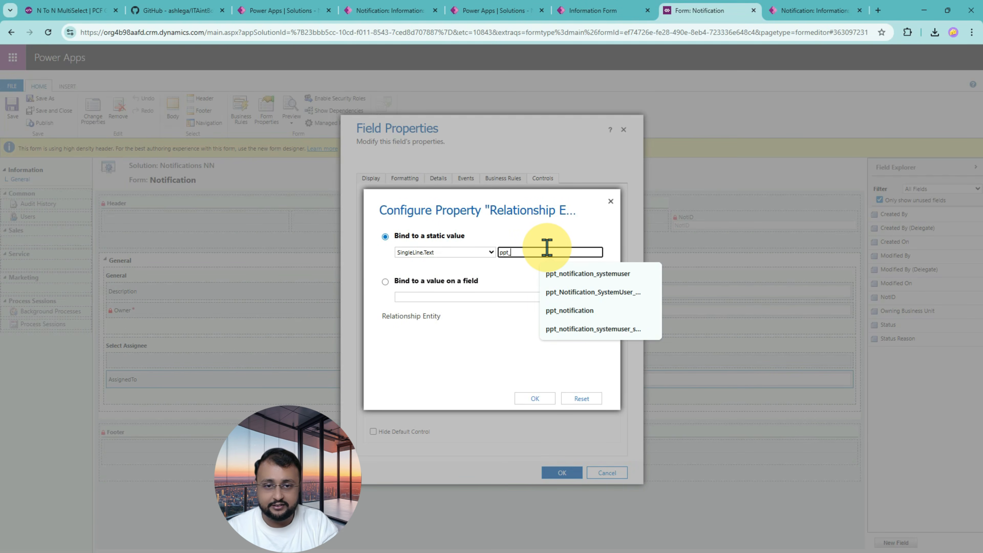
type("notification_systemuser")
left_click(504, 274)
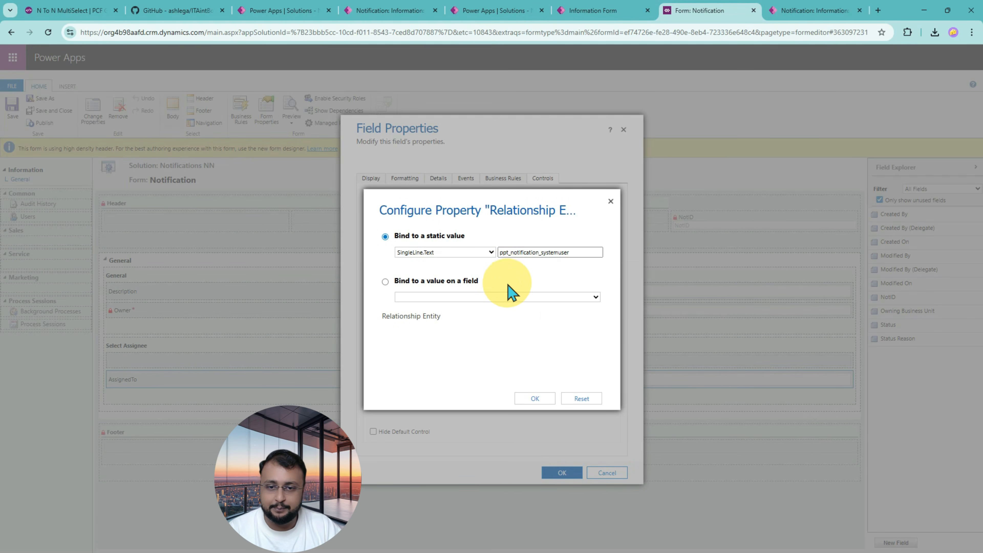
left_click(524, 401)
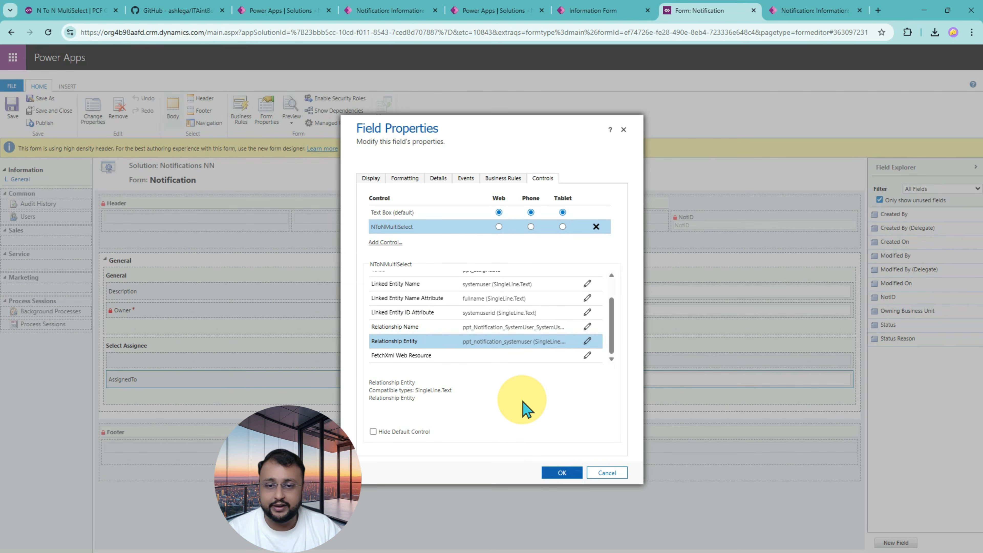
left_click(561, 477)
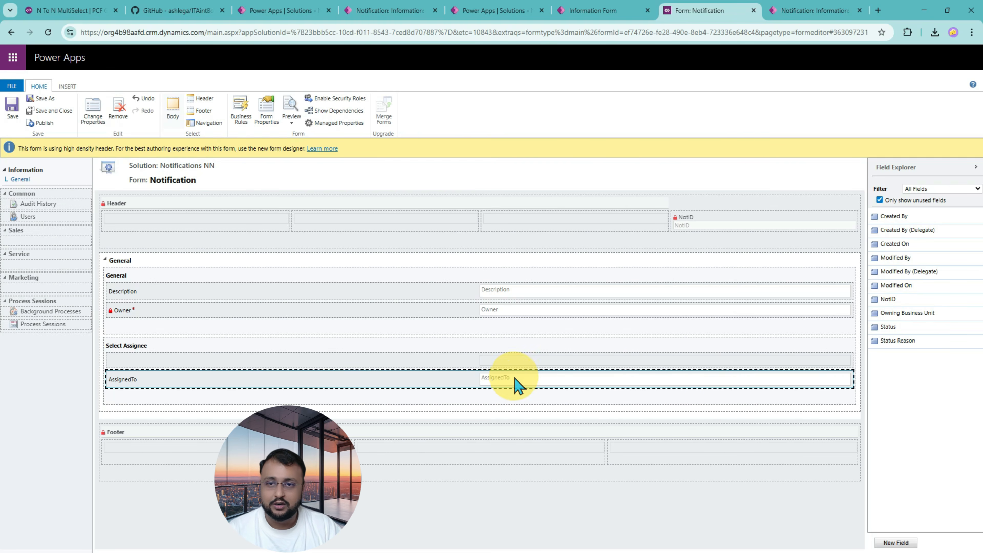
Enable the NToNMultiSelect control for Web, Phone and Tablet on the AssignedTo field, and save and publish the form
double_click(579, 388)
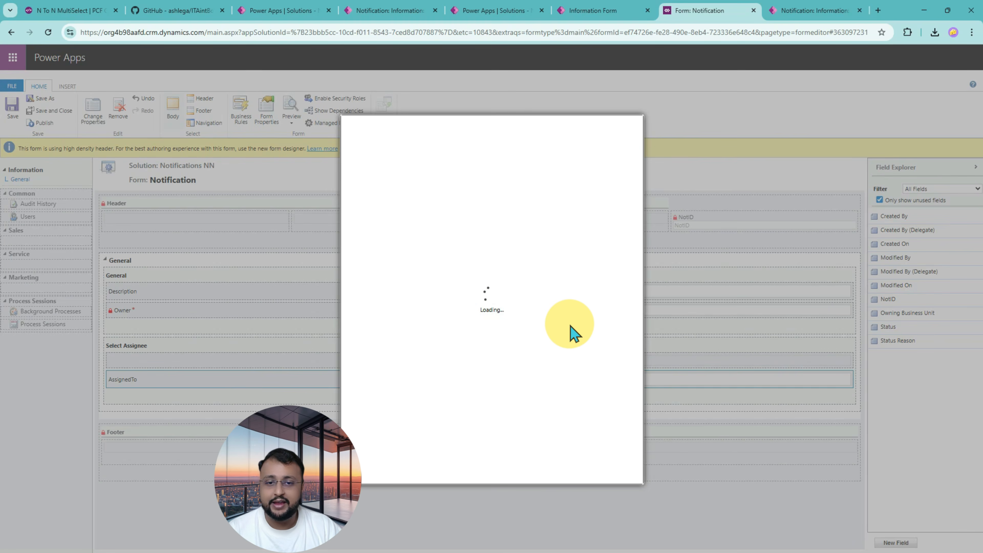
left_click(543, 179)
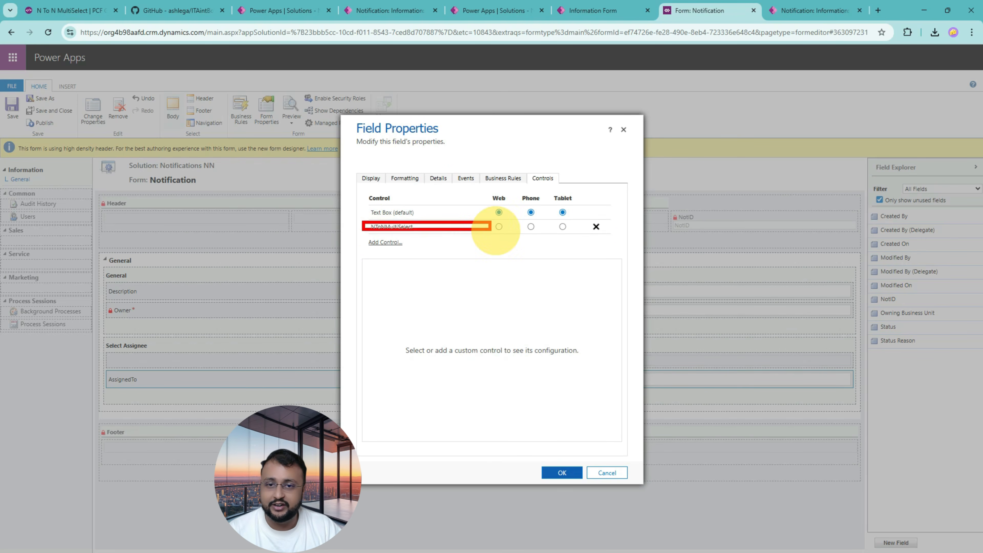
left_click_drag(595, 237, 616, 236)
mouse_move(493, 259)
left_mouse_down()
mouse_move(518, 242)
mouse_move(525, 262)
left_mouse_up()
left_click(499, 227)
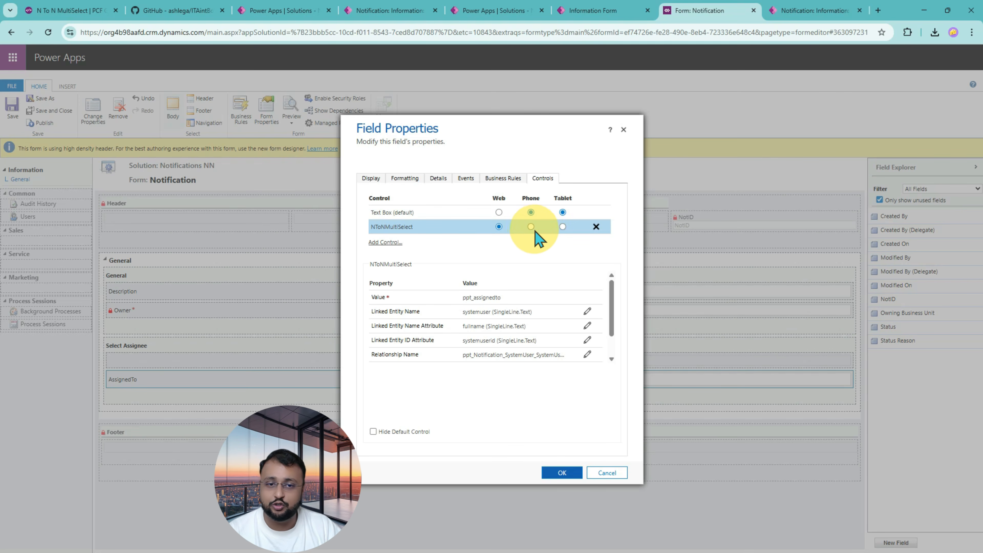
left_click(566, 232)
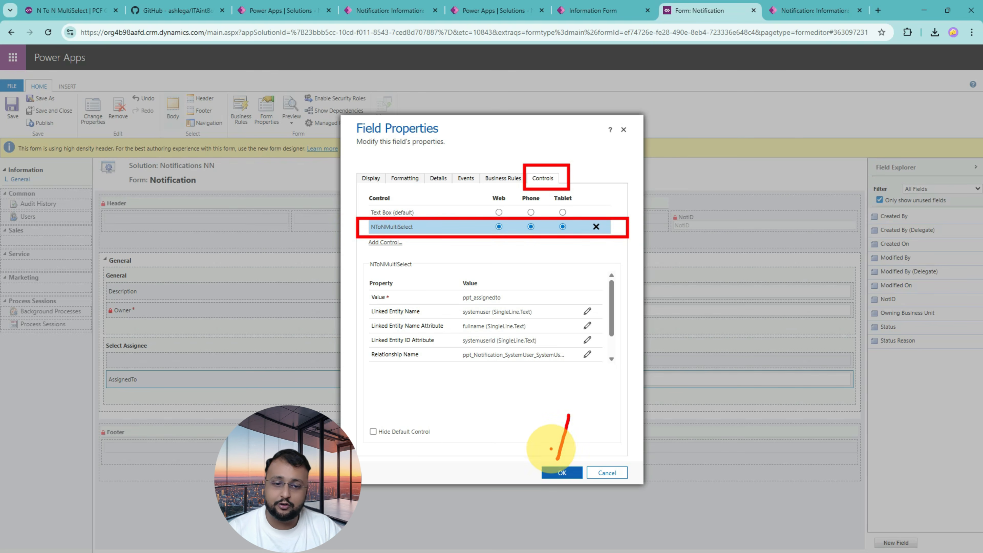
left_click(561, 474)
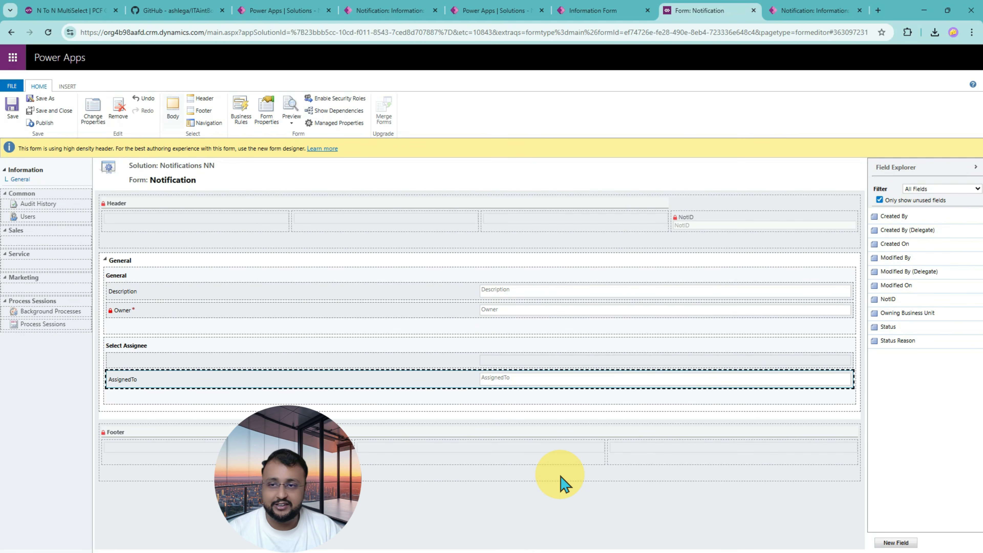
left_click(12, 114)
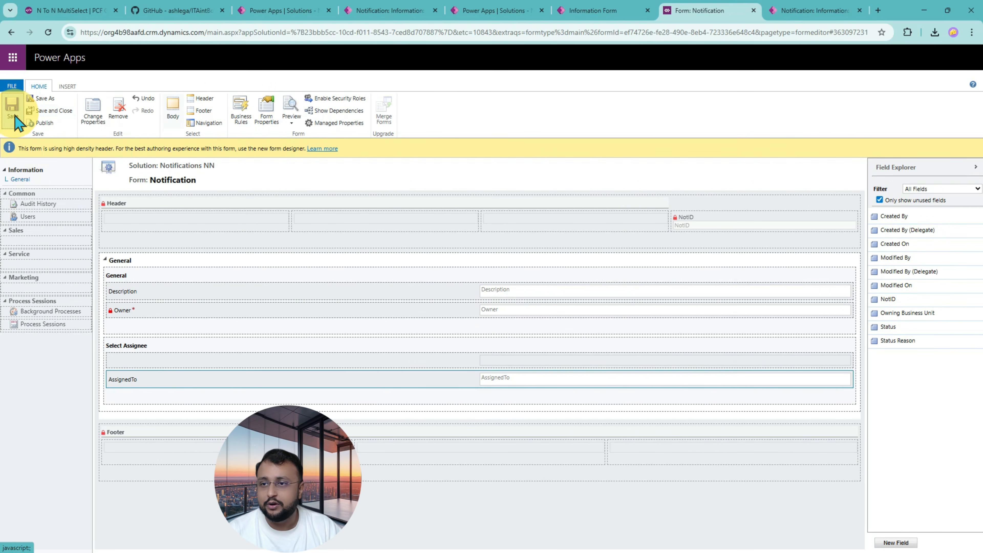
left_click(43, 123)
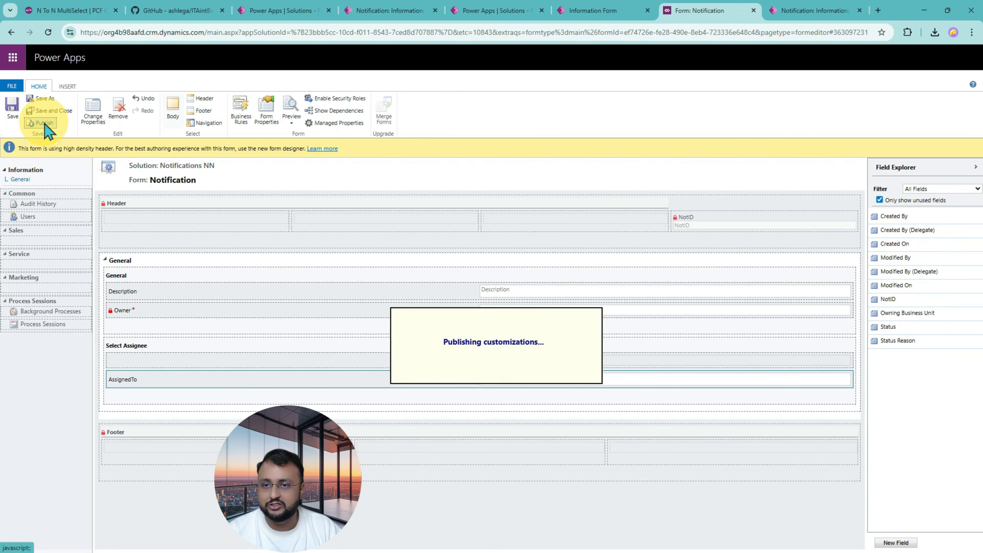
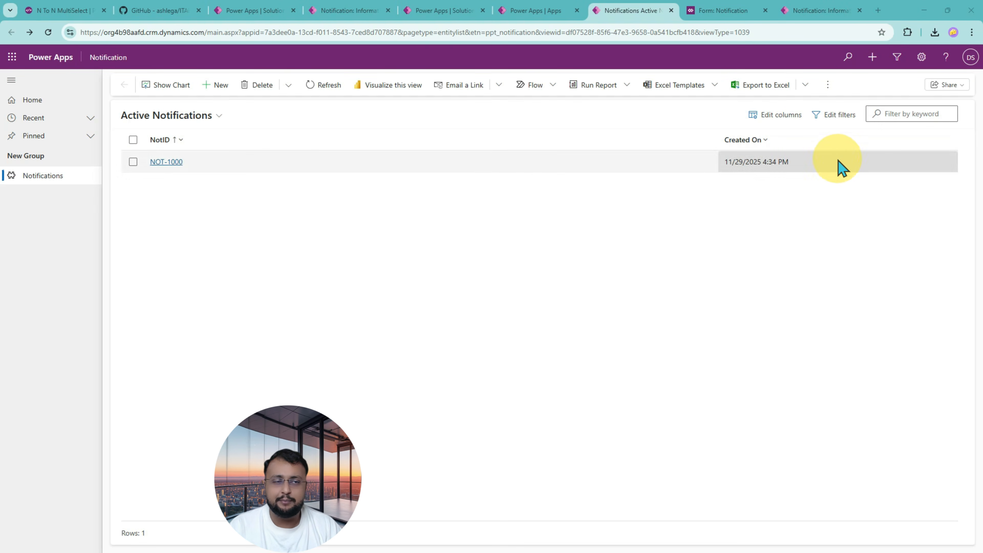
Start a new notification record in the Notification app and examine the users offered in its AssignedTo field
left_click(222, 88)
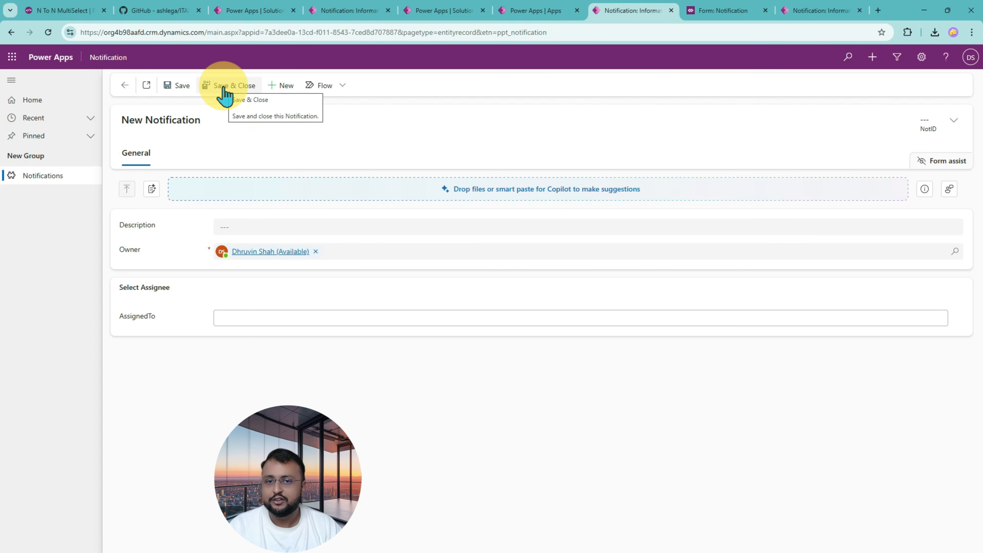
left_click(263, 228)
left_click(241, 318)
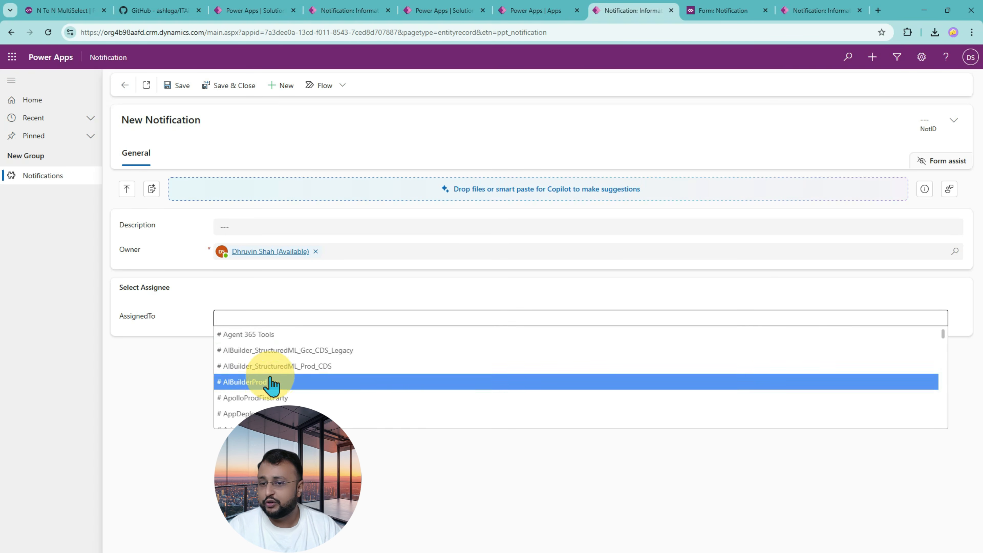
left_click(248, 301)
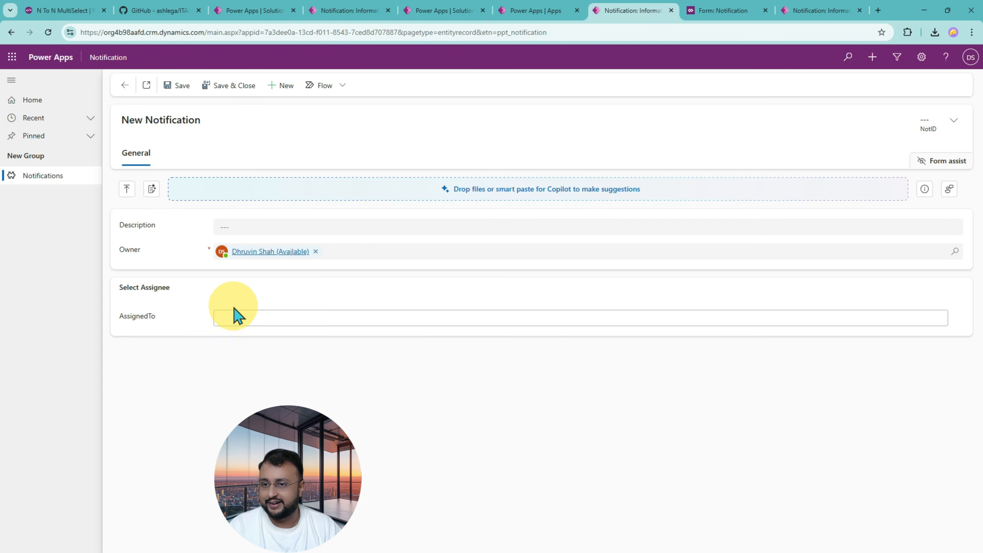
left_click_drag(101, 271, 979, 360)
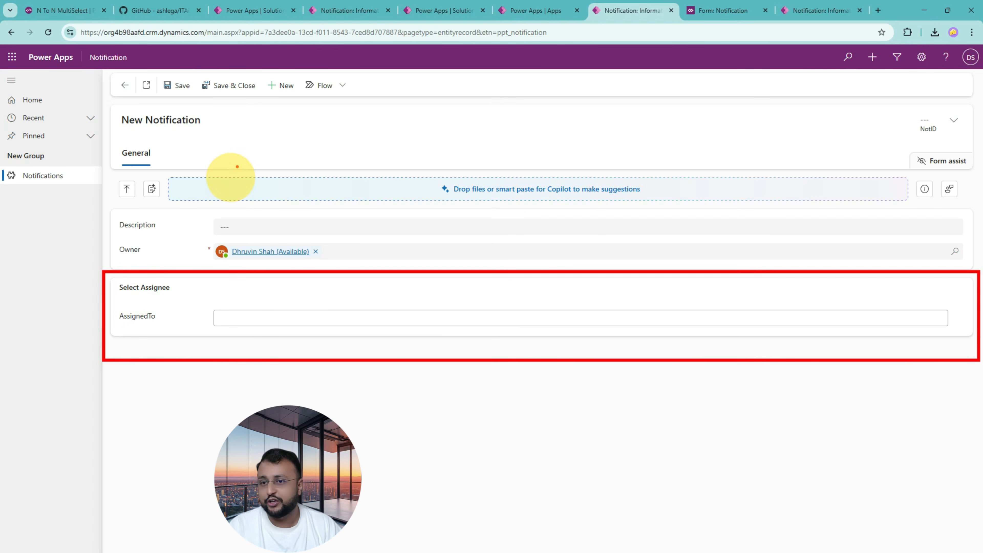
mouse_move(165, 290)
left_mouse_down()
mouse_move(220, 320)
mouse_move(301, 329)
left_mouse_up()
mouse_move(325, 310)
left_mouse_down()
mouse_move(313, 306)
mouse_move(352, 322)
left_mouse_up()
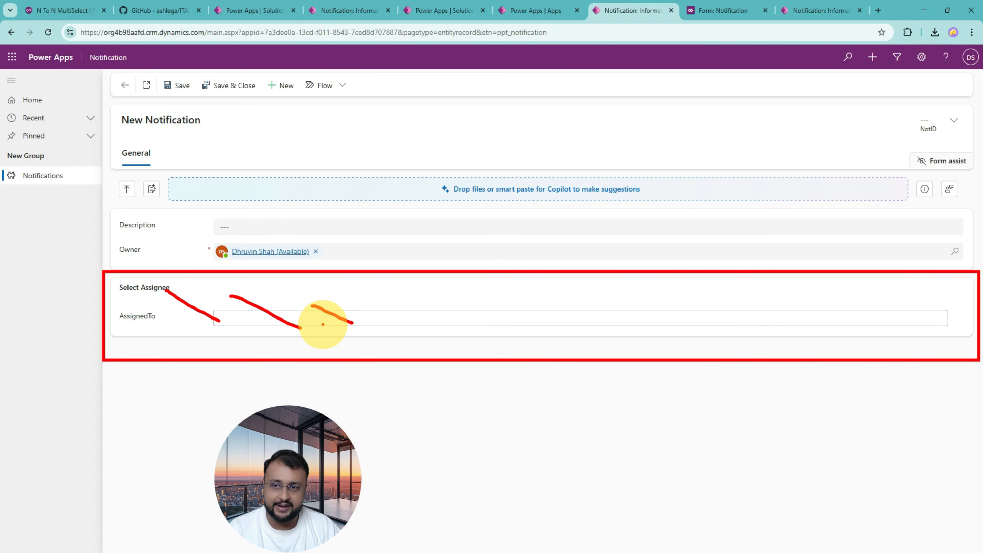
key("Escape")
Enter Notification 2 as the description of the new notification and save the record
left_click(267, 225)
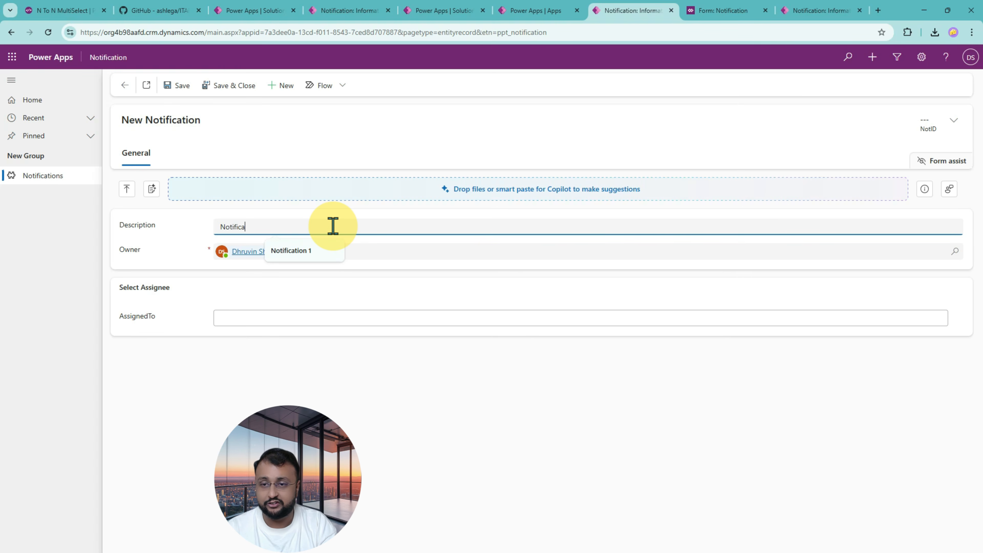
type("Notification 2")
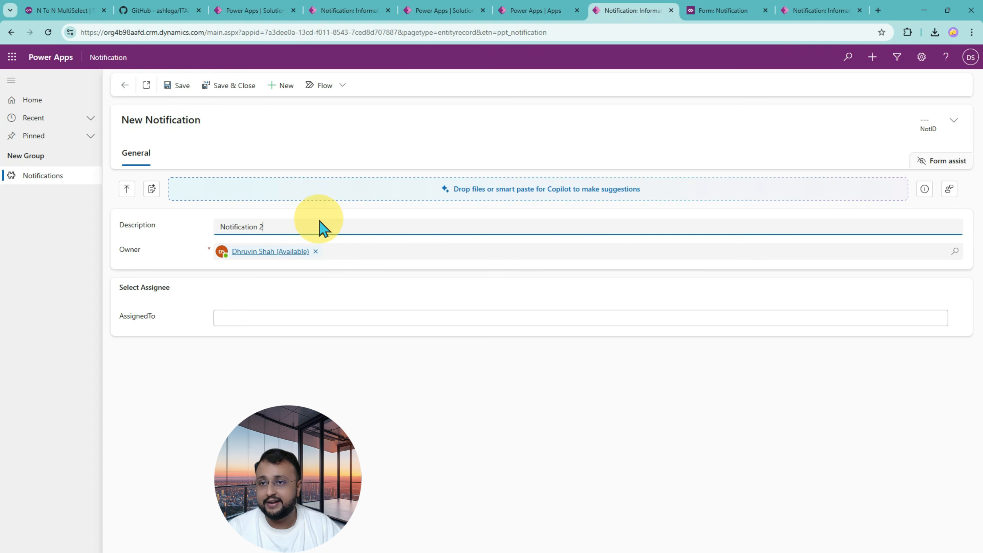
left_click(177, 86)
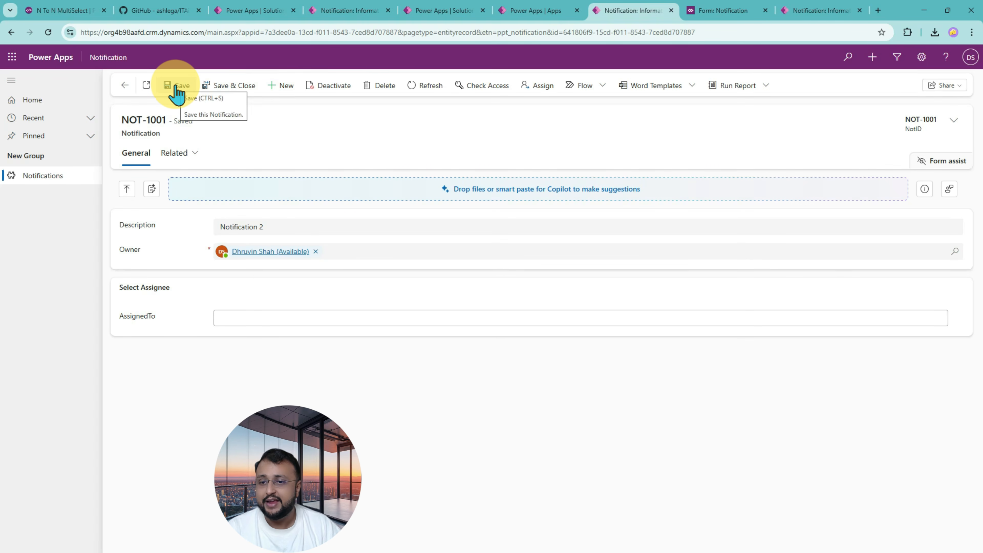
Assign the notification owner's user account and the user Contact # in the AssignedTo field, and save and close the record
left_click(252, 320)
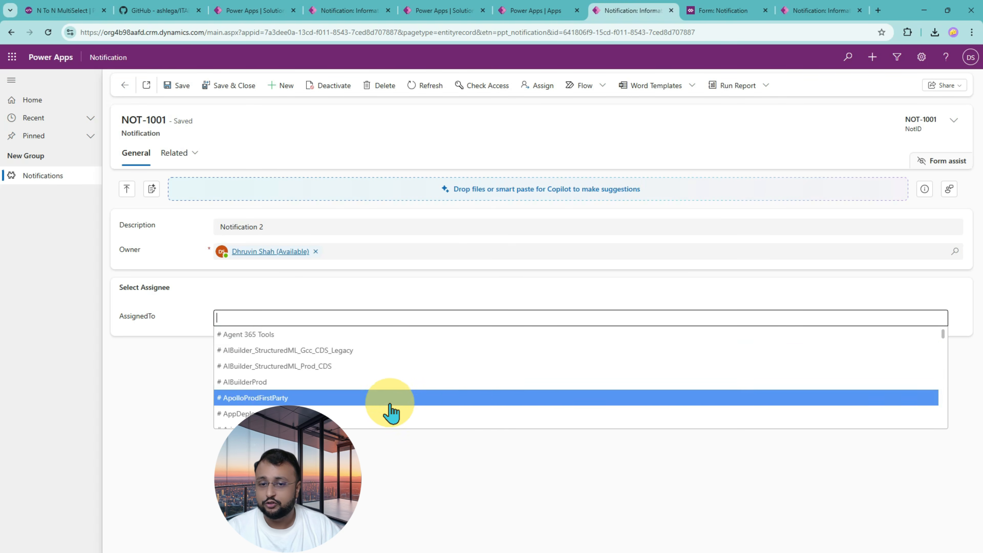
scroll(467, 403, "down", 10)
scroll(470, 409, "up", 5)
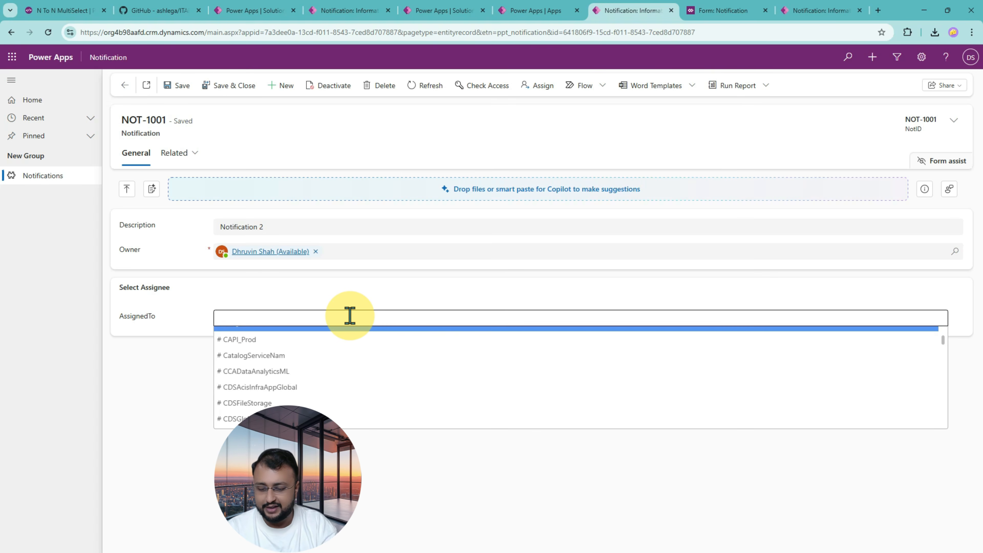
type("dhr")
left_click(360, 334)
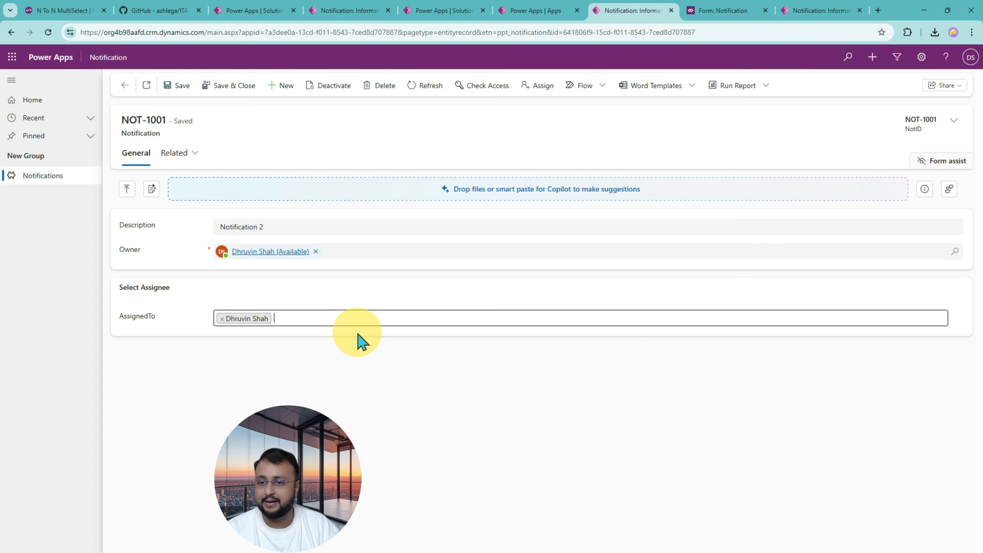
type("conta")
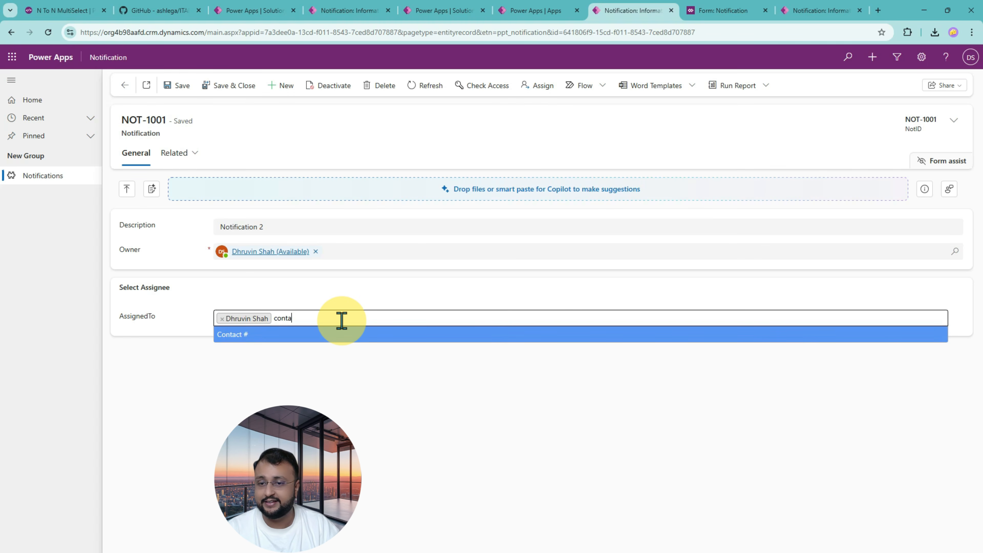
left_click(312, 336)
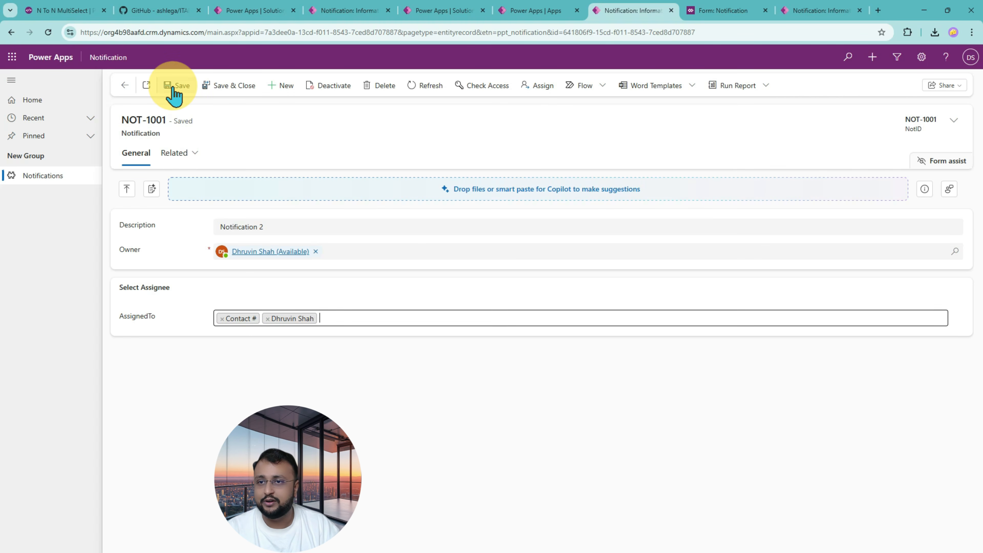
left_click(229, 86)
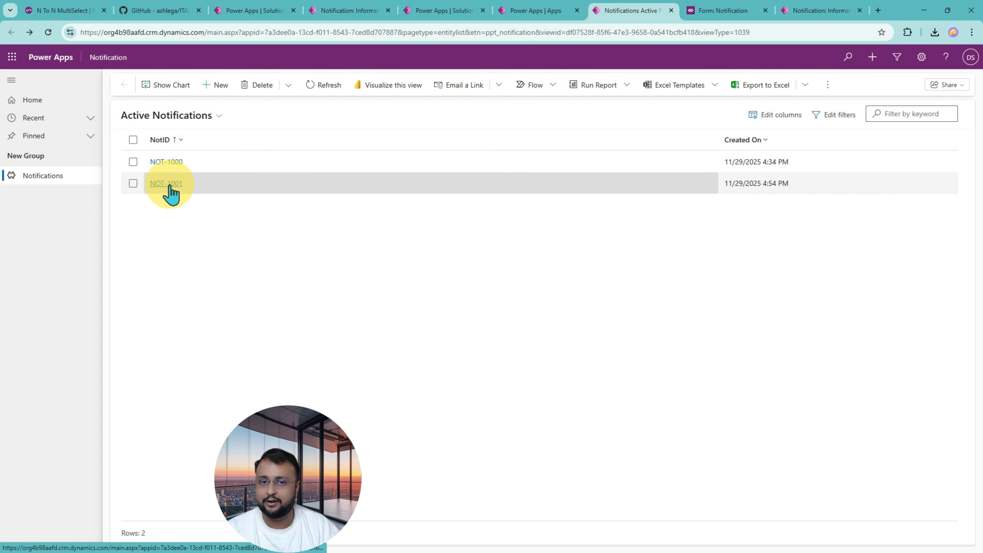
Reopen notification NOT-1001 from the Active Notifications list and check the users stored in its AssignedTo field
left_click(167, 184)
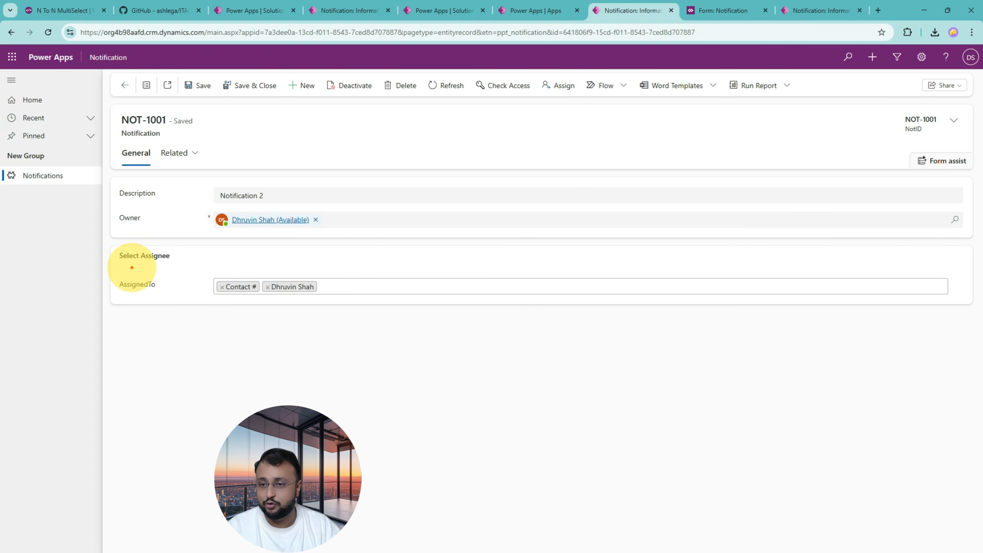
mouse_move(108, 264)
left_mouse_down()
mouse_move(285, 307)
mouse_move(485, 321)
left_mouse_up()
mouse_move(184, 398)
left_mouse_down()
mouse_move(257, 349)
mouse_move(274, 368)
mouse_move(219, 358)
left_mouse_up()
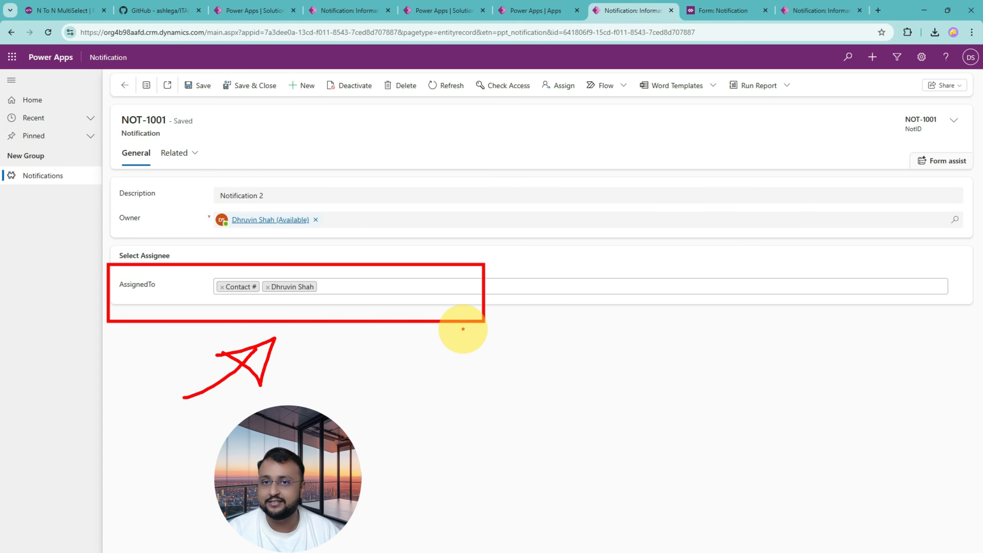
key("Escape")
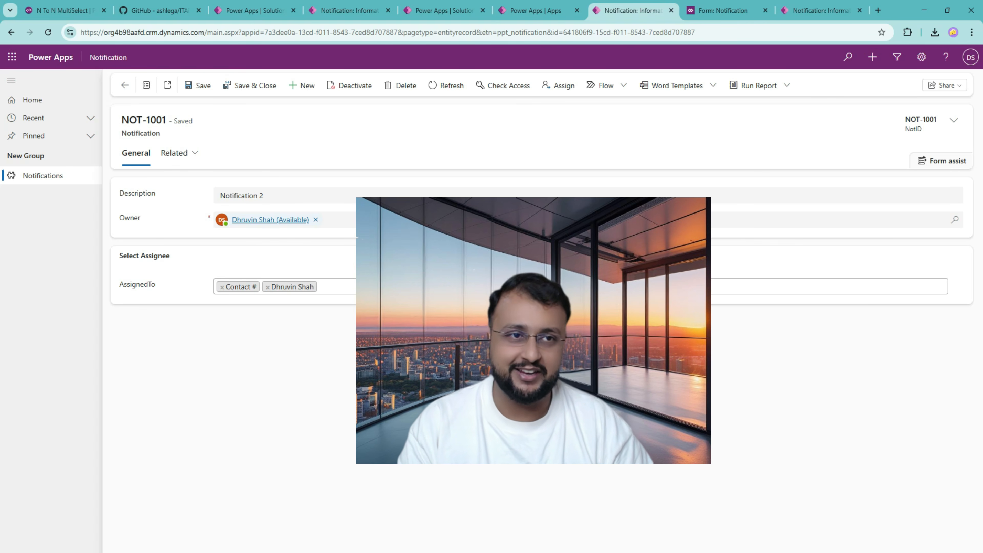
Open the presenter's YouTube channel in a new browser tab and examine its membership option and premium membership courses
left_click(878, 10)
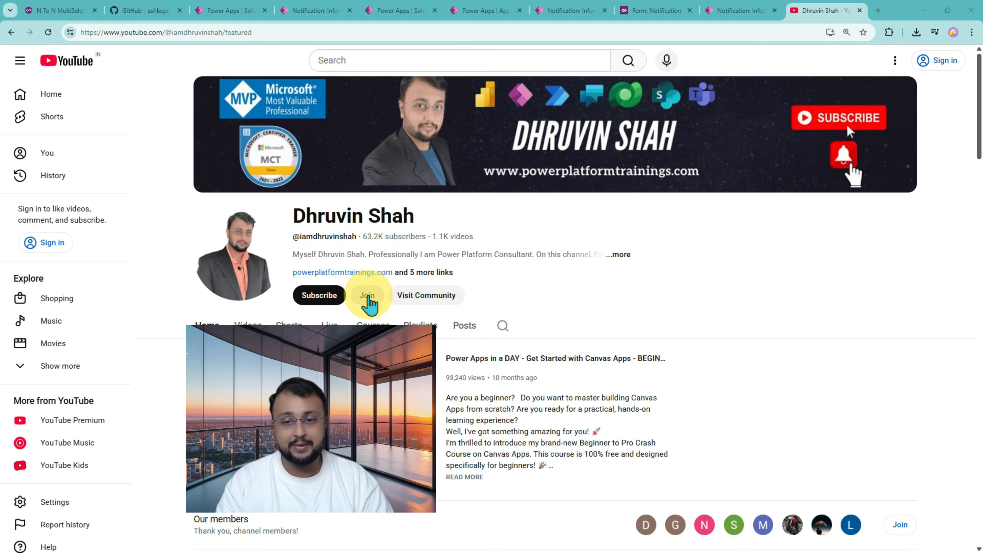
key("ctrl+2")
left_click_drag(285, 279, 518, 321)
left_click_drag(356, 311, 388, 311)
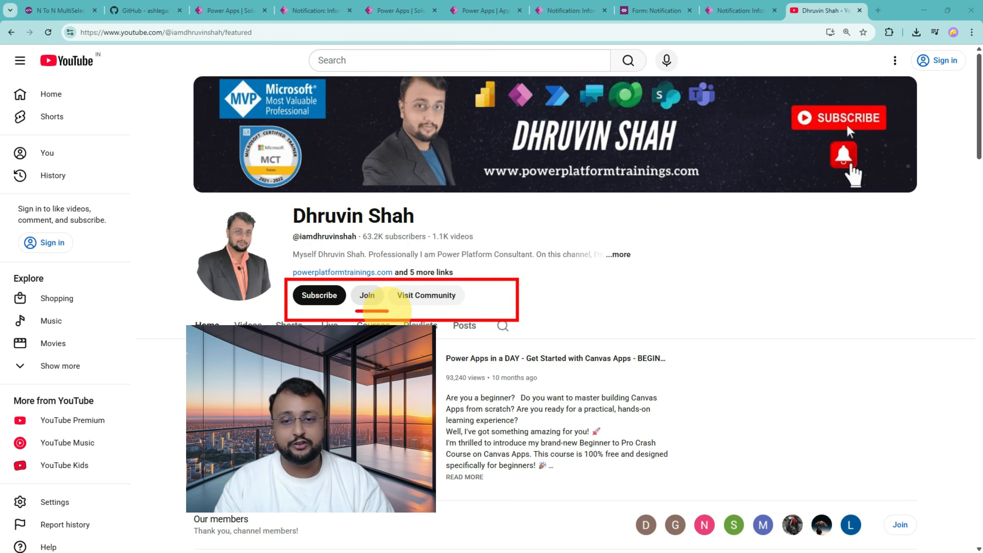
key("Escape")
scroll(384, 309, "down", 8)
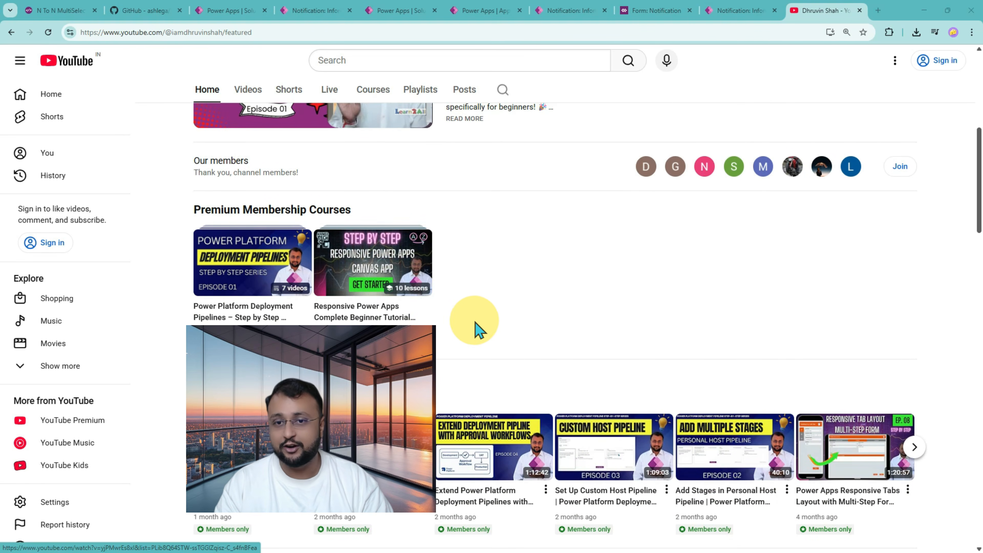
scroll(481, 329, "up", 4)
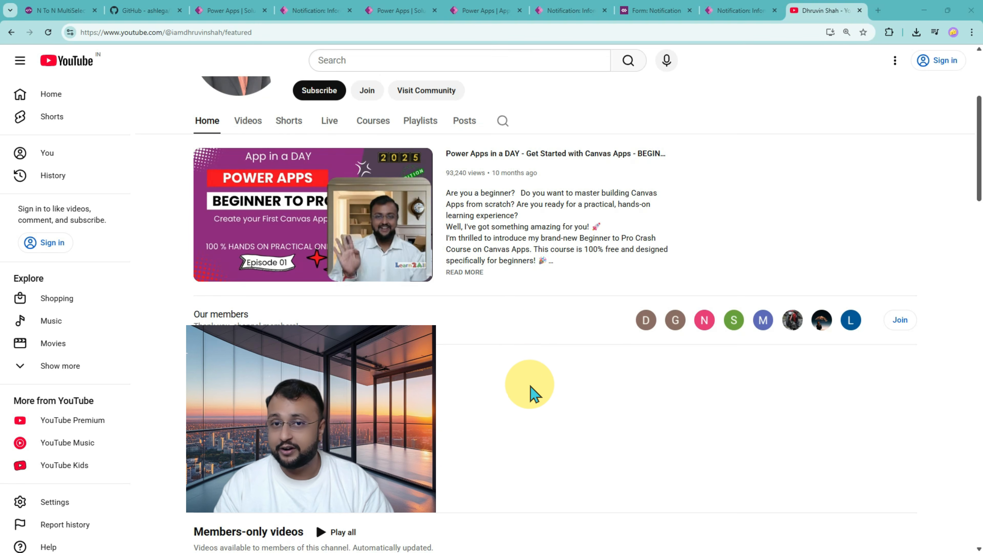
scroll(531, 386, "up", 4)
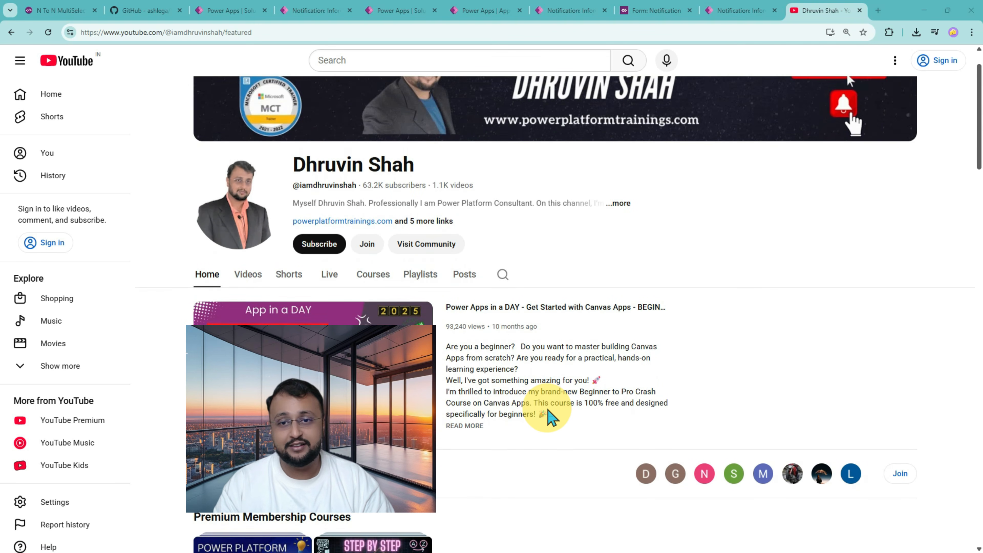
scroll(558, 426, "up", 2)
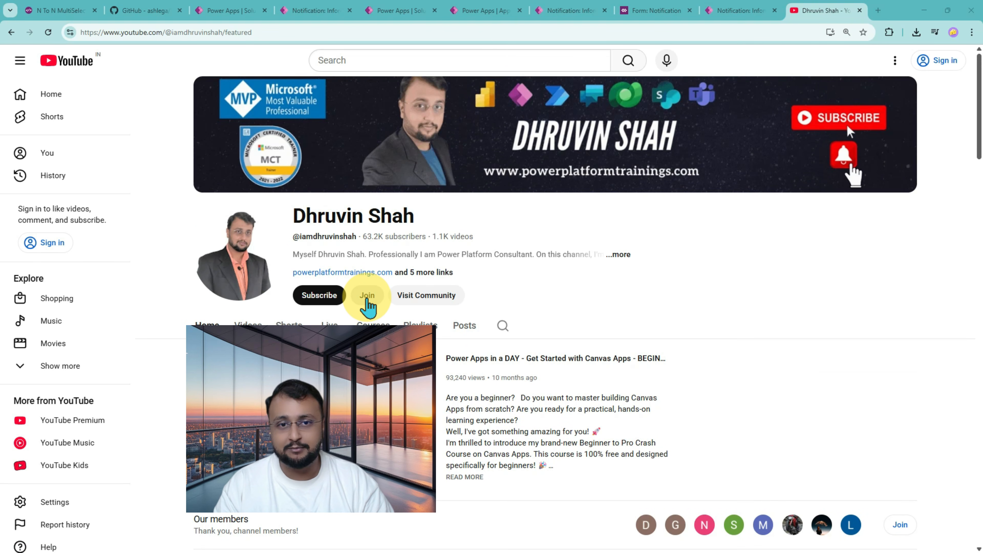